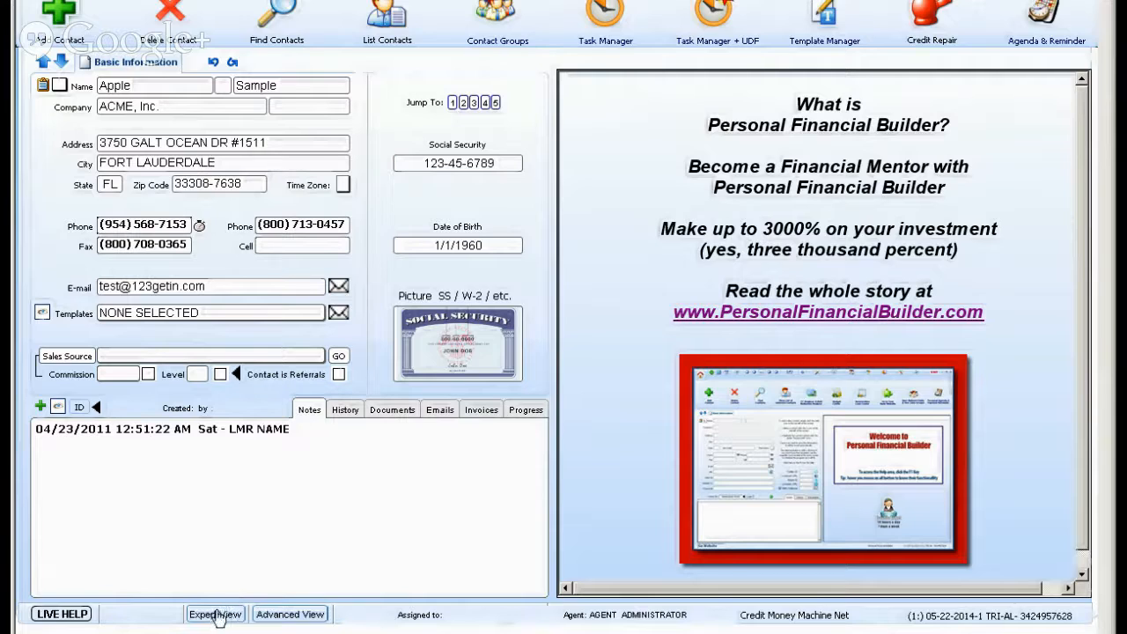
Switch to the expert view and open Account Receivables for the current contact's dues.
click(219, 615)
click(187, 5)
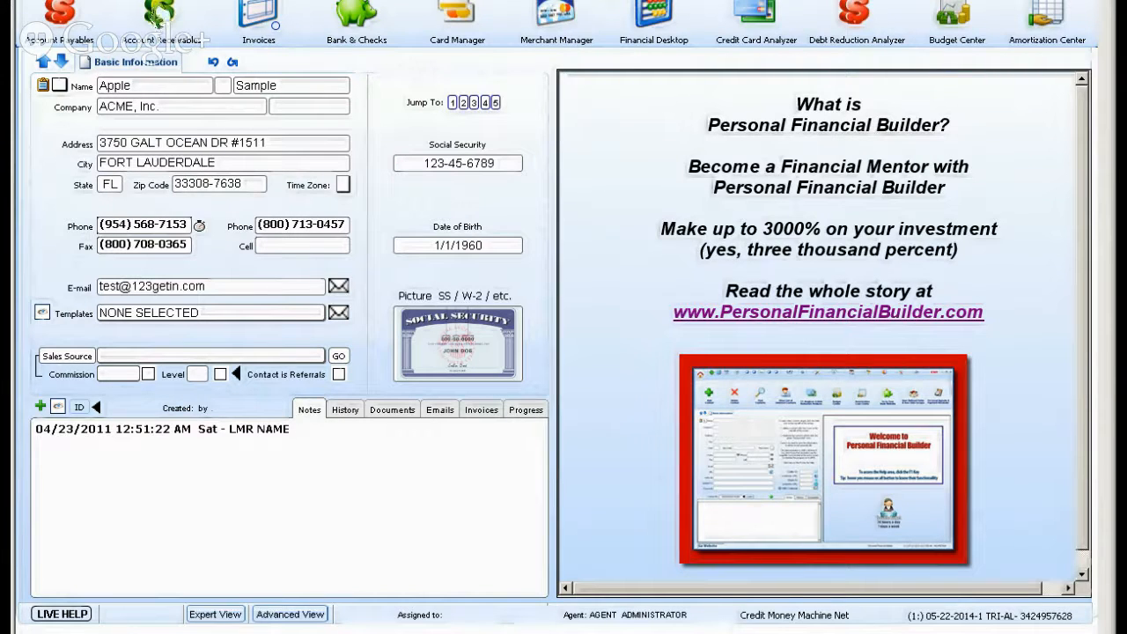
click(157, 17)
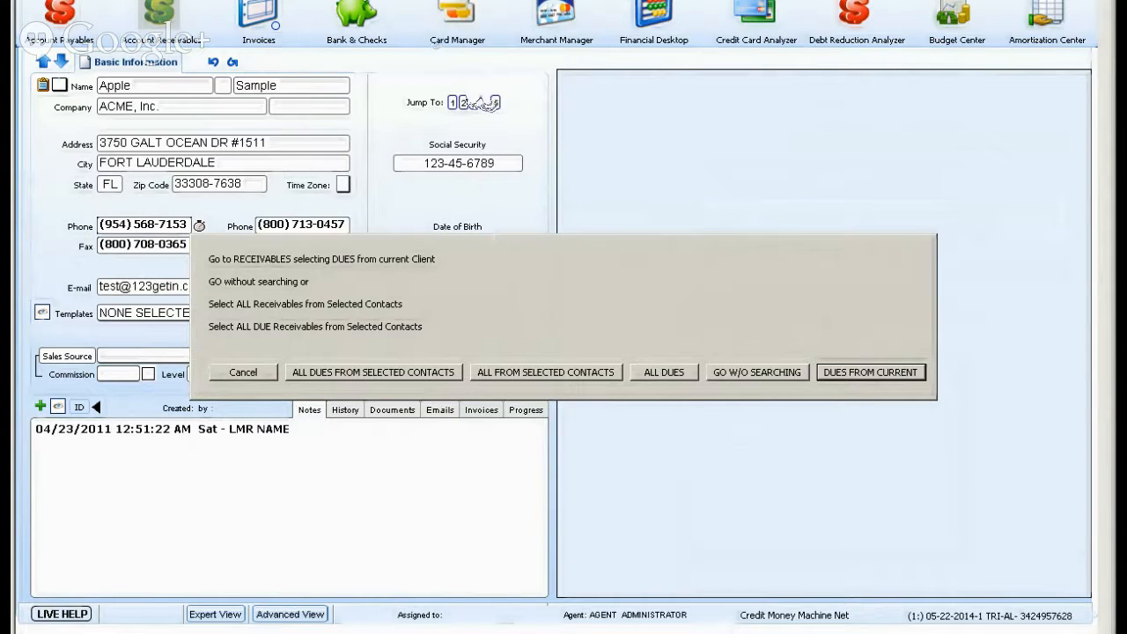
click(511, 375)
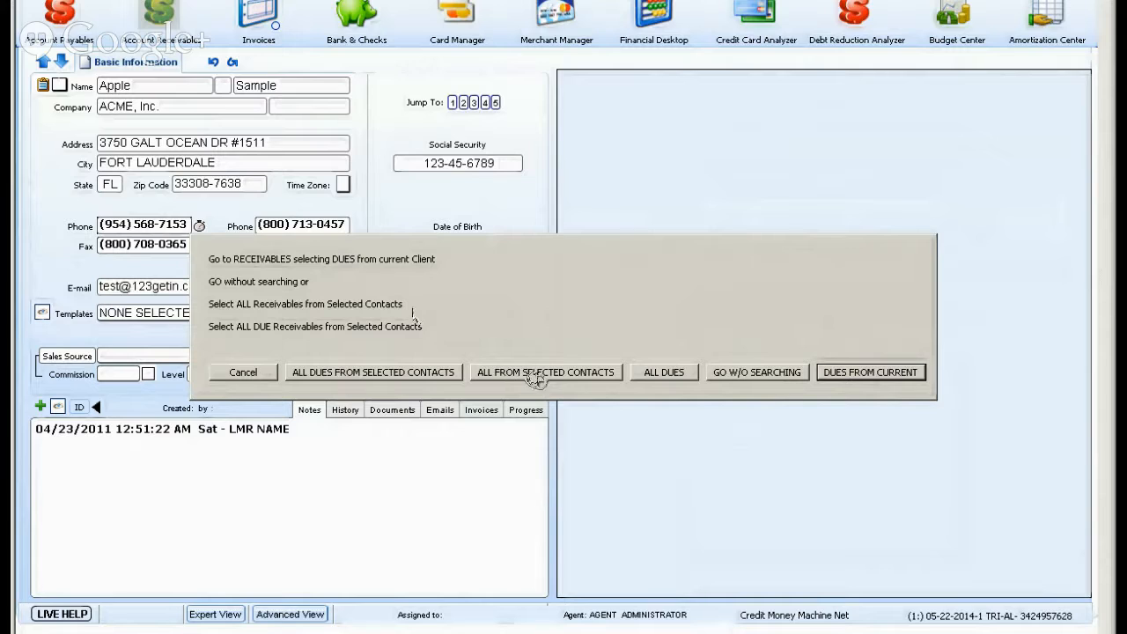
click(861, 375)
click(863, 374)
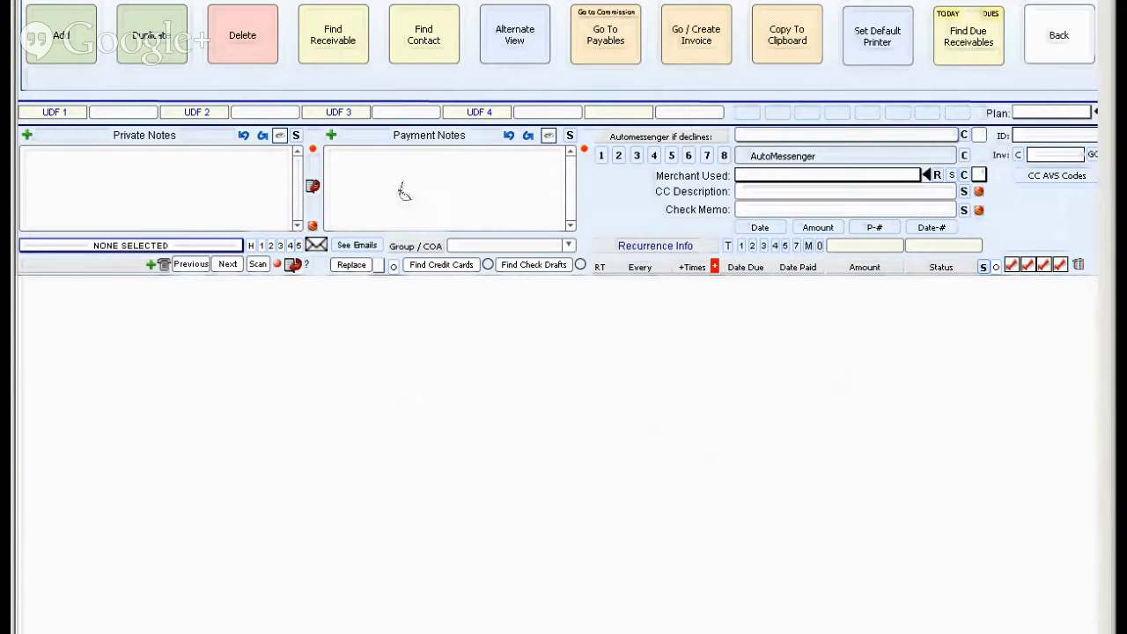
Review the date-range options and help information for finding due receivables without running a search.
click(508, 37)
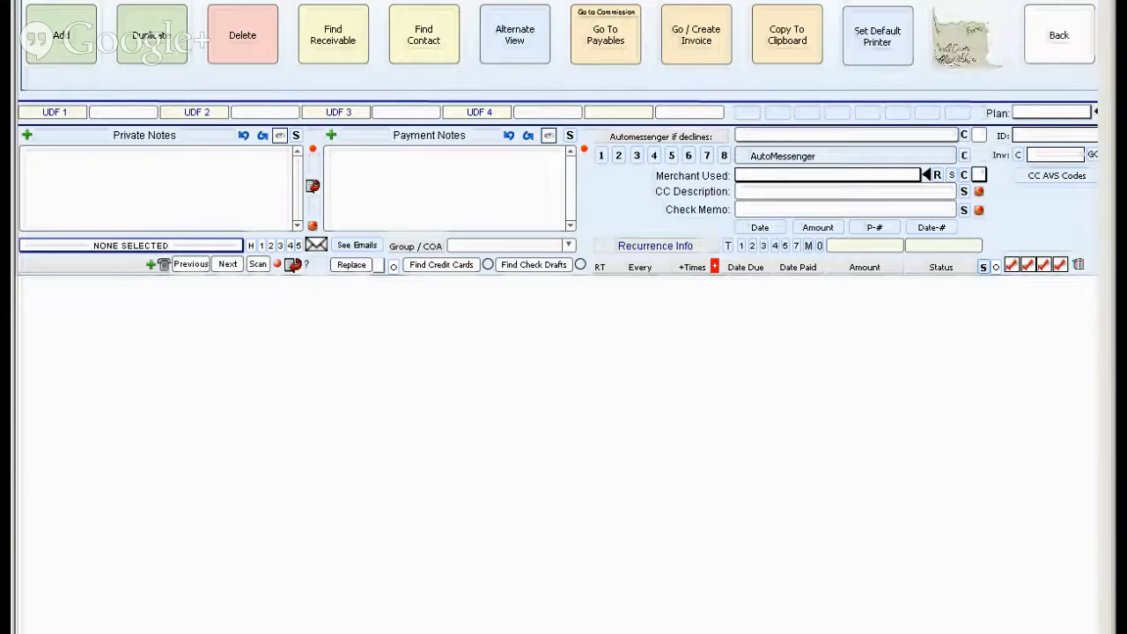
click(968, 40)
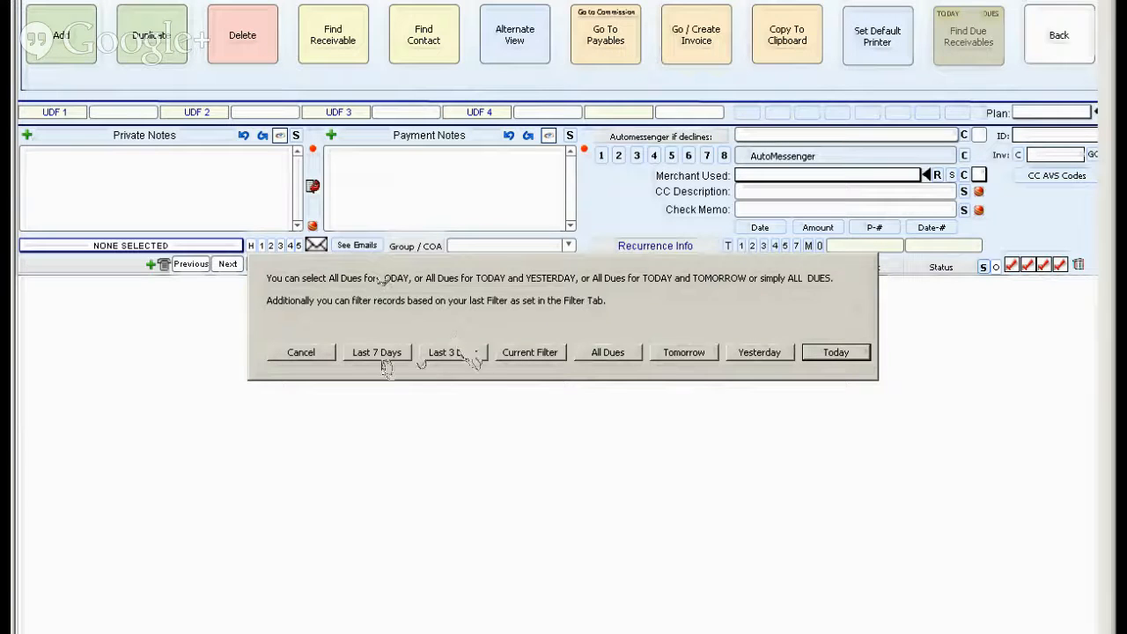
click(299, 353)
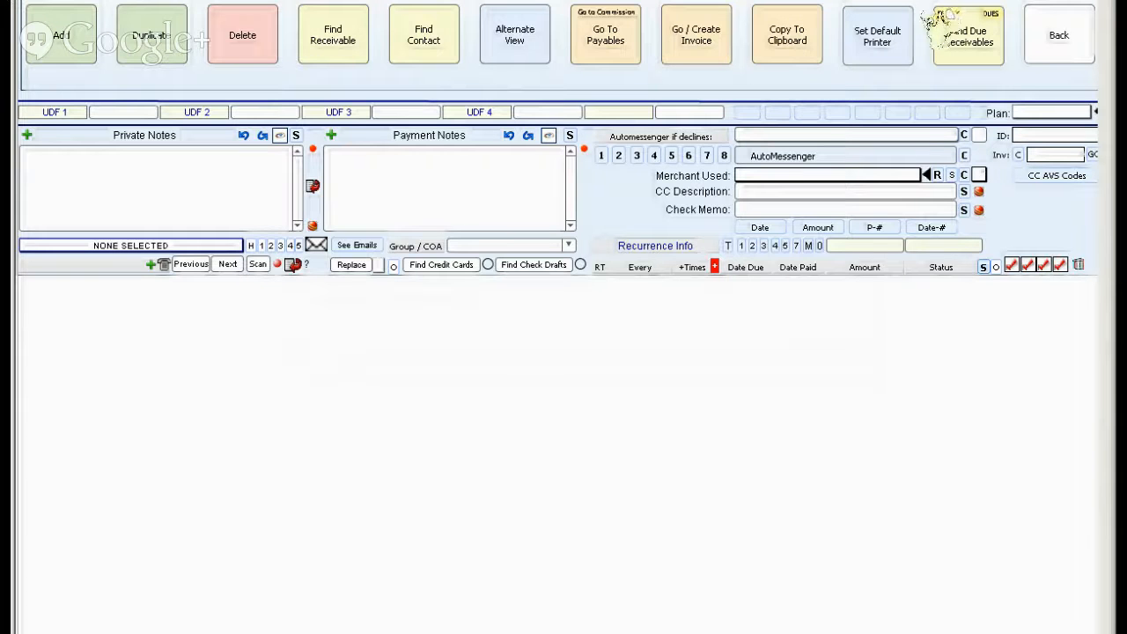
click(940, 17)
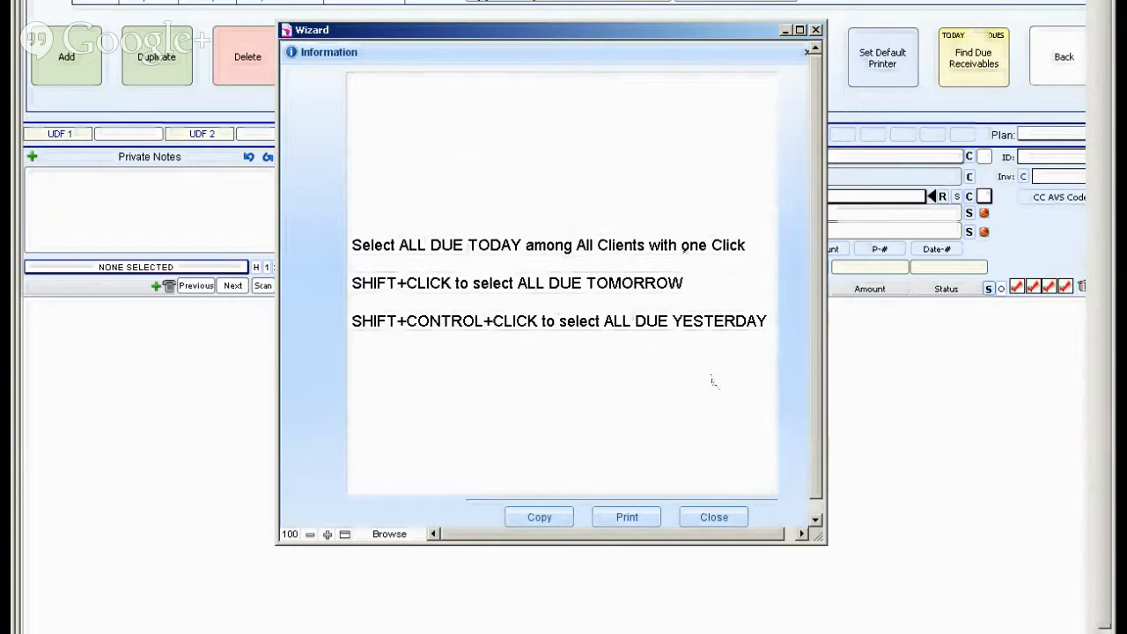
click(715, 518)
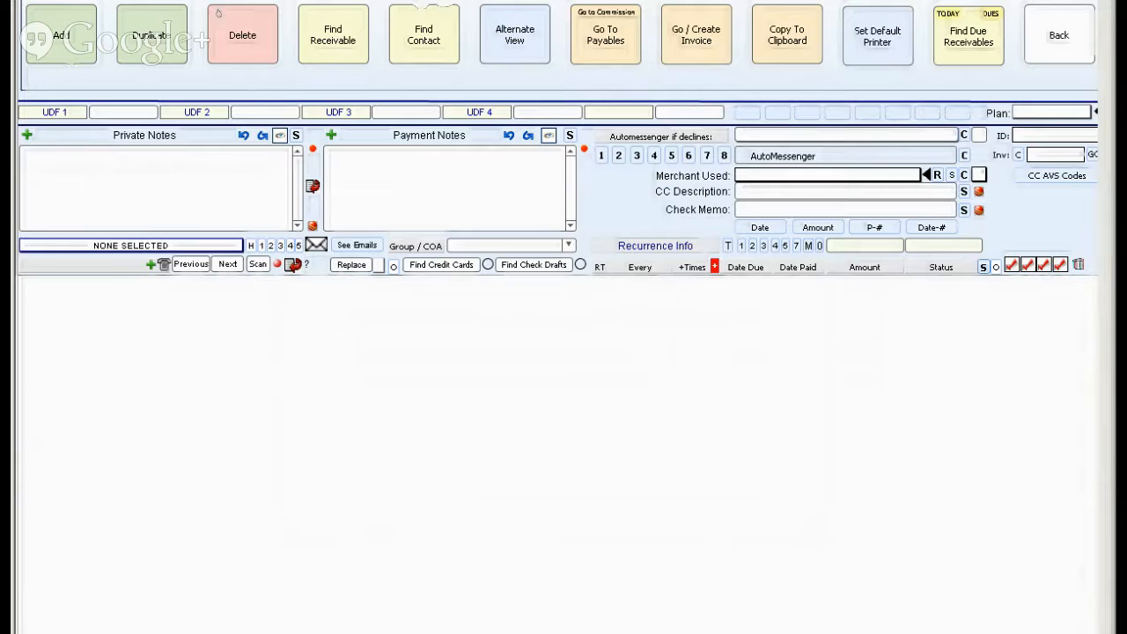
Add a receivable for the current contact and set its commission to $5.00.
click(59, 39)
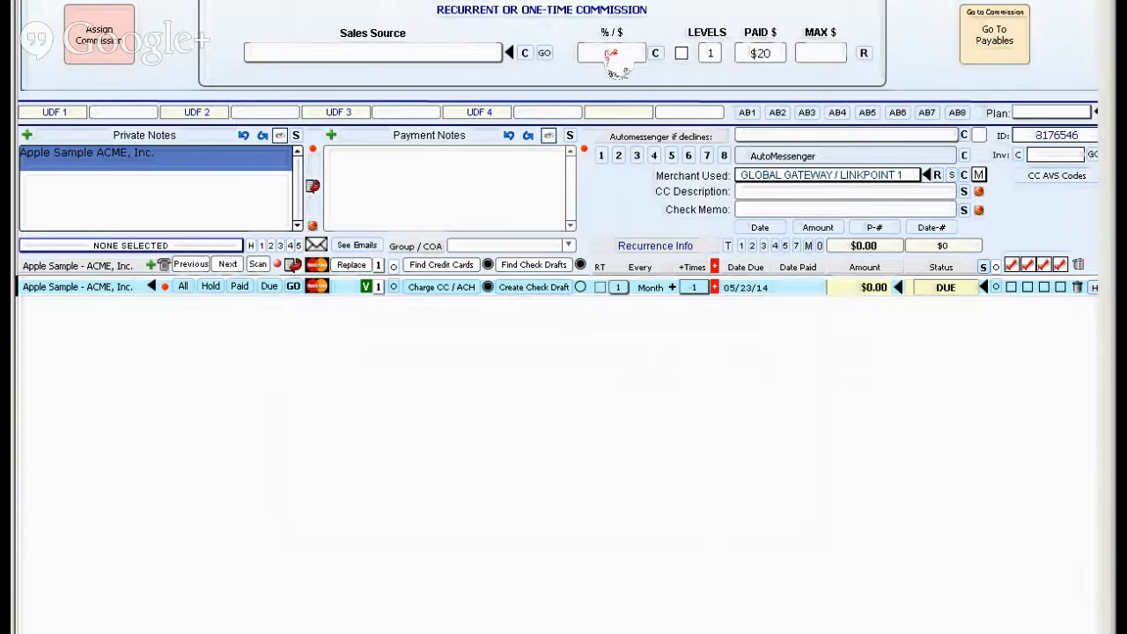
click(609, 54)
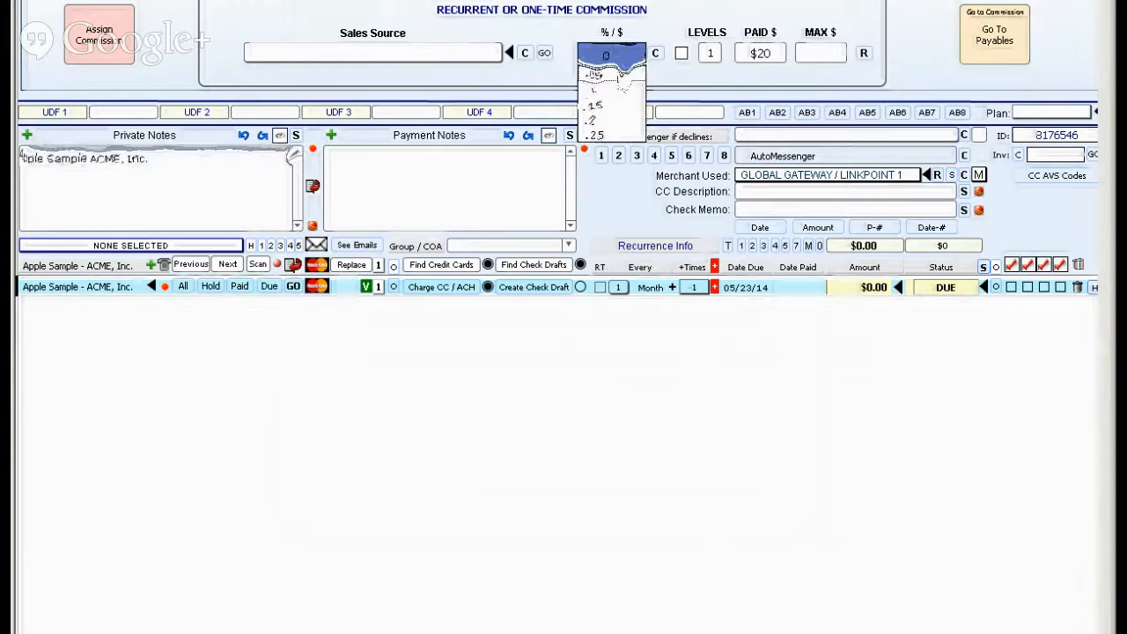
click(745, 288)
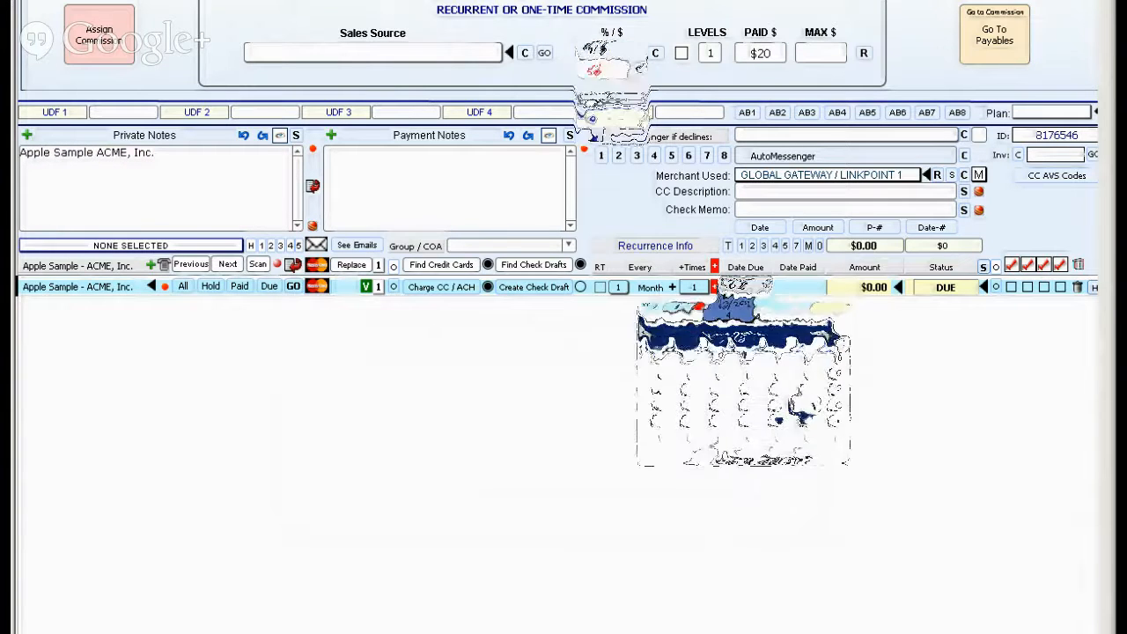
click(693, 287)
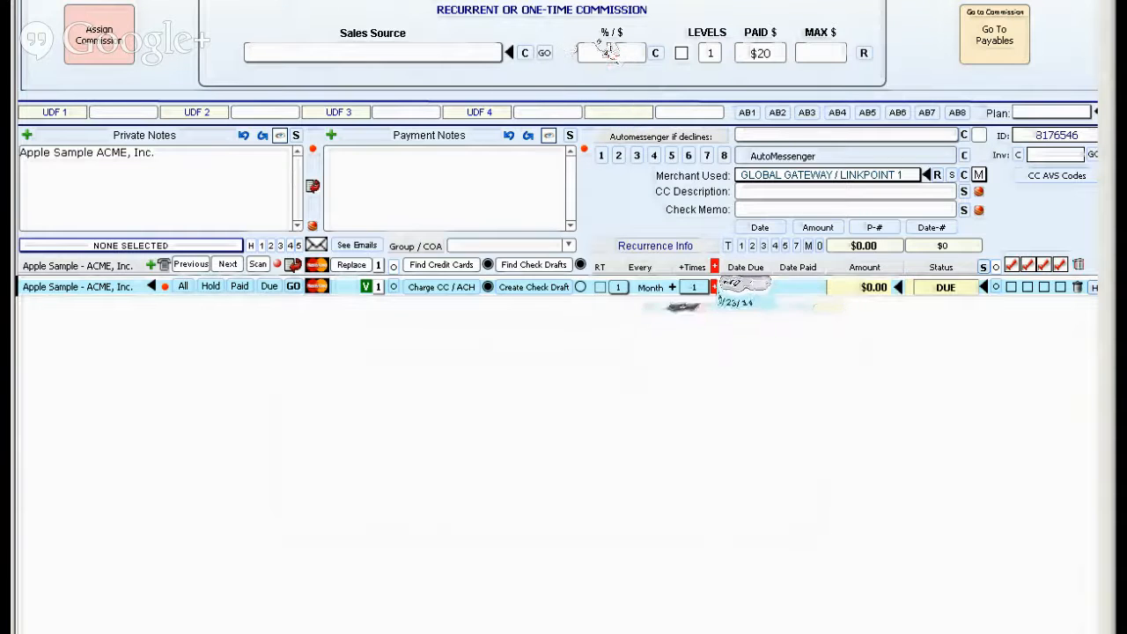
click(609, 55)
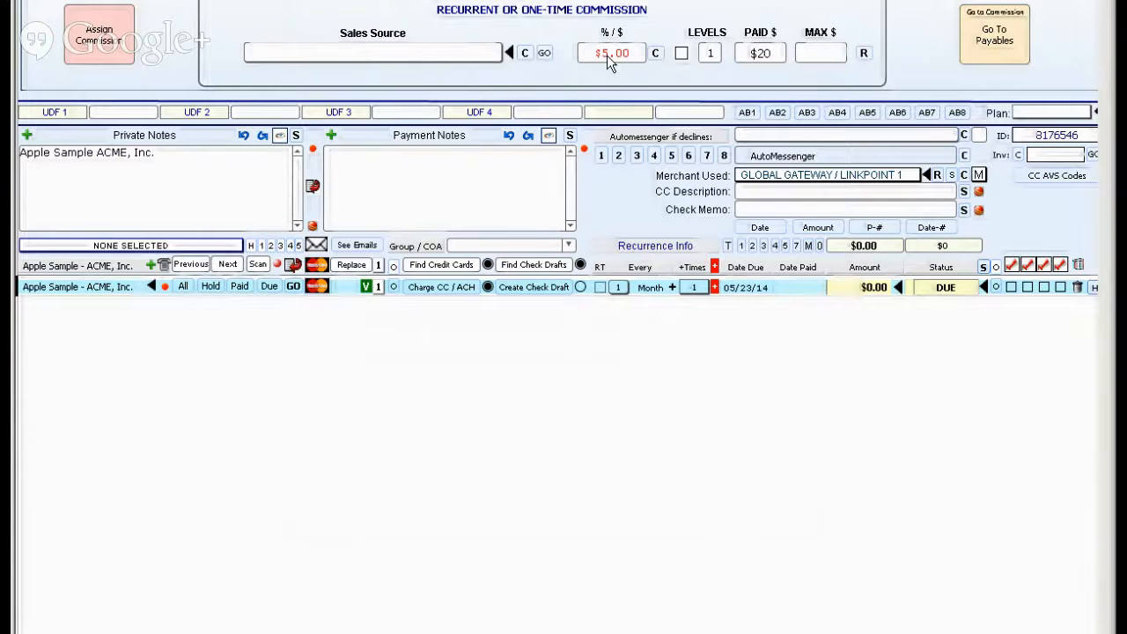
Try a 25% commission on the new receivable and set it to a flat $25.00 instead.
click(607, 55)
click(746, 288)
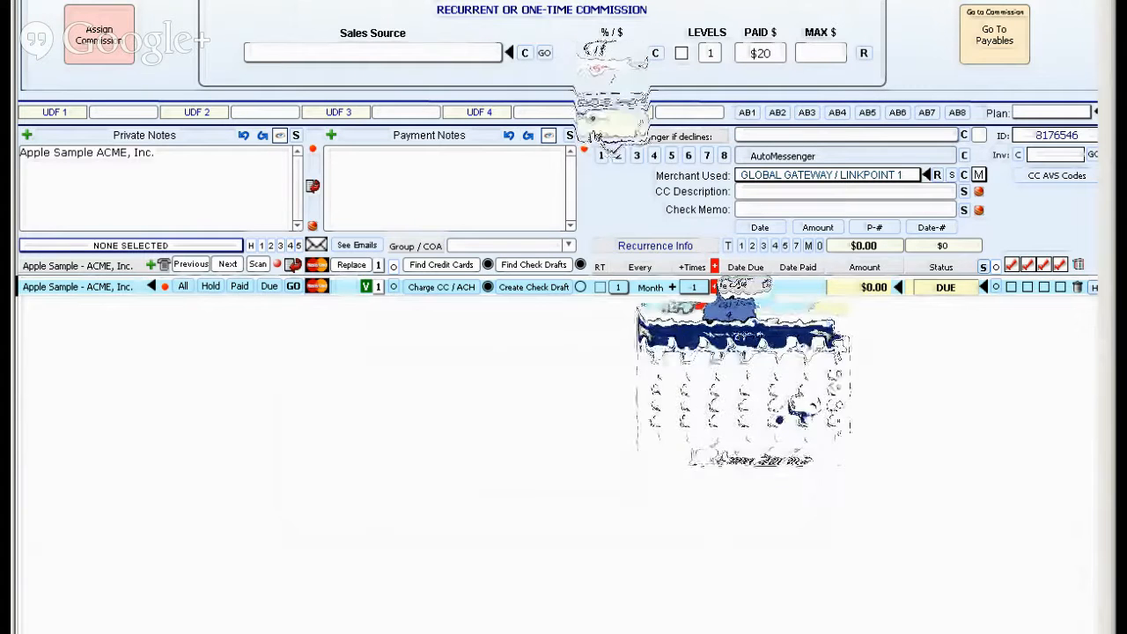
click(610, 54)
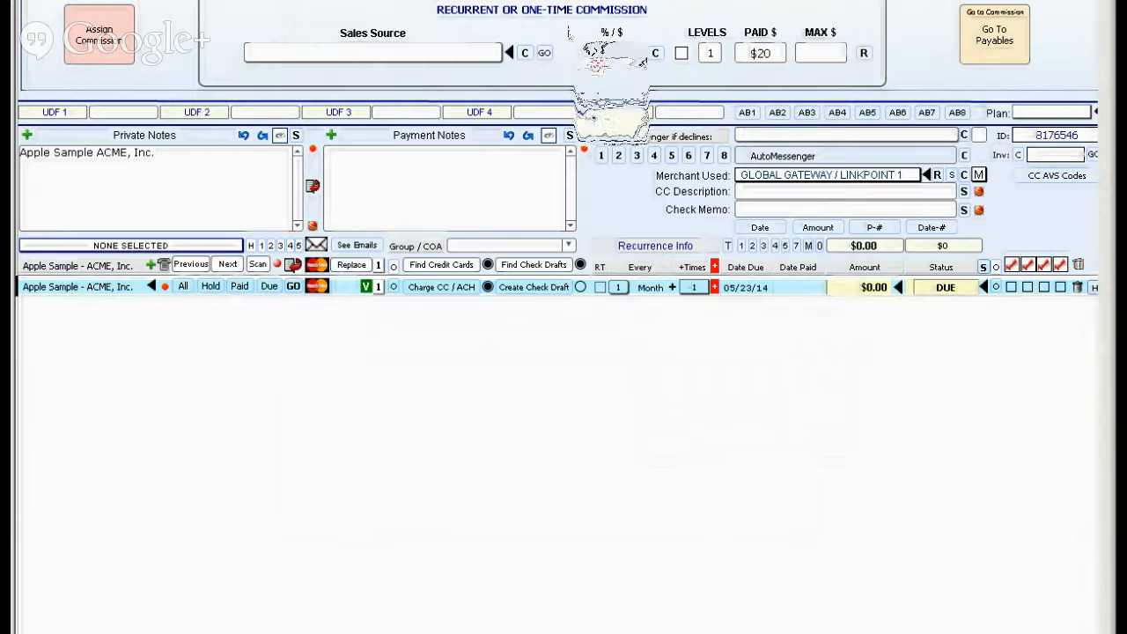
click(604, 65)
click(635, 64)
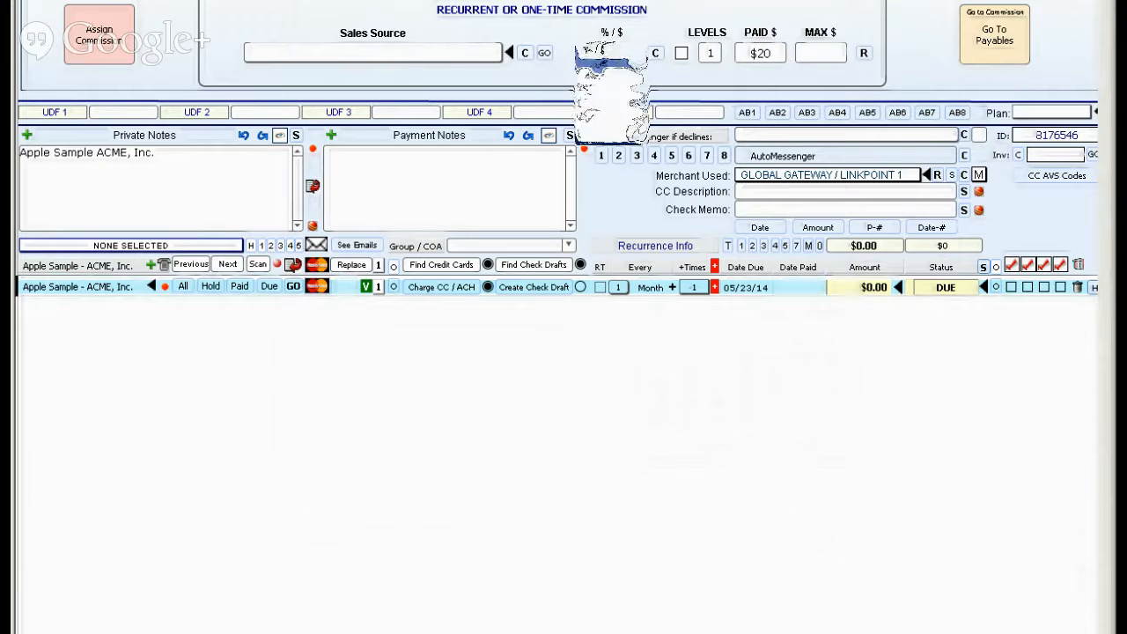
click(635, 65)
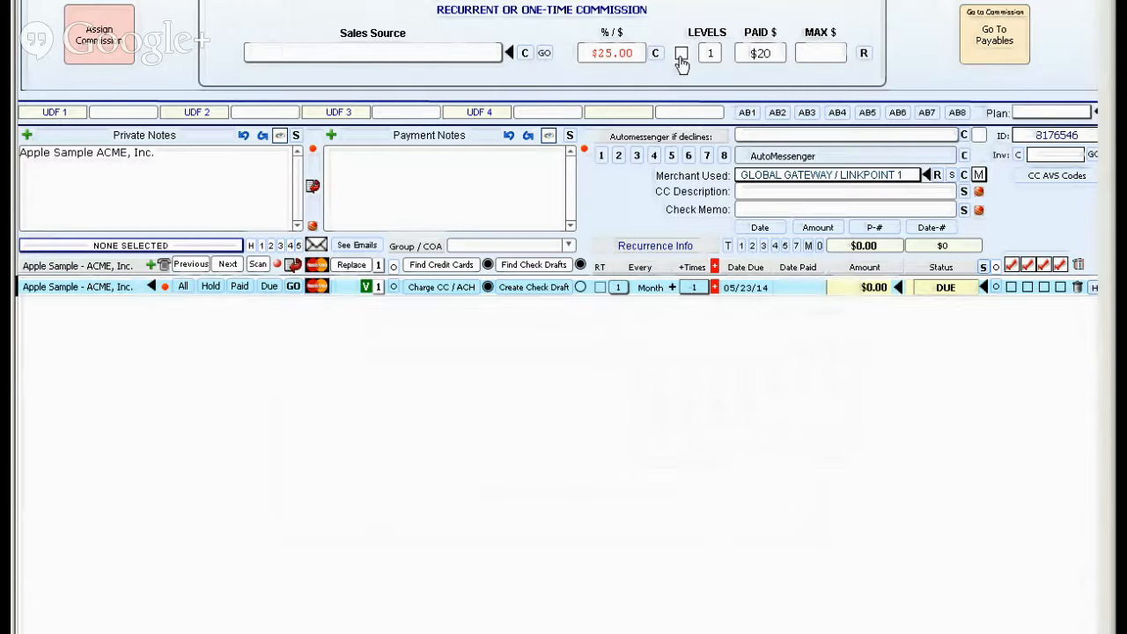
Examine the commission levels setting and its available values on the new receivable.
click(682, 55)
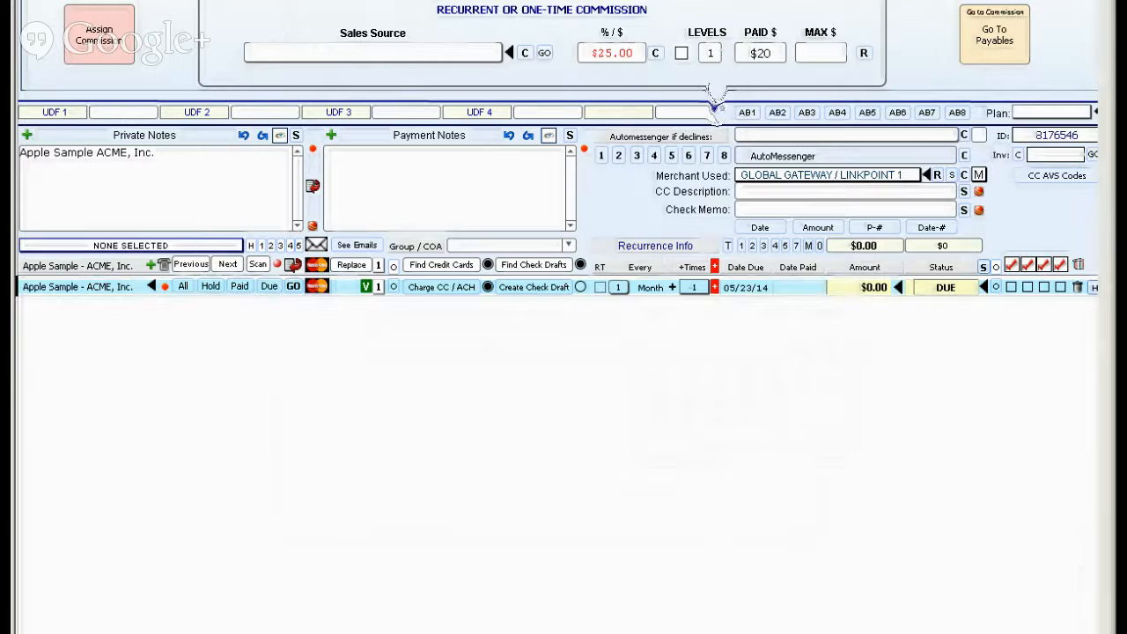
click(709, 54)
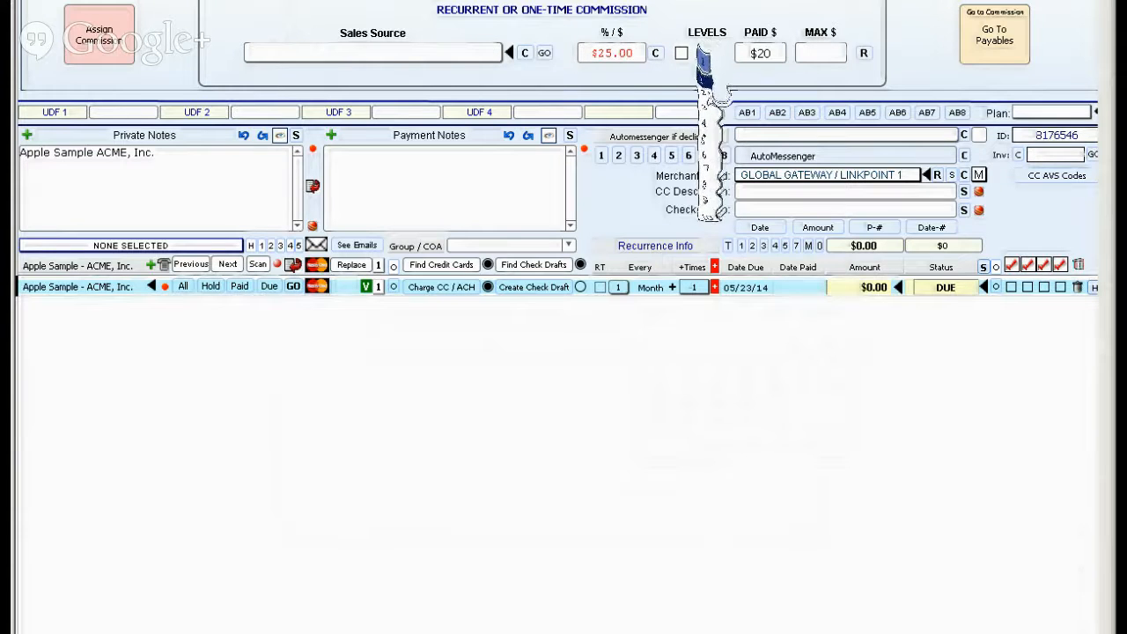
click(804, 406)
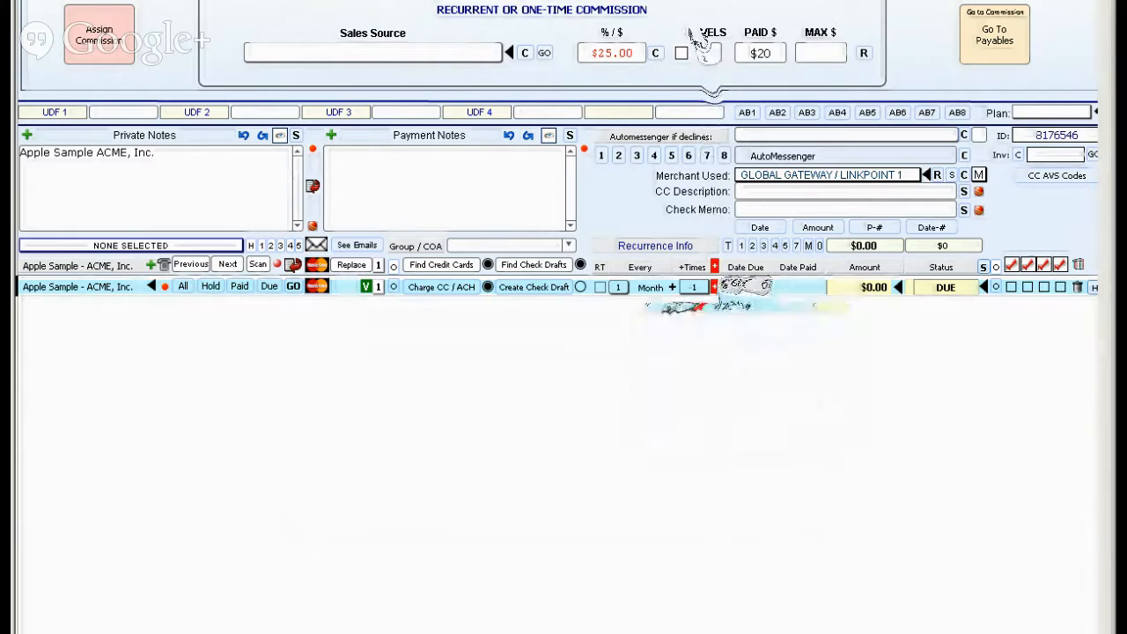
click(746, 288)
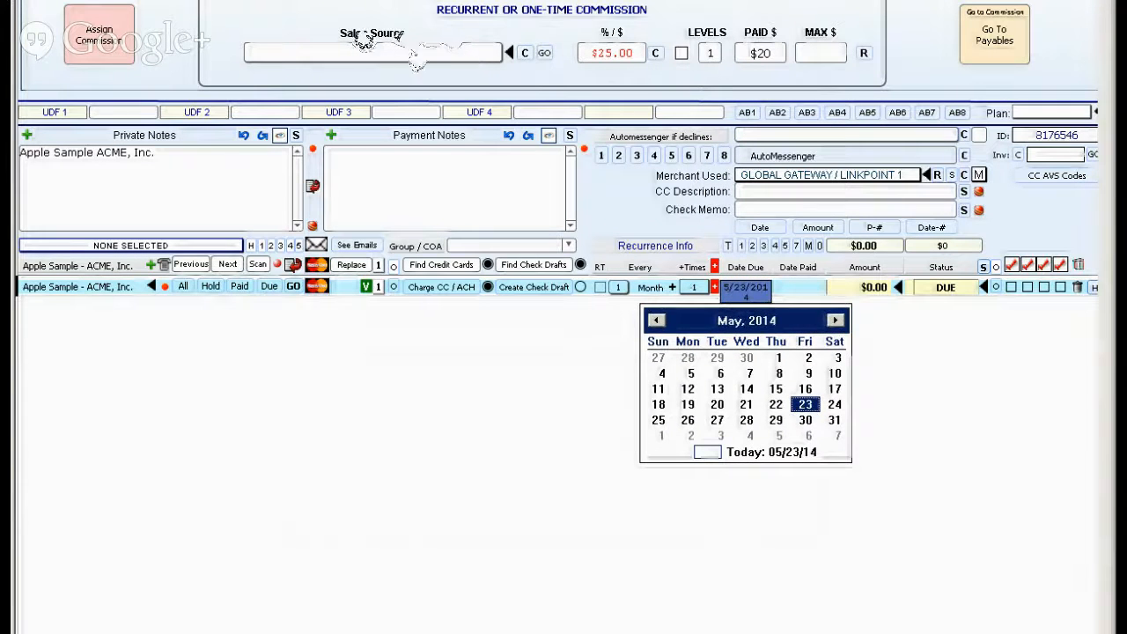
click(681, 41)
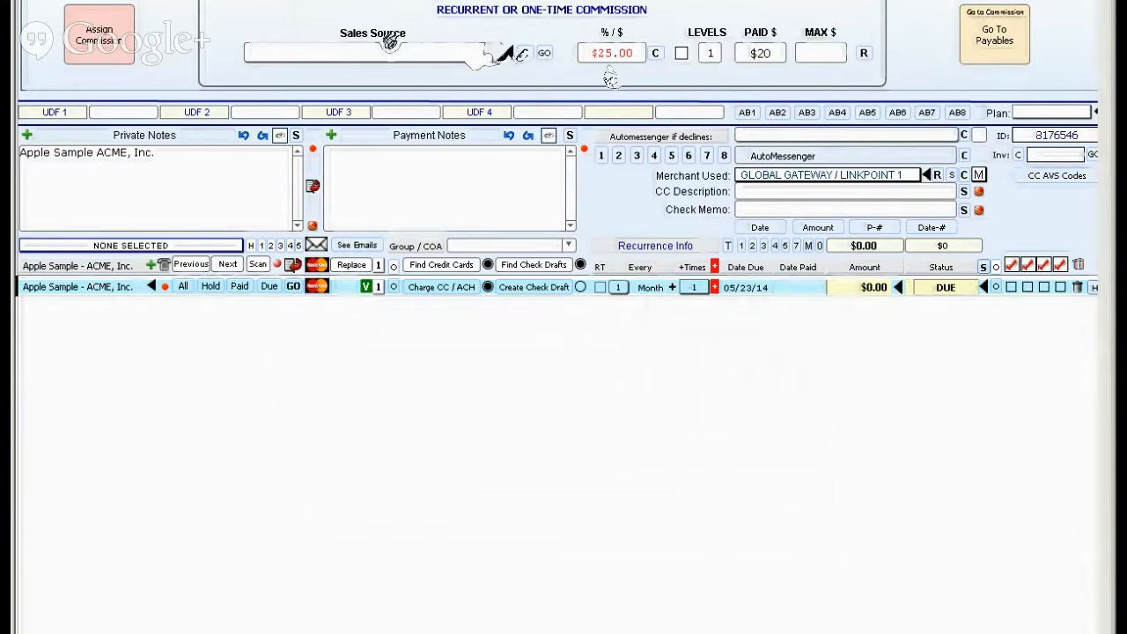
click(708, 55)
click(679, 53)
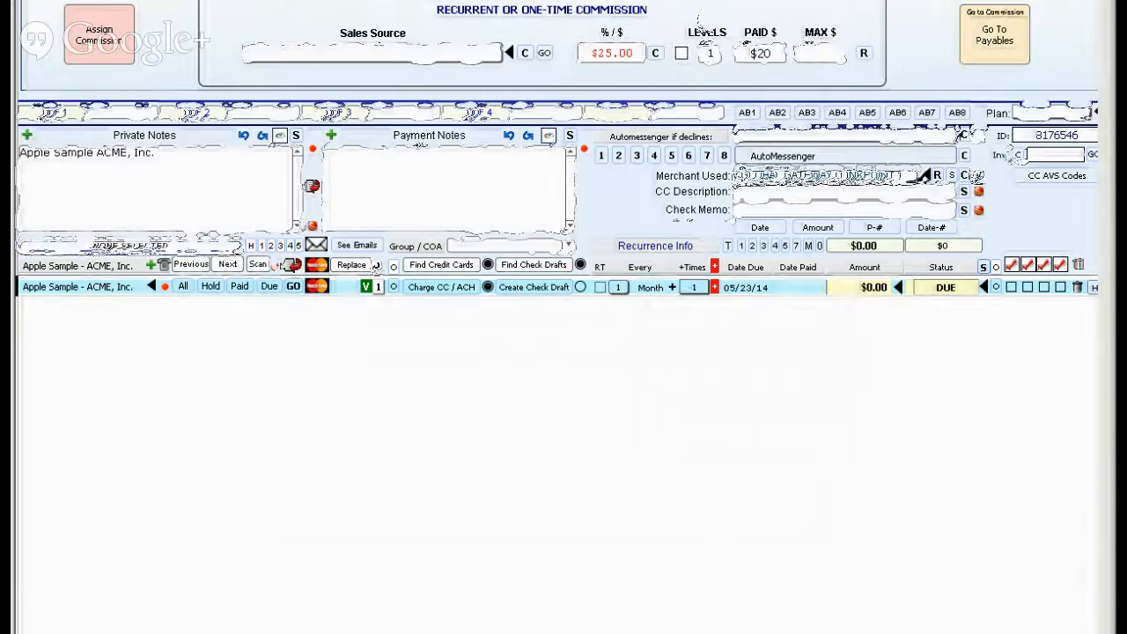
Clear the commission's paid amount in favour of a $300 maximum, and set the receivable's amount to $100.00.
click(757, 55)
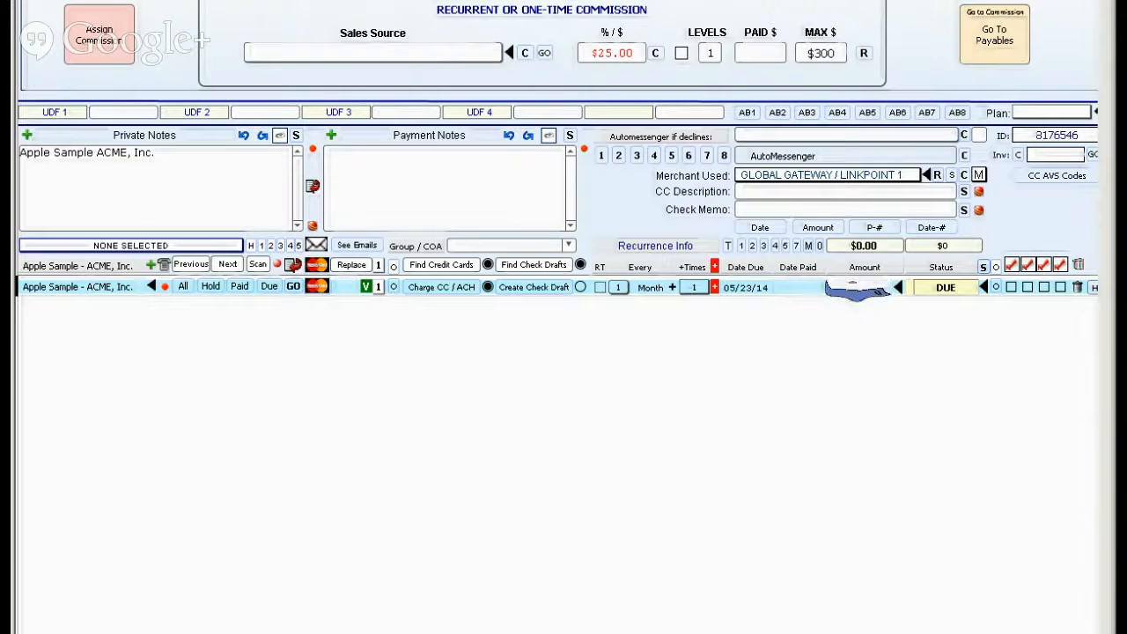
click(836, 377)
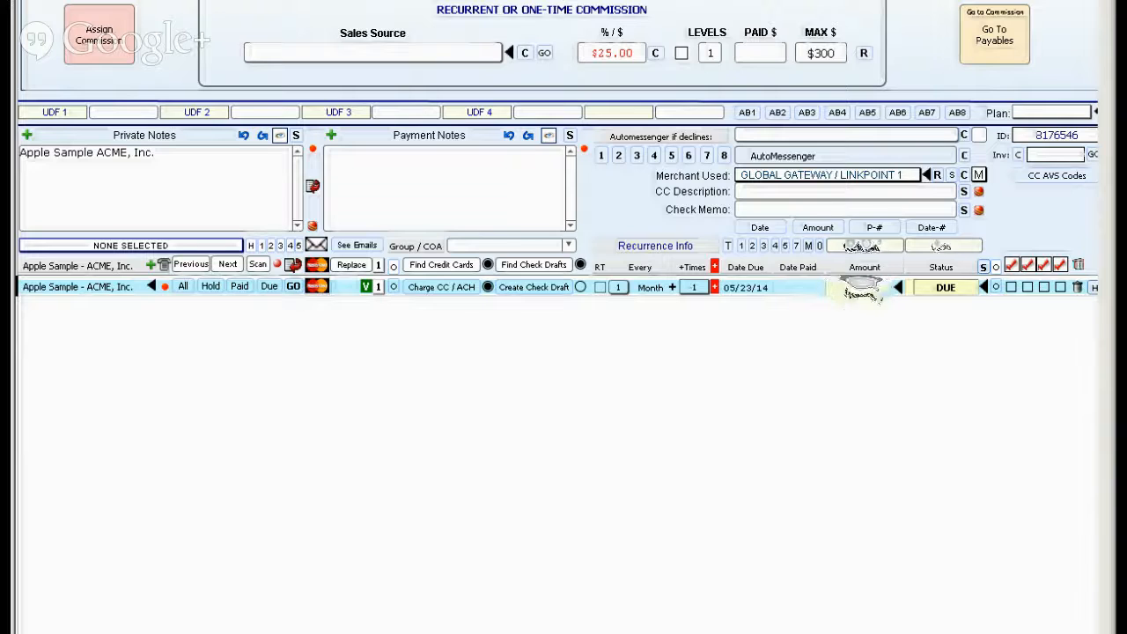
click(729, 288)
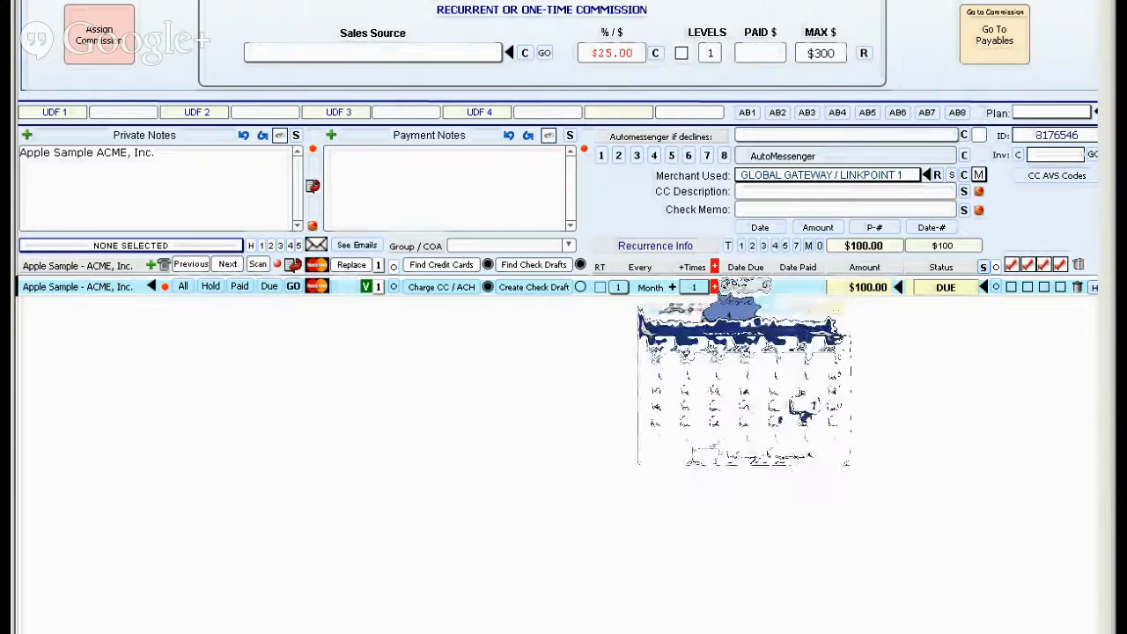
click(566, 432)
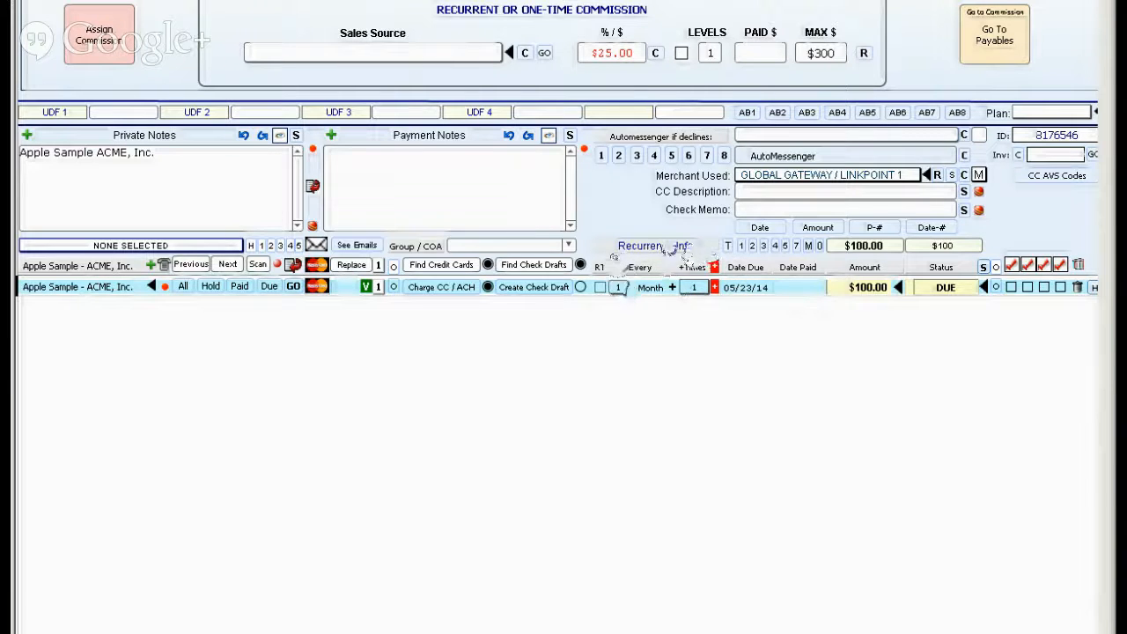
Make the receivable recur every month 10 more times and generate its next occurrence.
click(599, 288)
click(696, 293)
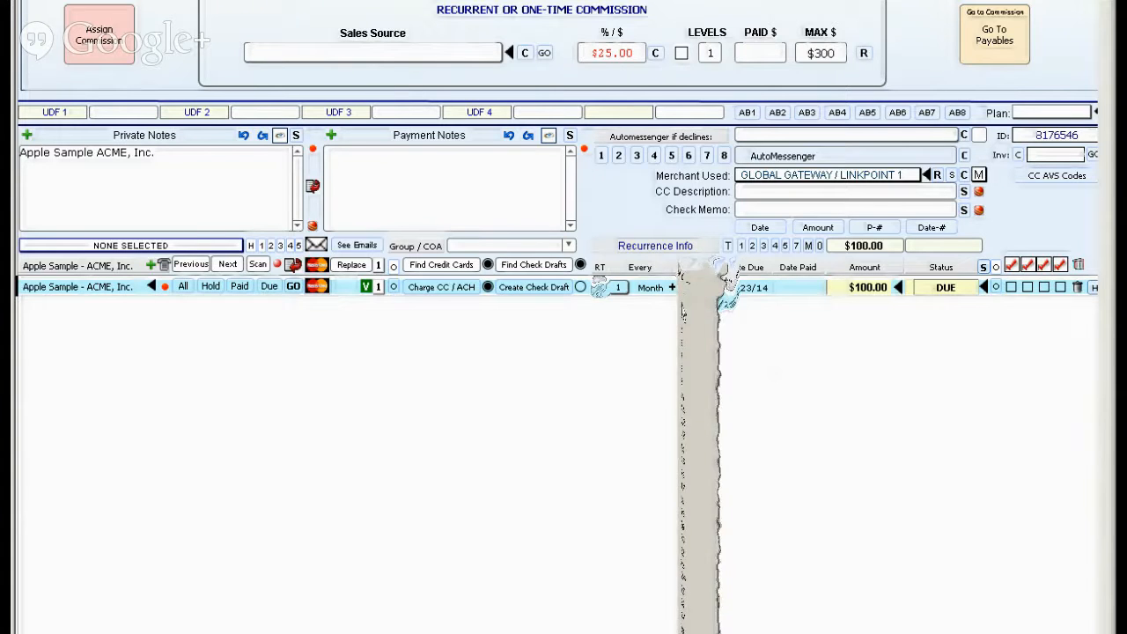
click(692, 298)
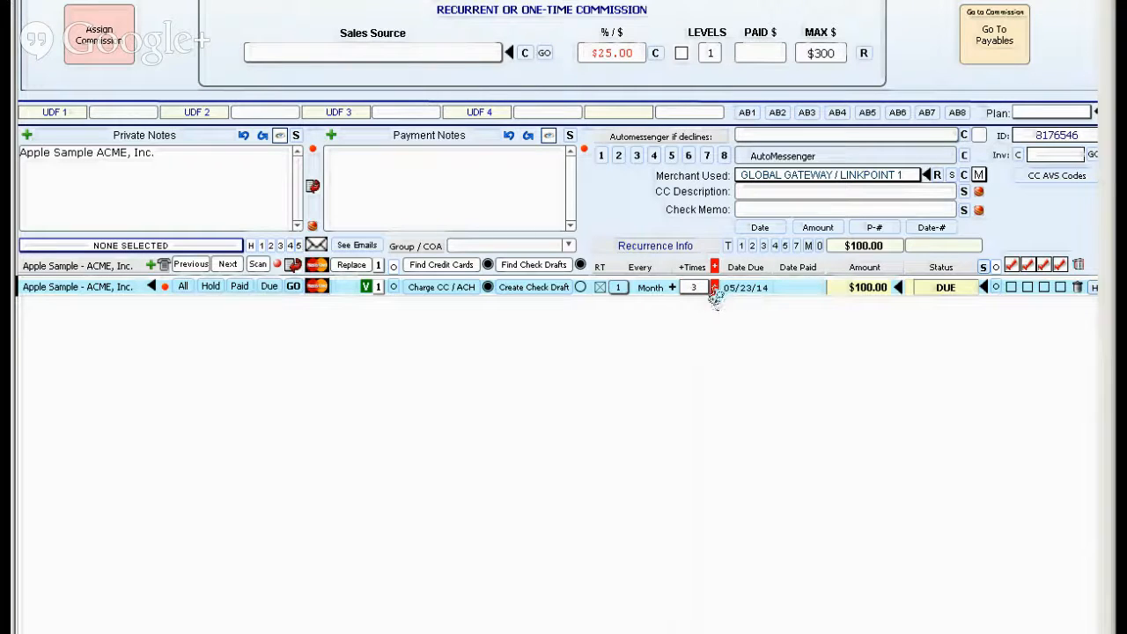
click(696, 288)
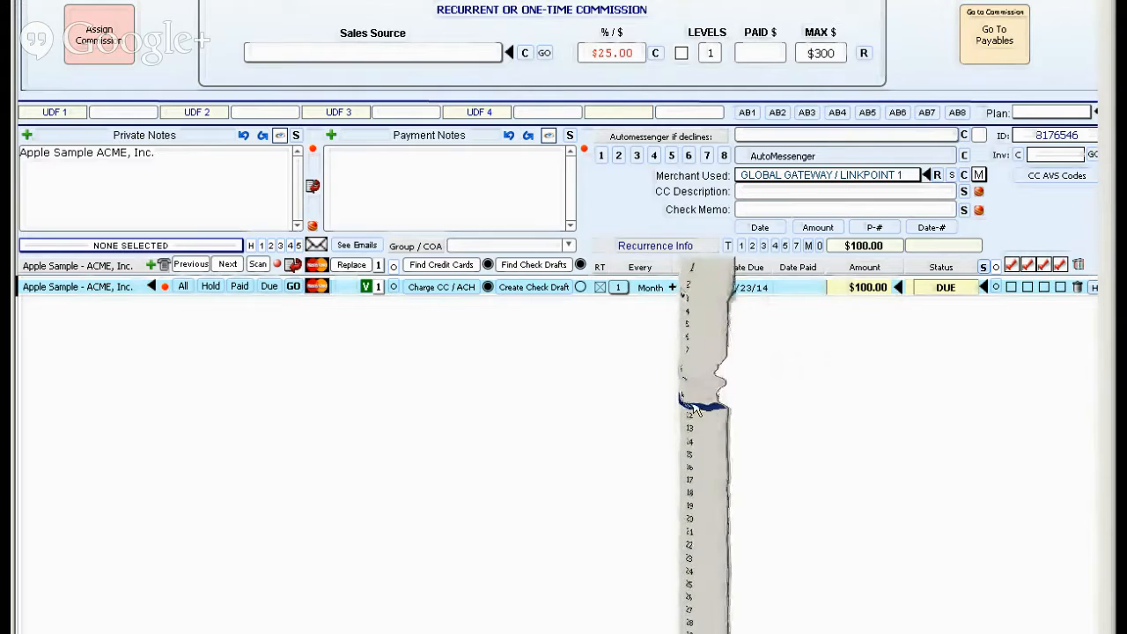
click(695, 394)
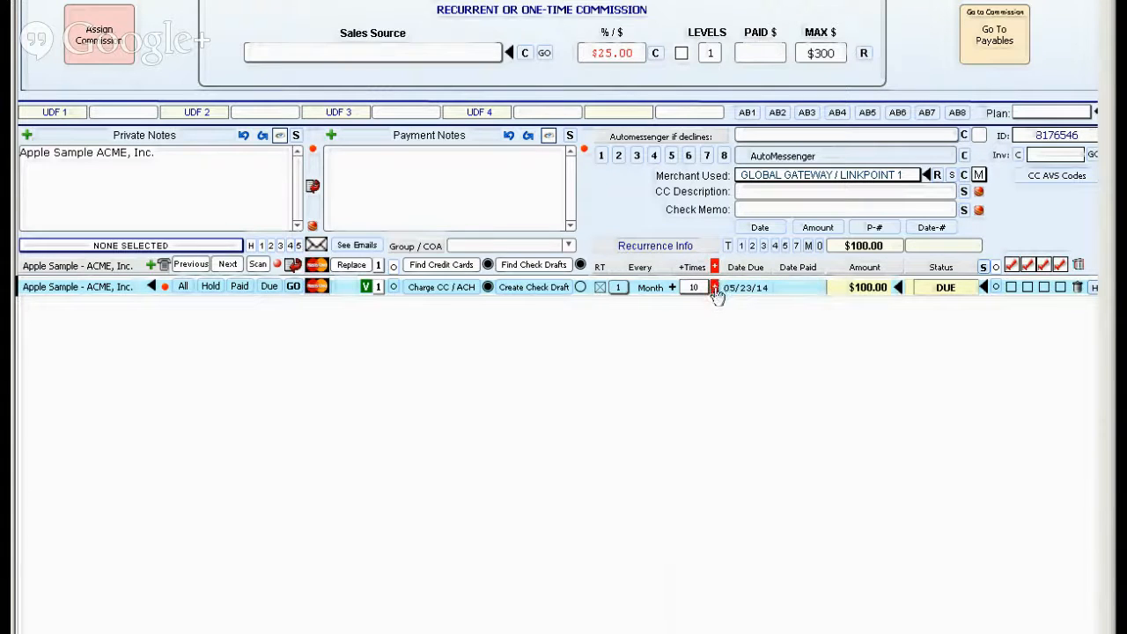
click(713, 288)
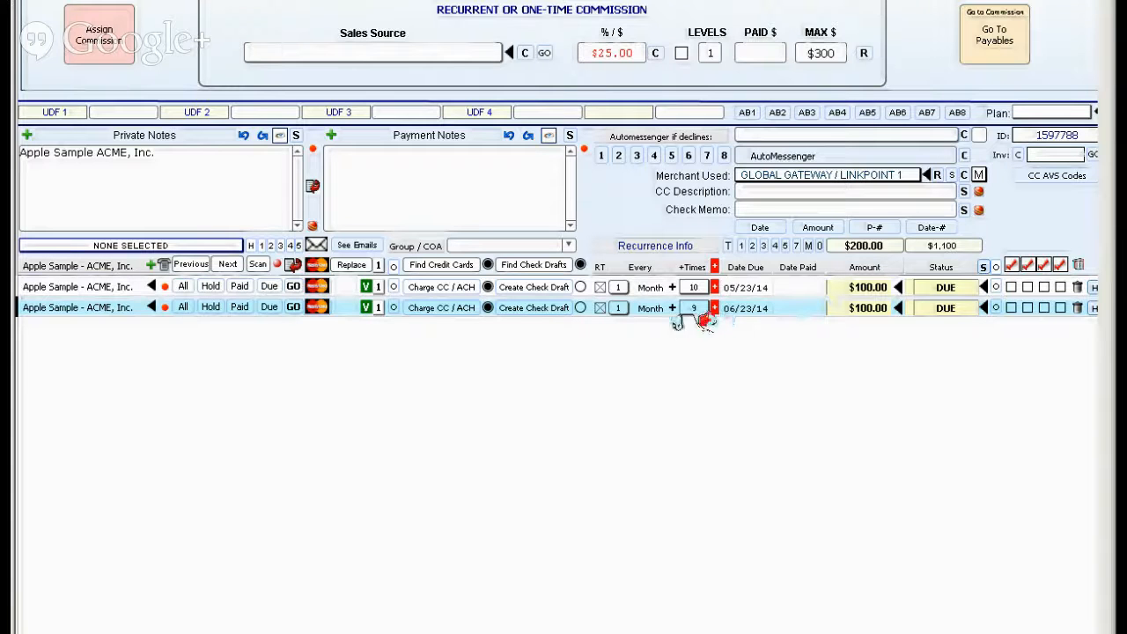
Set the amount of the receivable due 05/23/14 to $80.00.
click(866, 288)
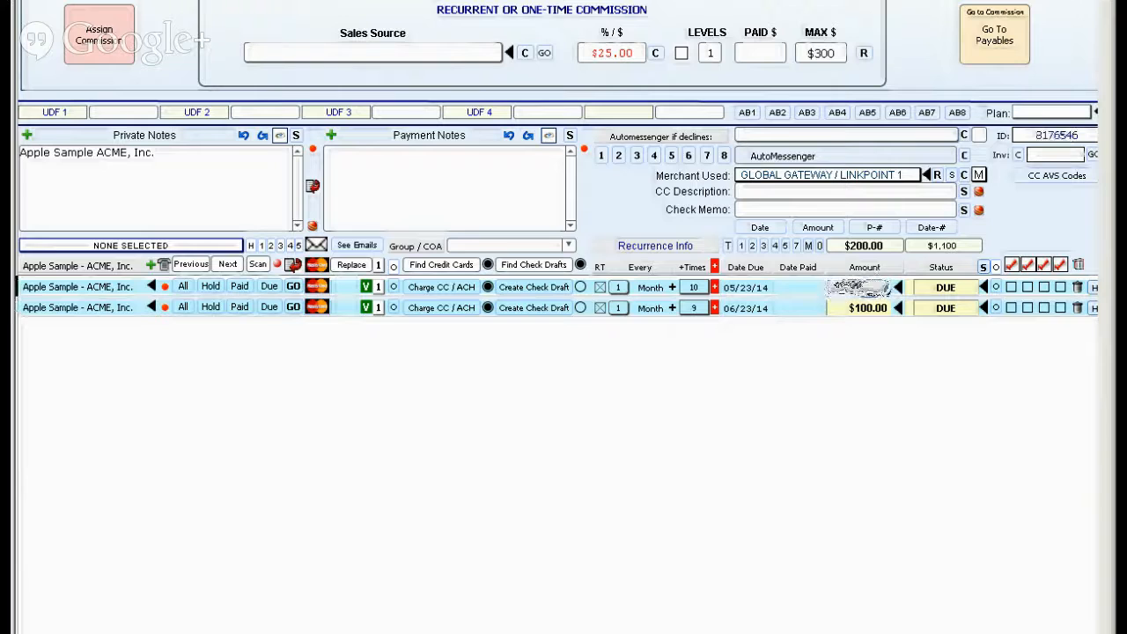
text(80)
click(872, 395)
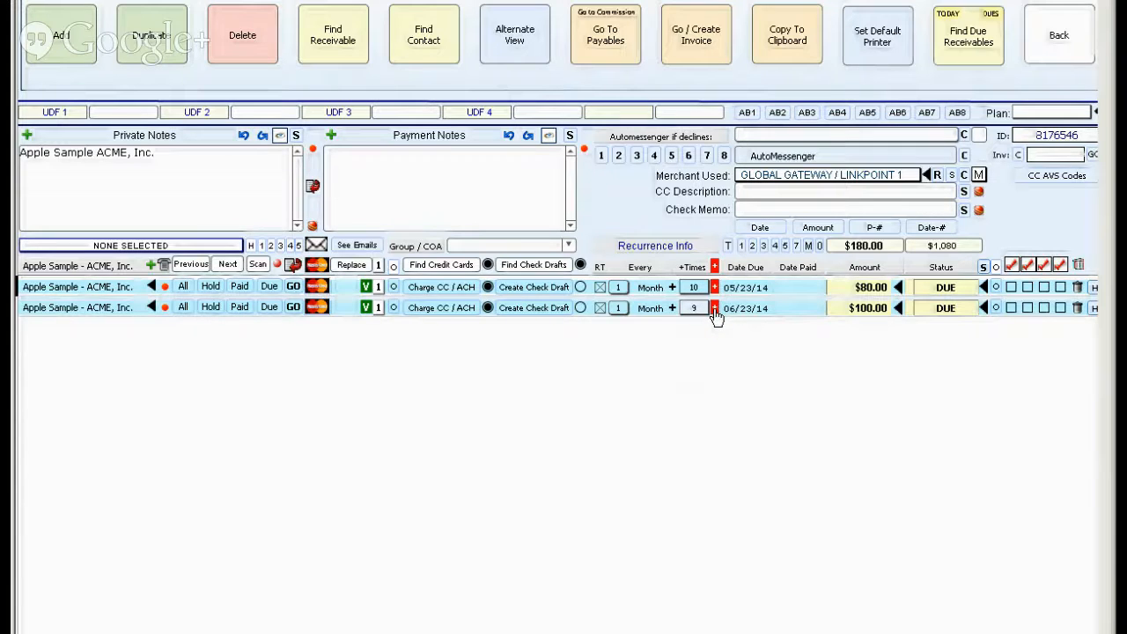
Generate all remaining monthly occurrences of the receivable from the one due 06/23/14 through 03/23/15.
click(715, 309)
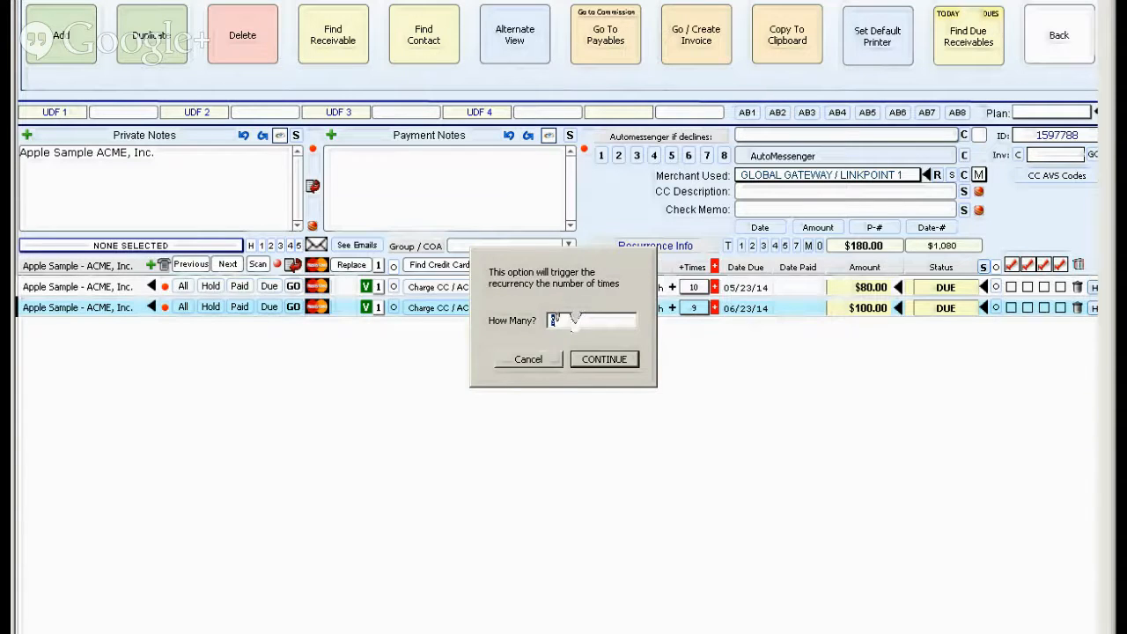
click(604, 359)
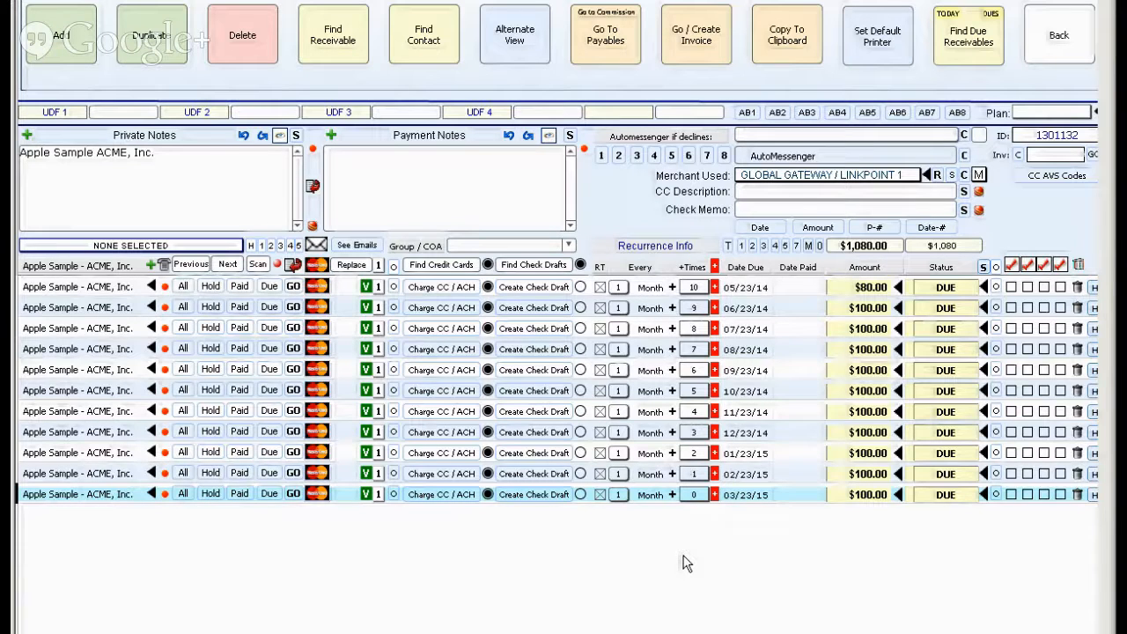
click(781, 39)
Go back to the contact's record and check which Sales Source values are available.
click(1053, 39)
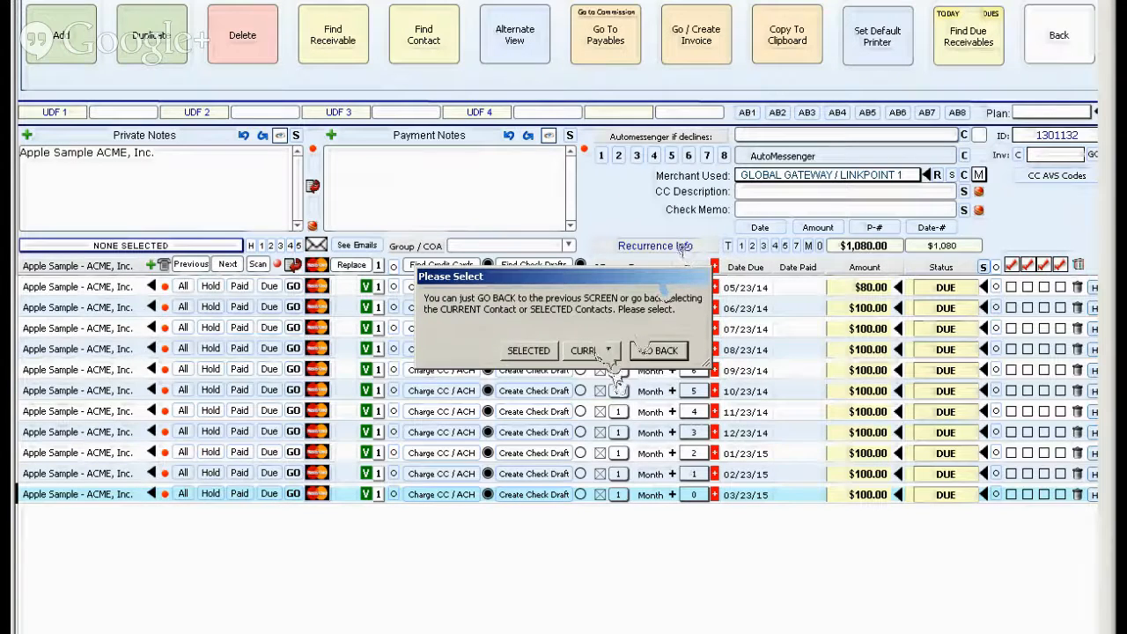
click(532, 355)
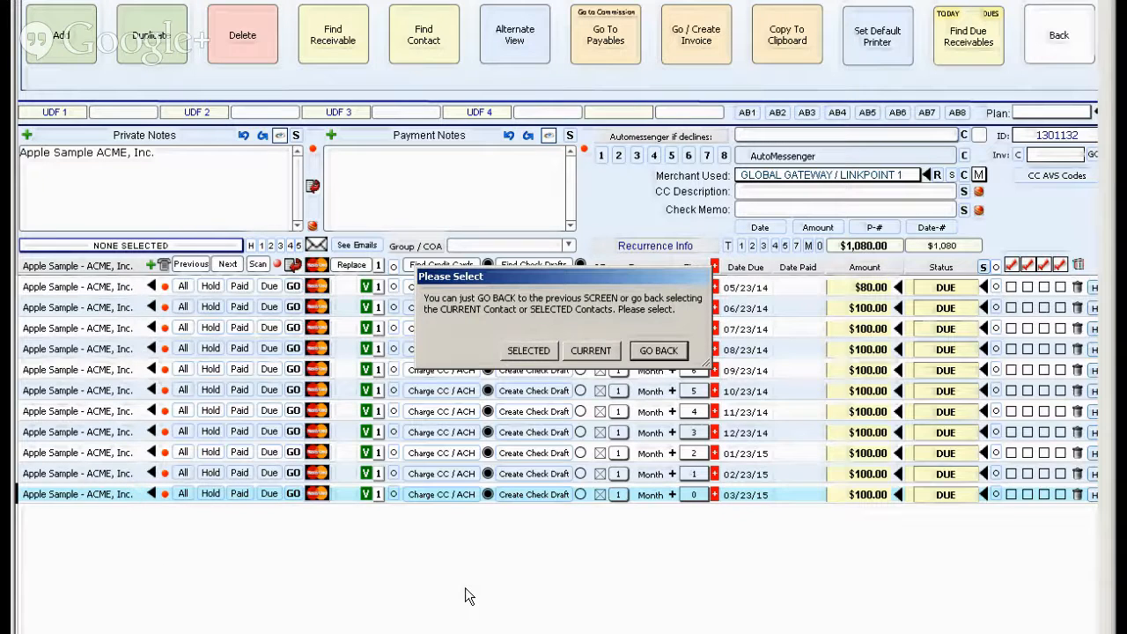
click(652, 355)
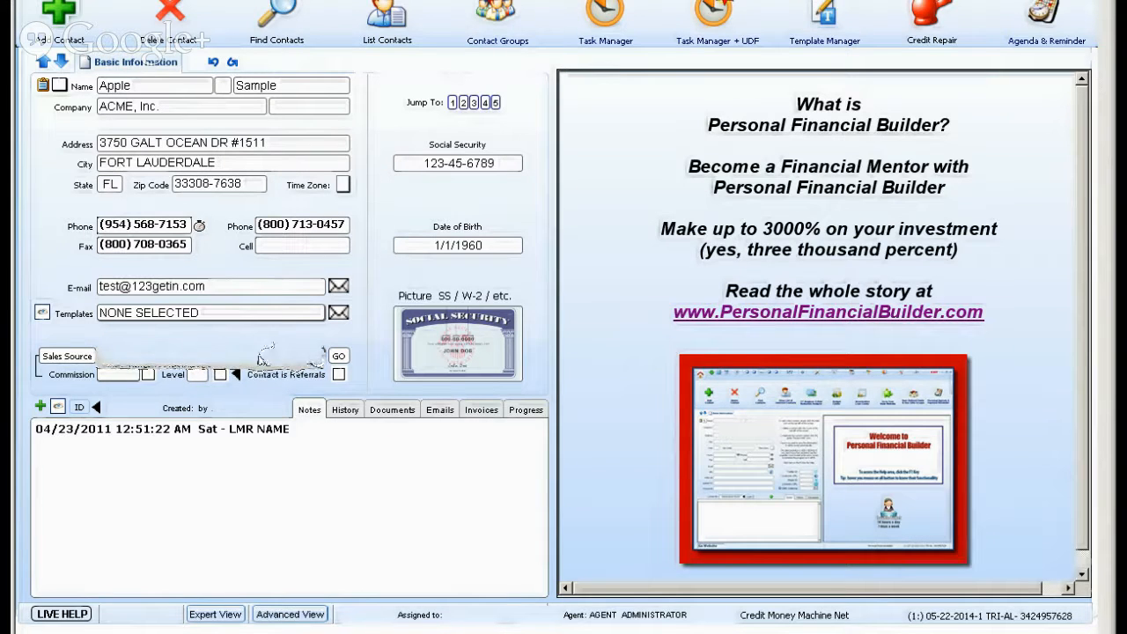
click(264, 356)
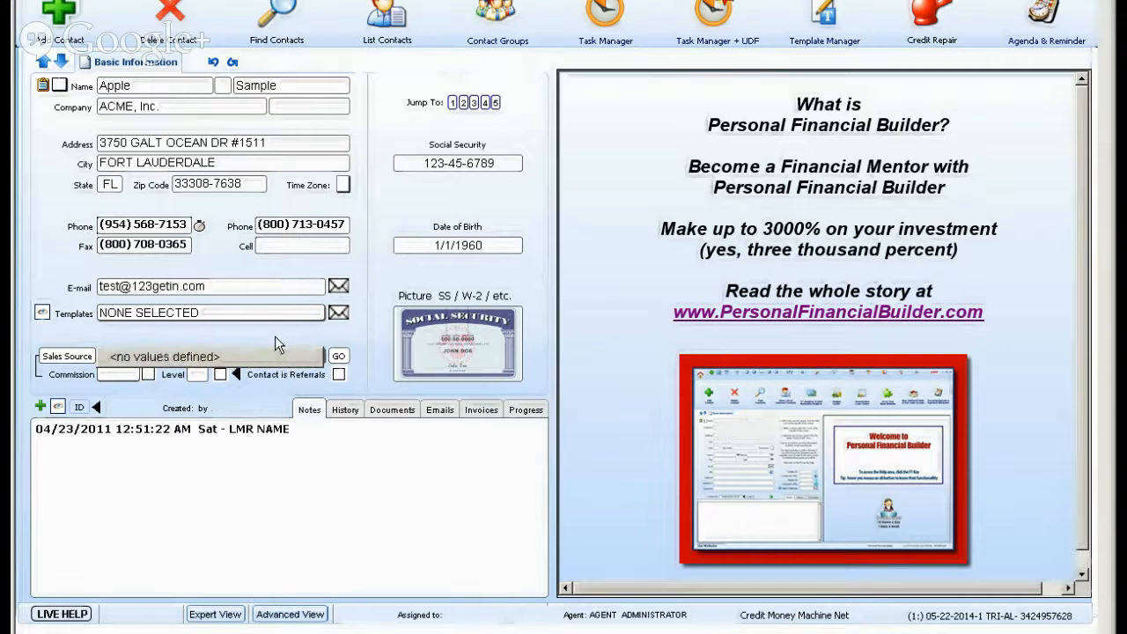
click(275, 337)
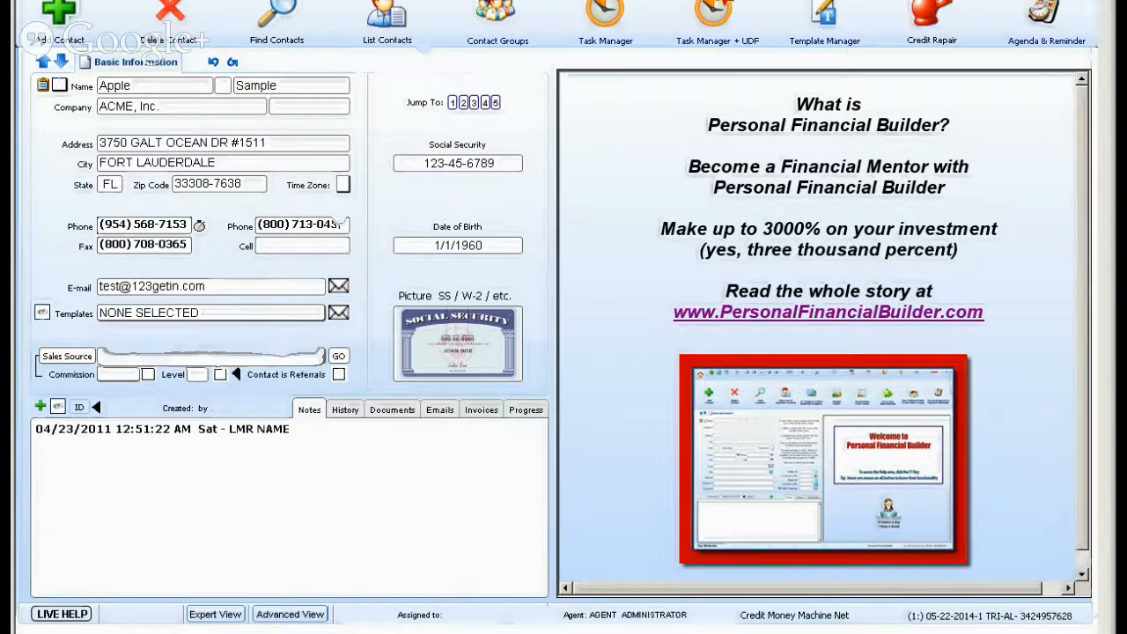
Tag the contacts at Shafer Commercial Seating and at Bohlin, Cywinski Jackson as salespersons, each as the current contact only.
click(61, 62)
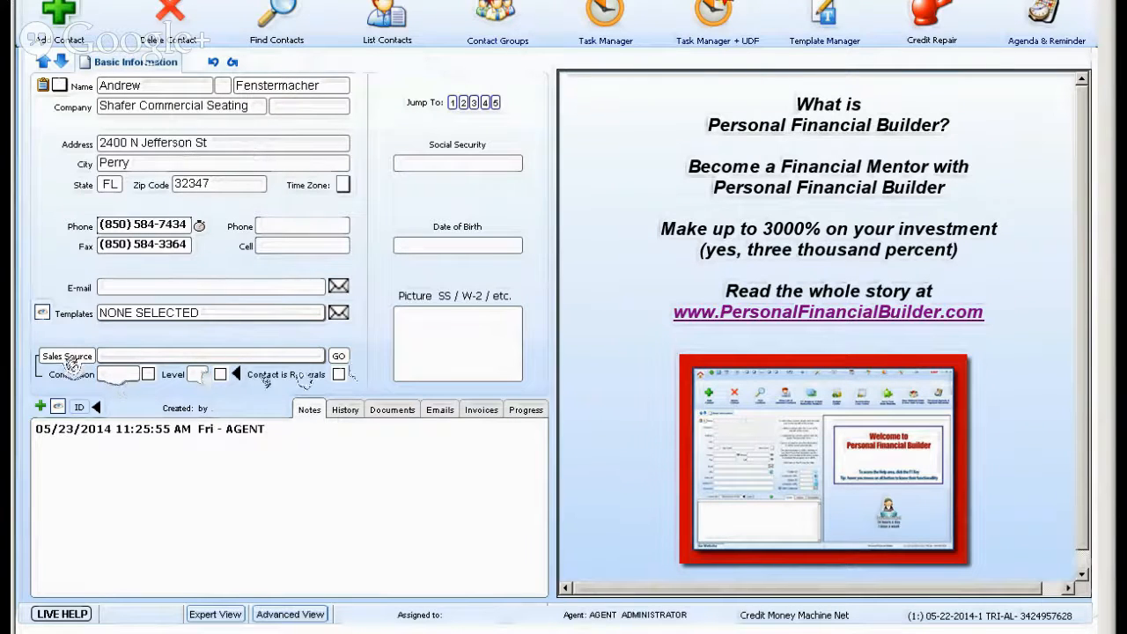
click(338, 376)
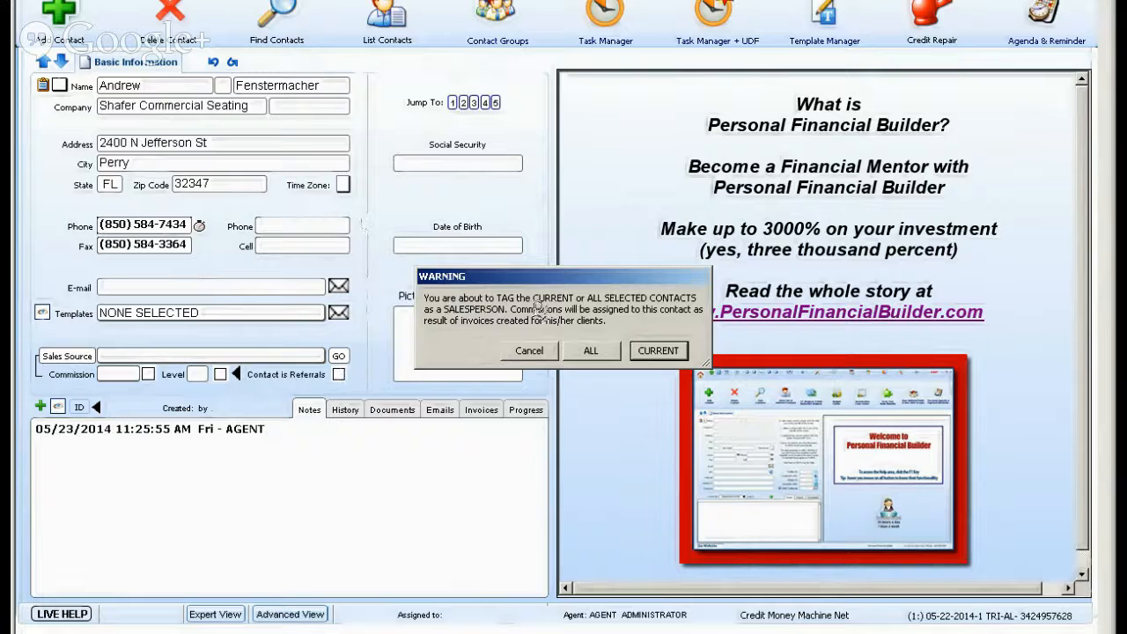
click(590, 350)
click(658, 353)
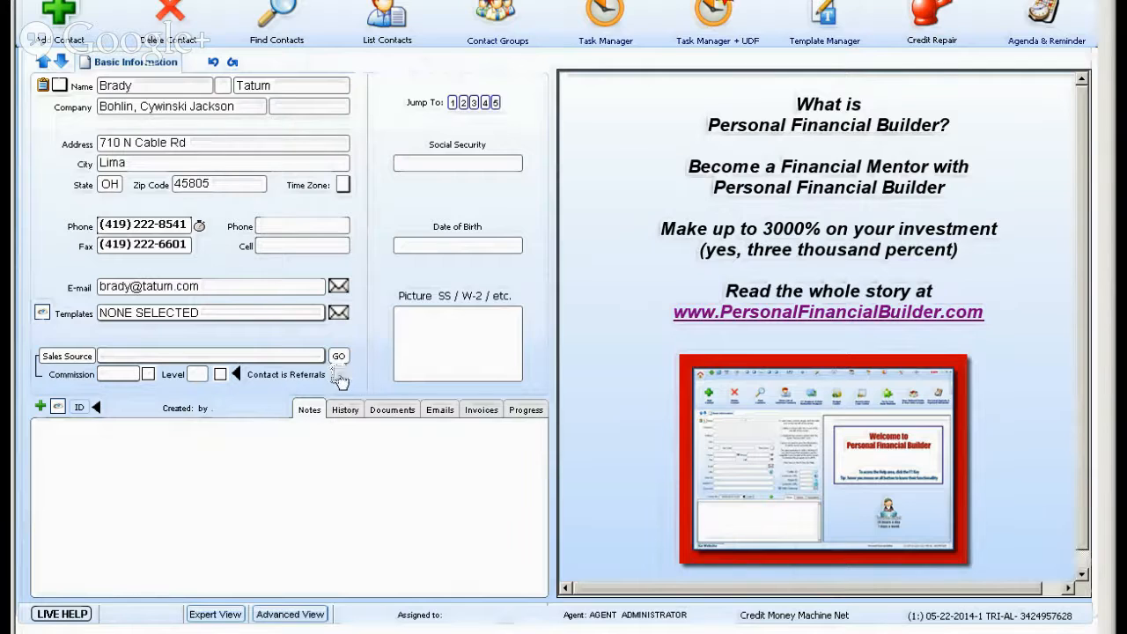
click(338, 374)
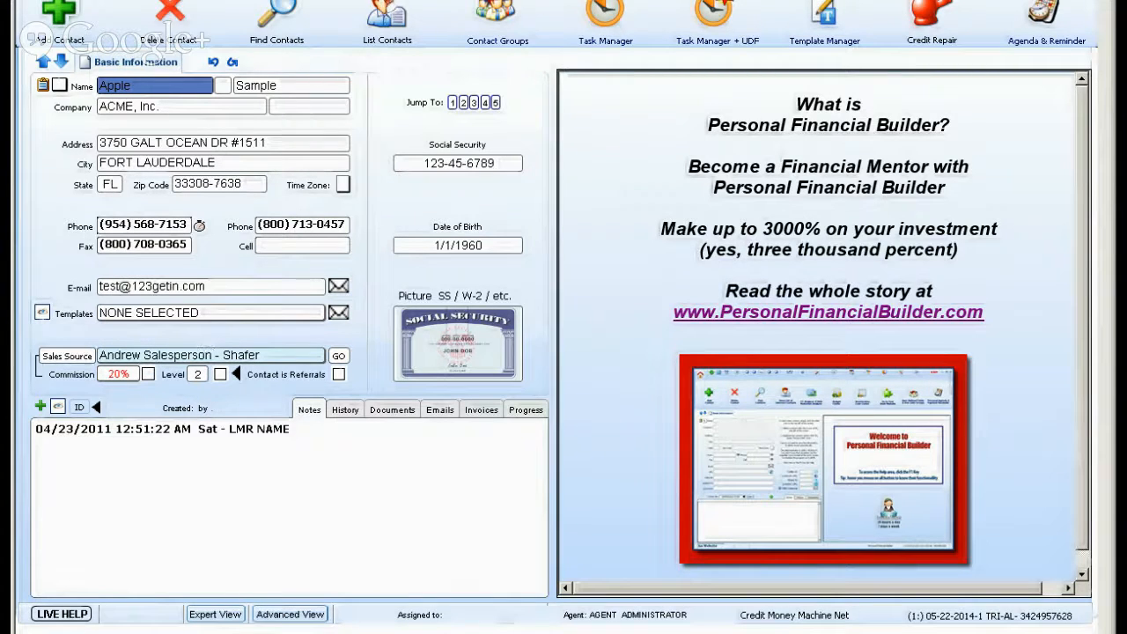
Go to Account Receivables with the dues from the current ACME, Inc. contact and list all of its transactions.
click(388, 3)
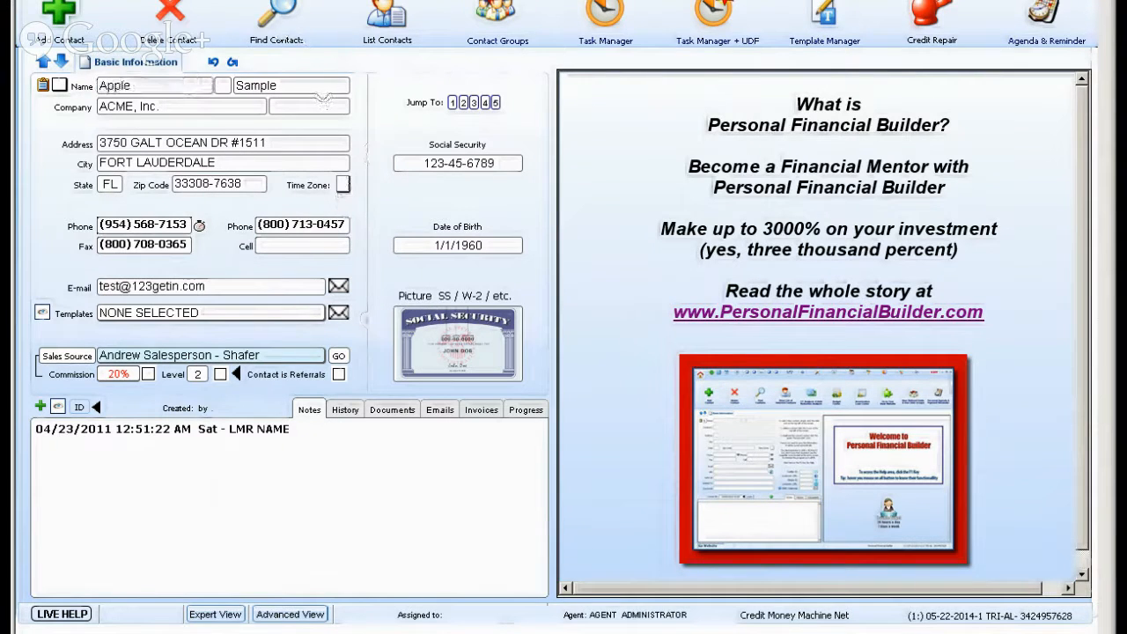
click(265, 3)
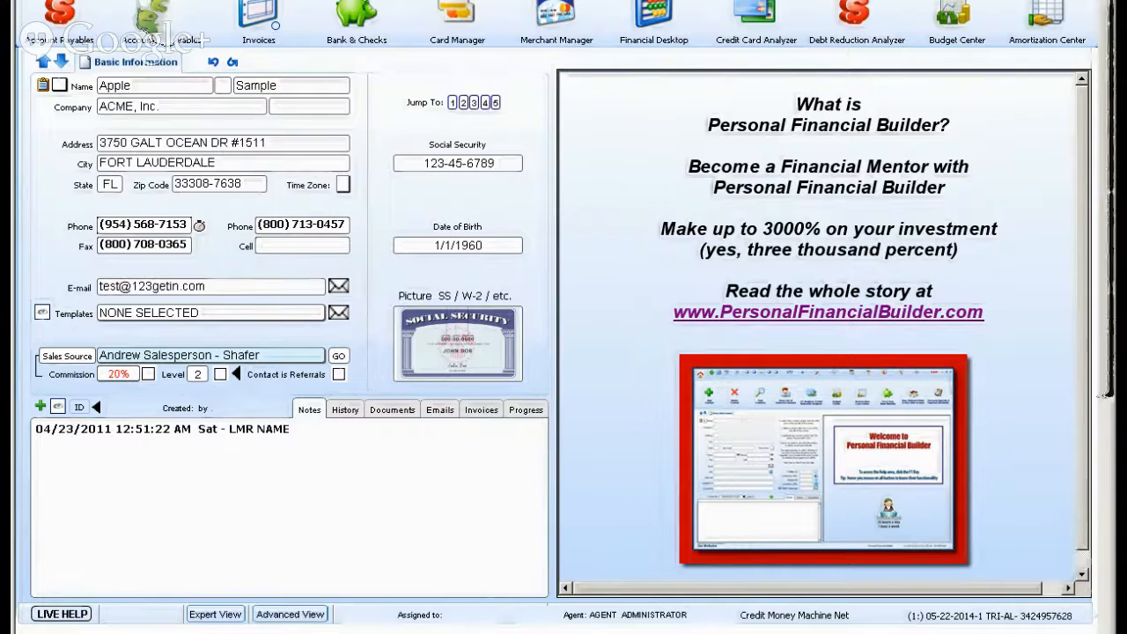
click(161, 22)
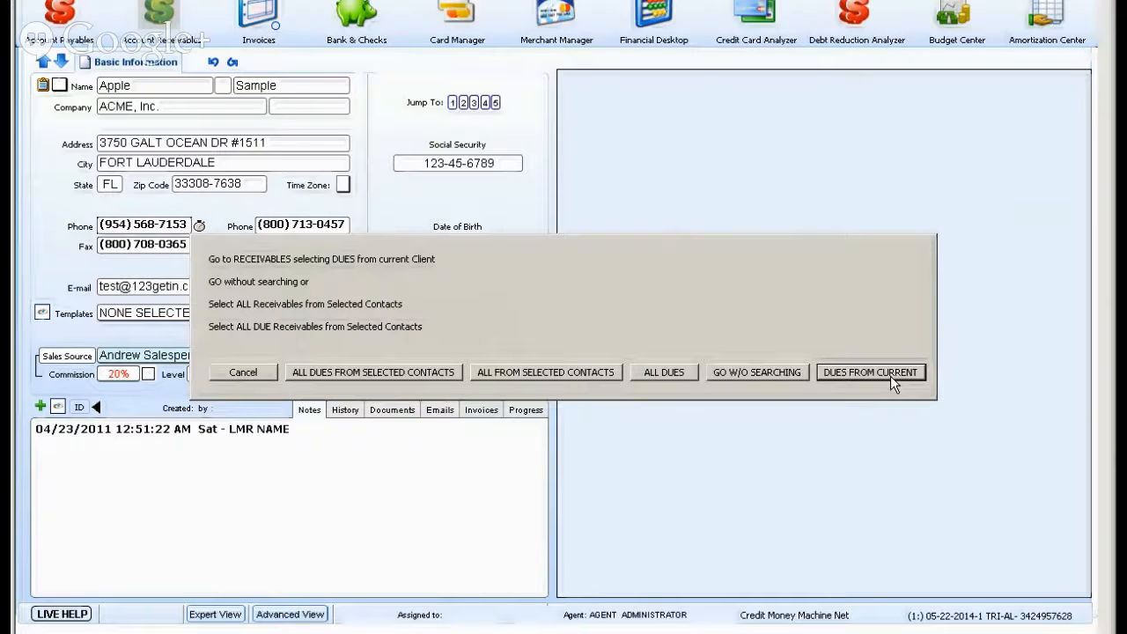
click(890, 376)
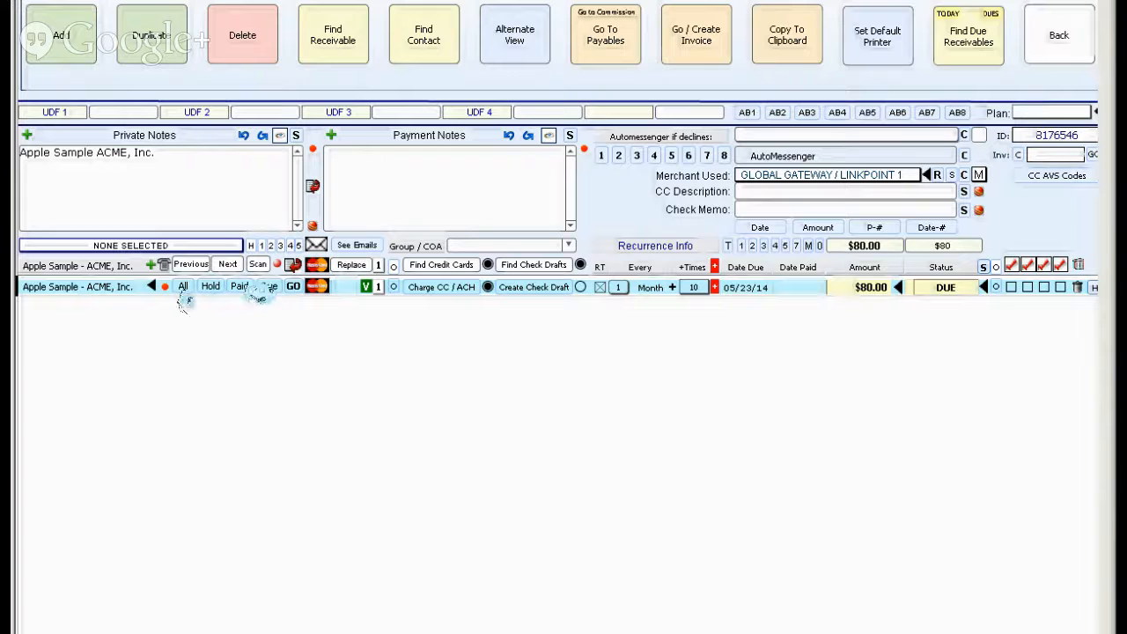
click(182, 287)
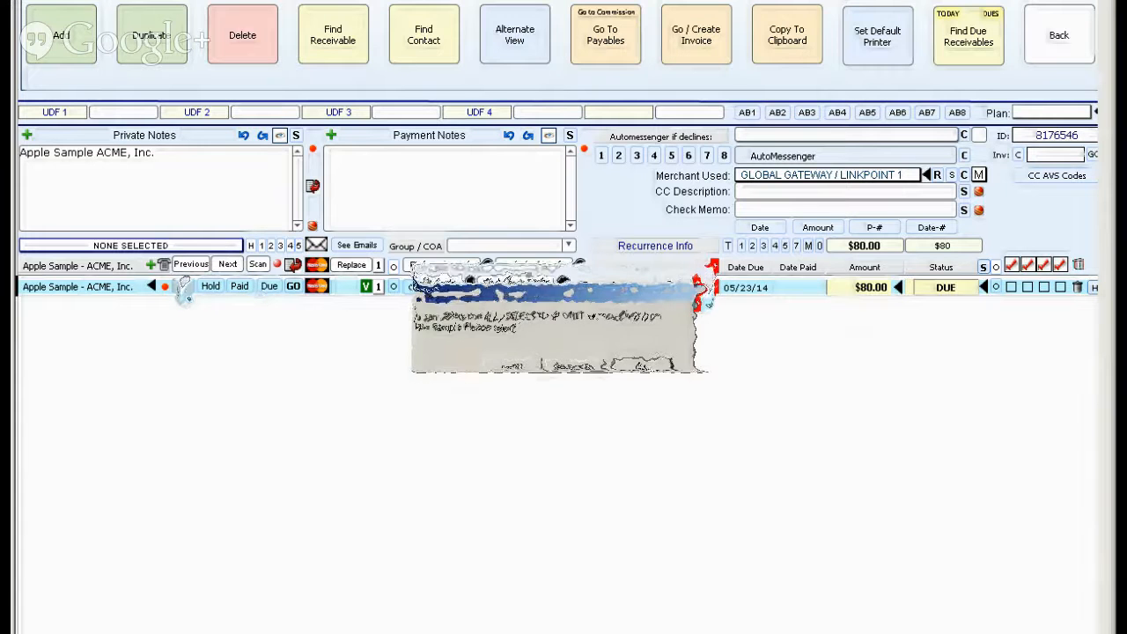
click(648, 362)
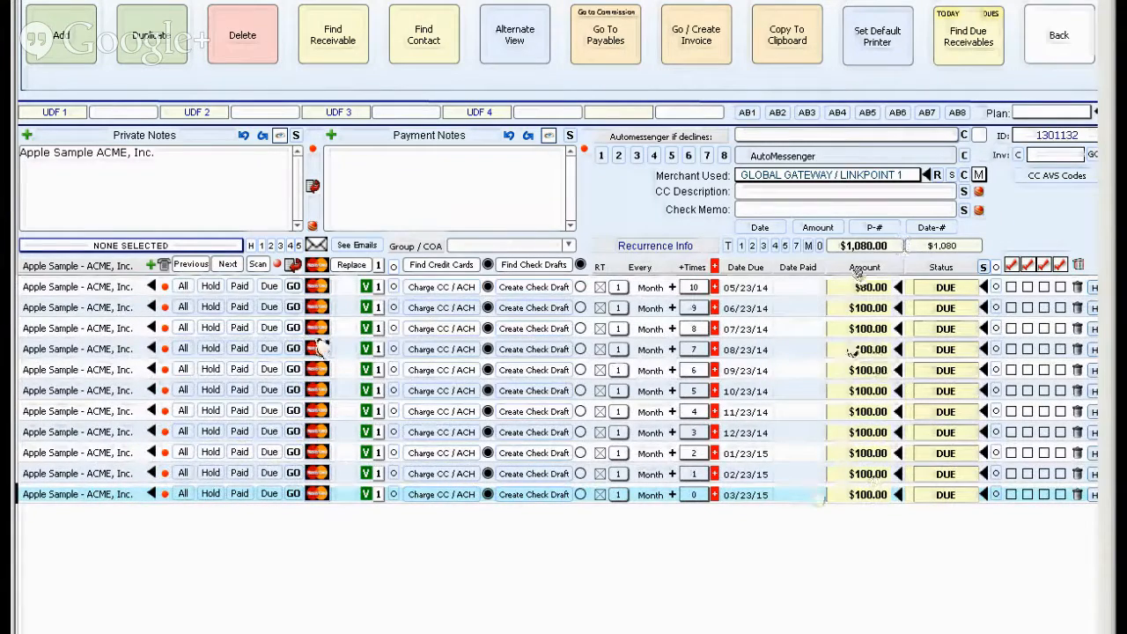
Examine the commission settings of the receivable due 05/23/14, and list all of the contact's receivables again.
click(269, 287)
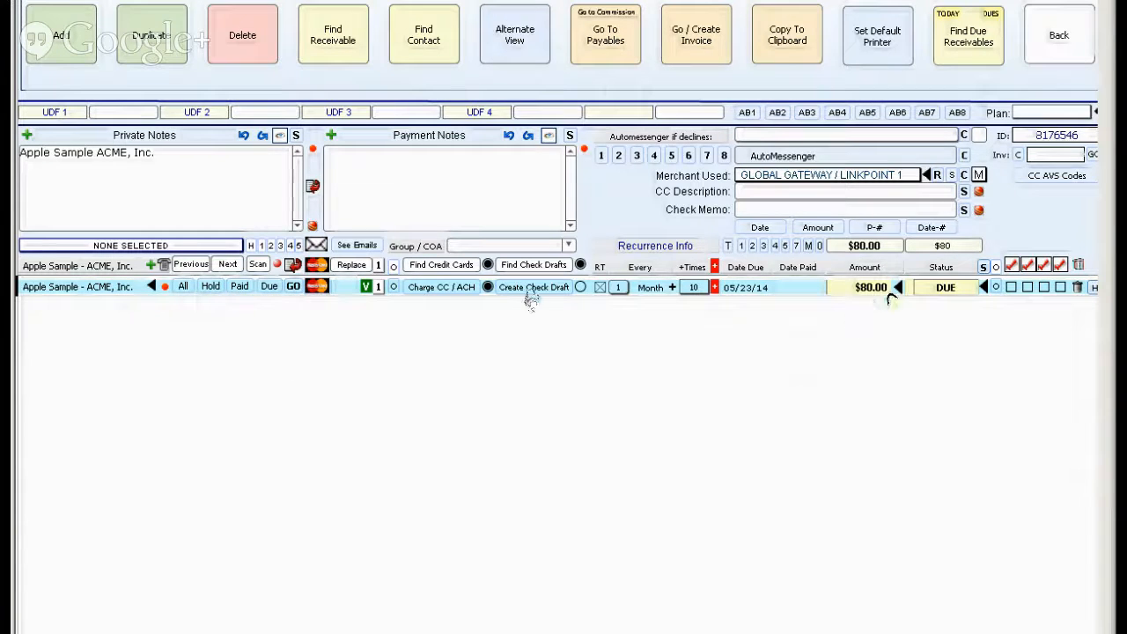
click(351, 2)
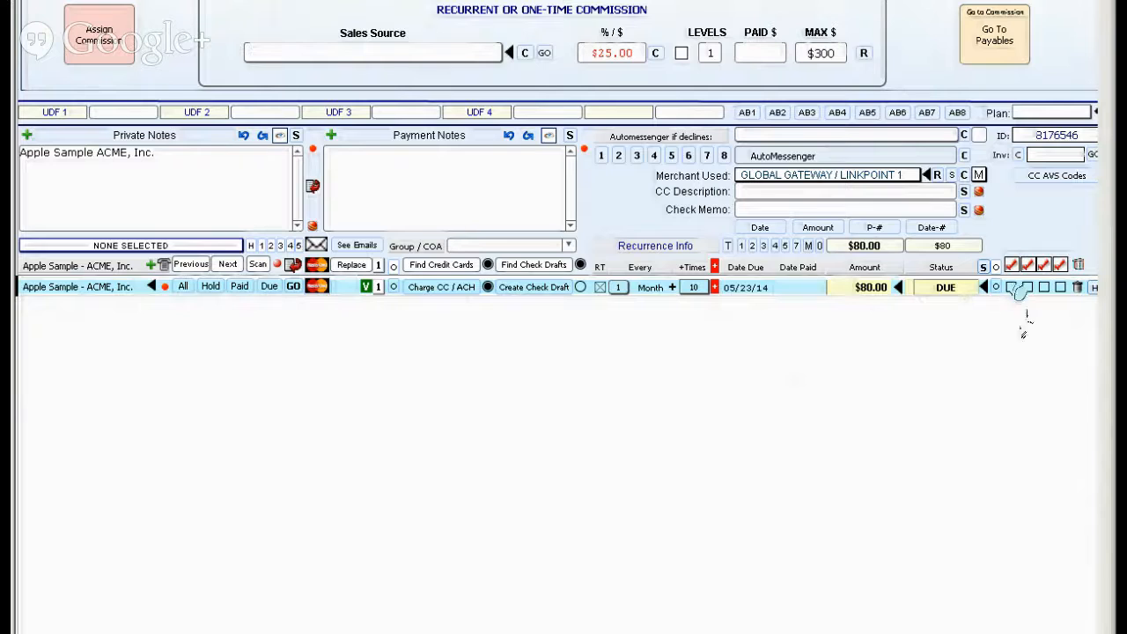
click(183, 287)
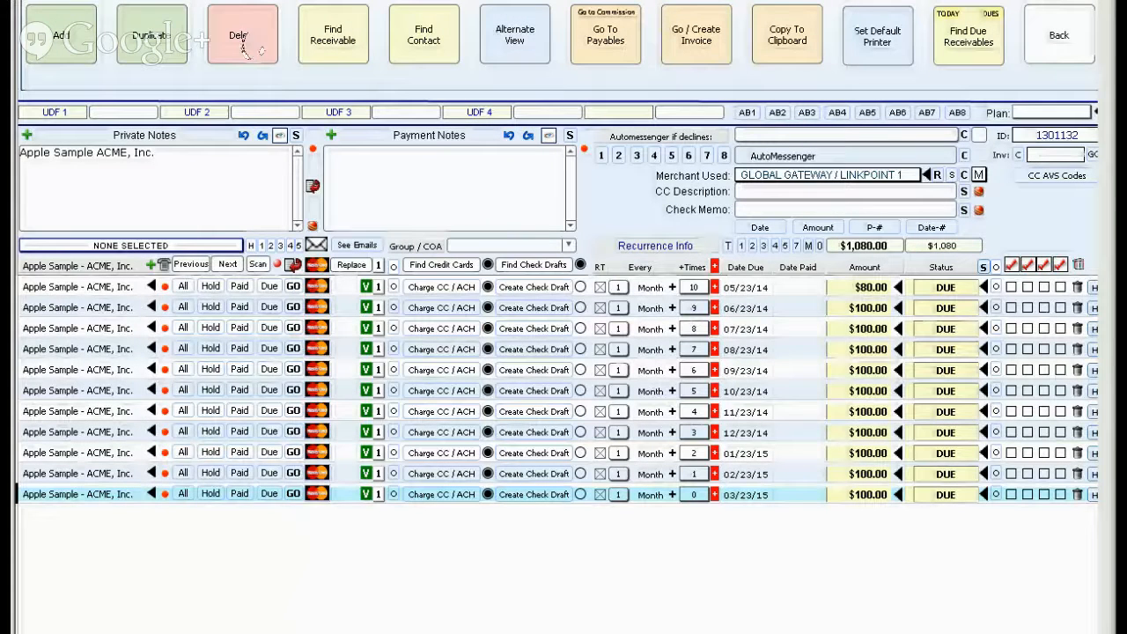
Permanently delete the receivable due 03/23/15 and all the other receivables listed for the contact.
click(247, 50)
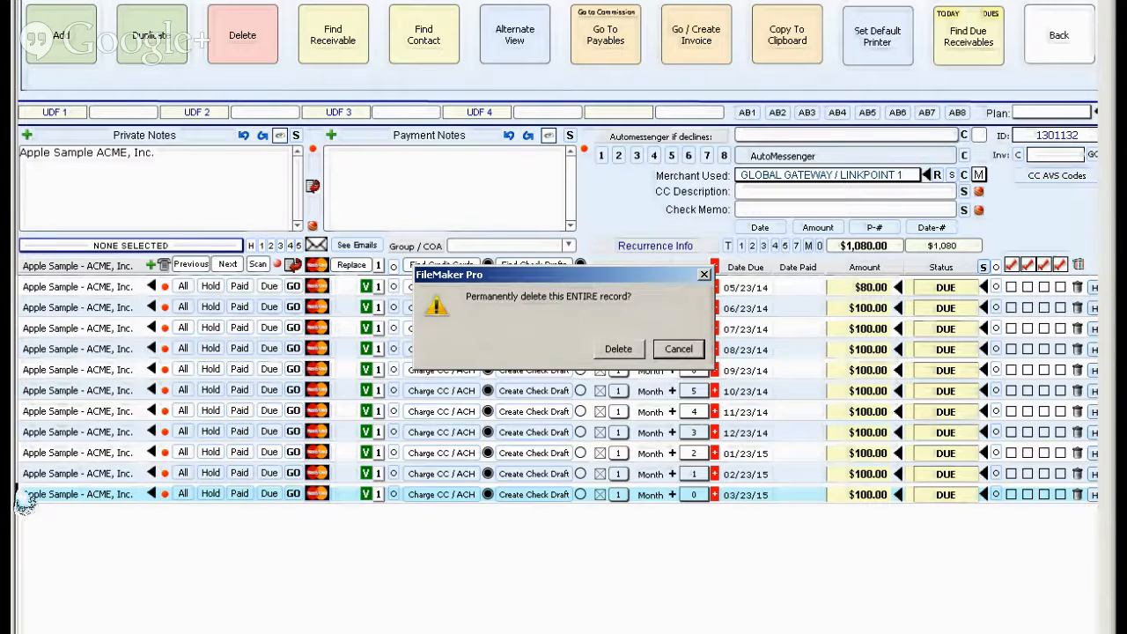
click(618, 349)
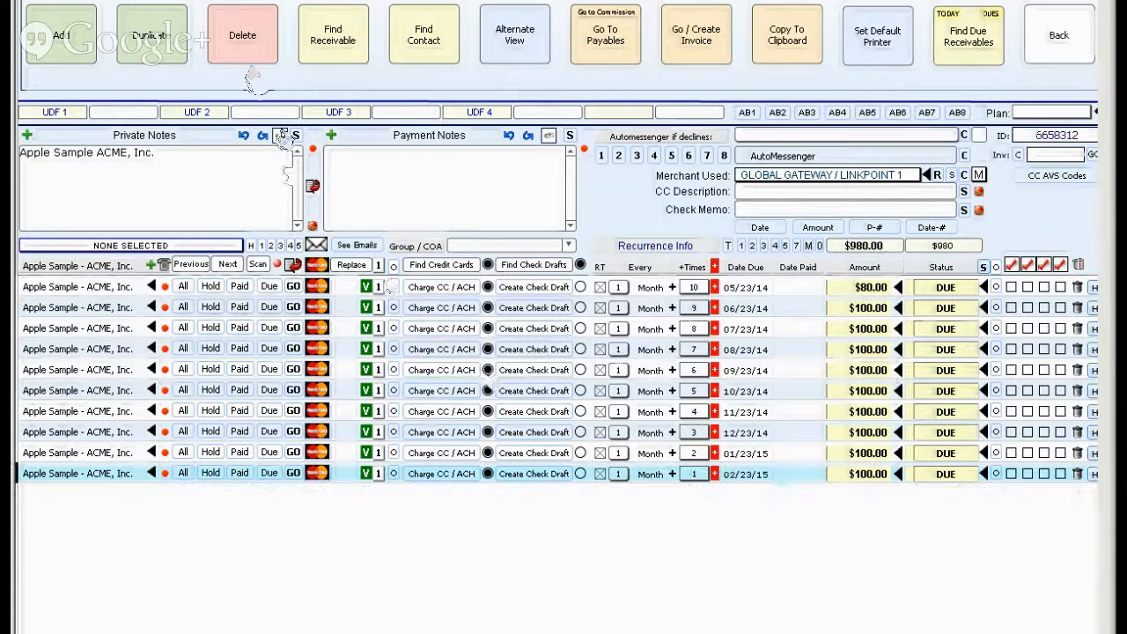
click(237, 53)
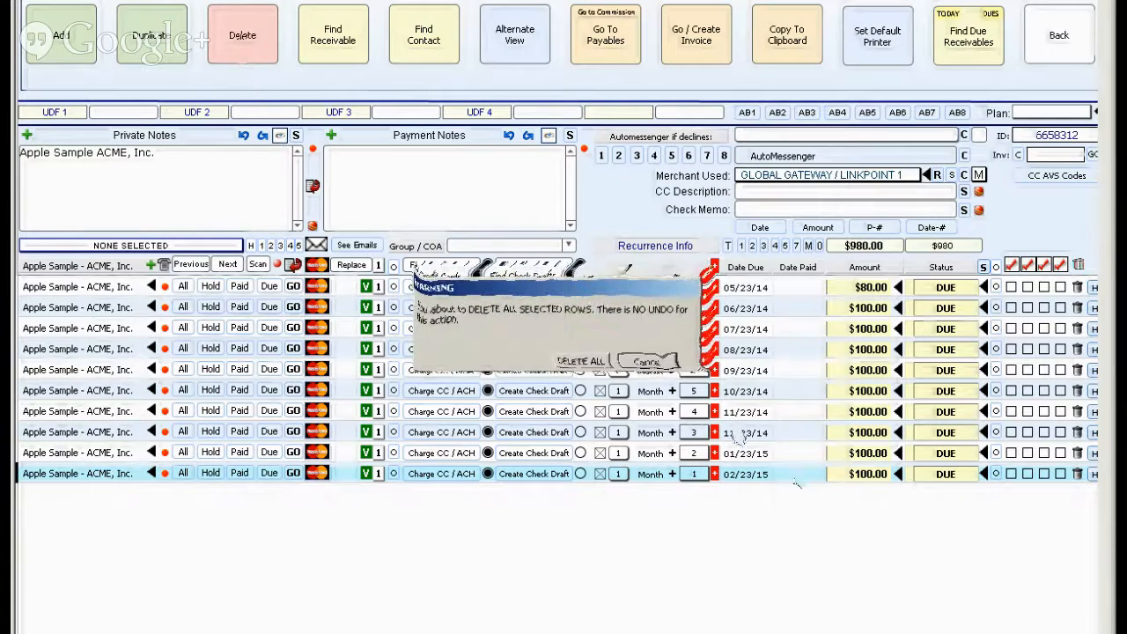
click(595, 352)
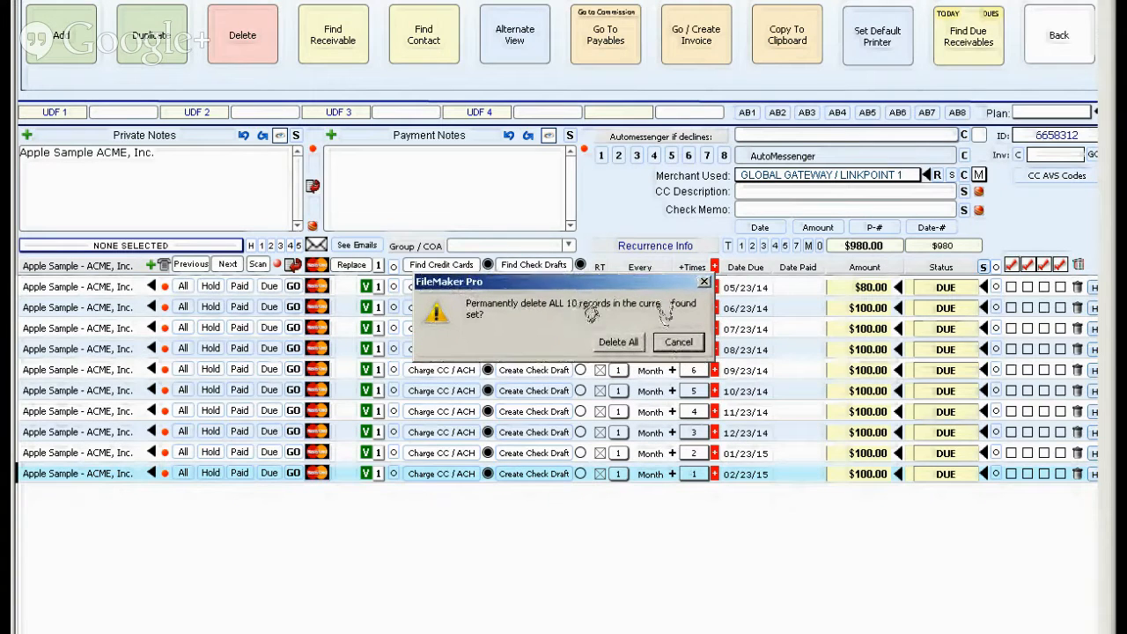
click(631, 343)
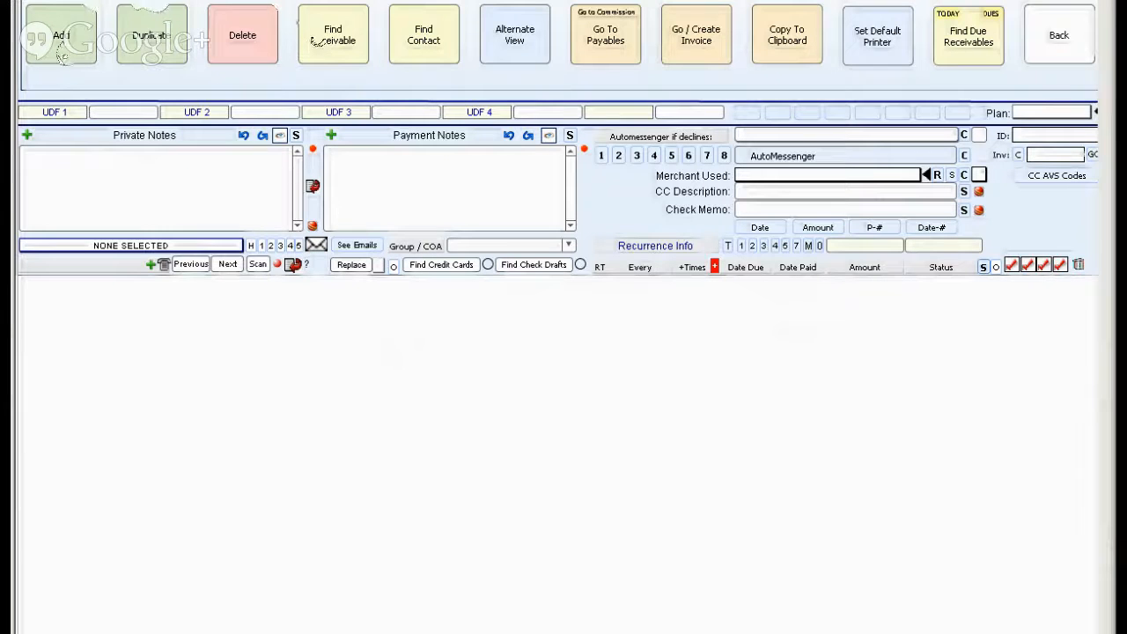
Add a new receivable for the ACME, Inc. contact with an amount of $100.00.
click(59, 44)
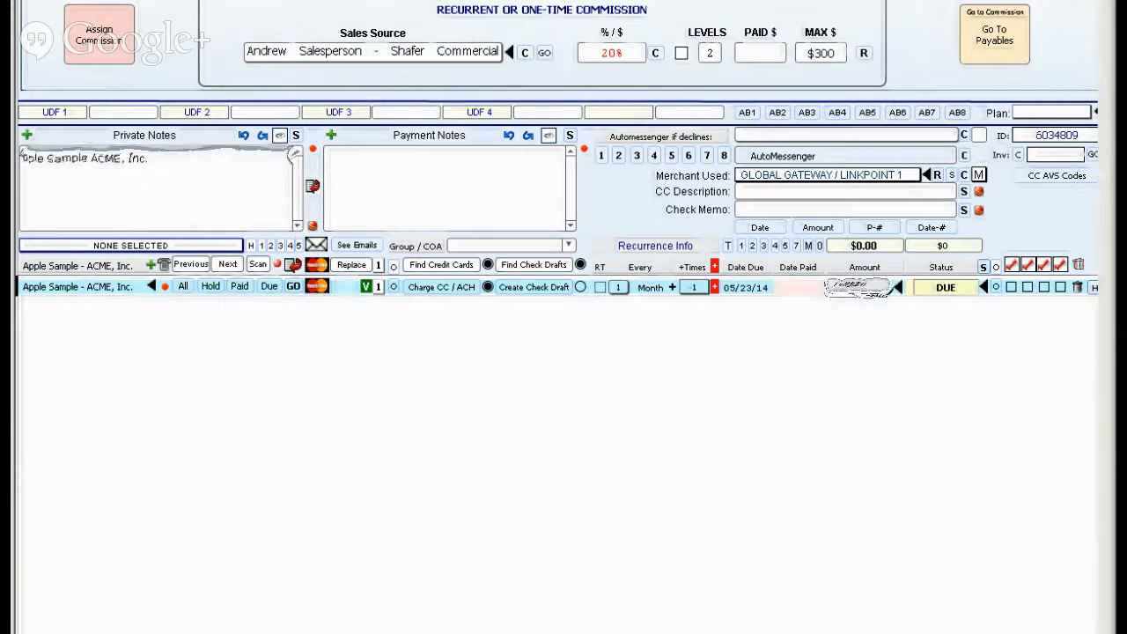
text(100)
click(833, 348)
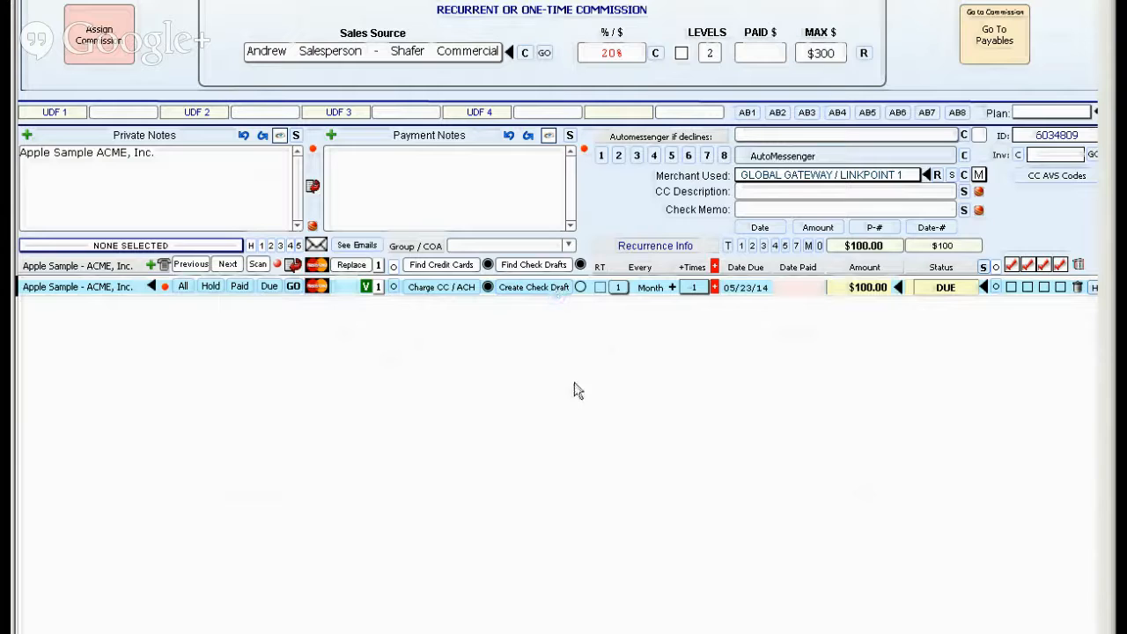
Mark the new receivable as paid without depositing it in a bank, and go to its commission in the payables.
click(948, 291)
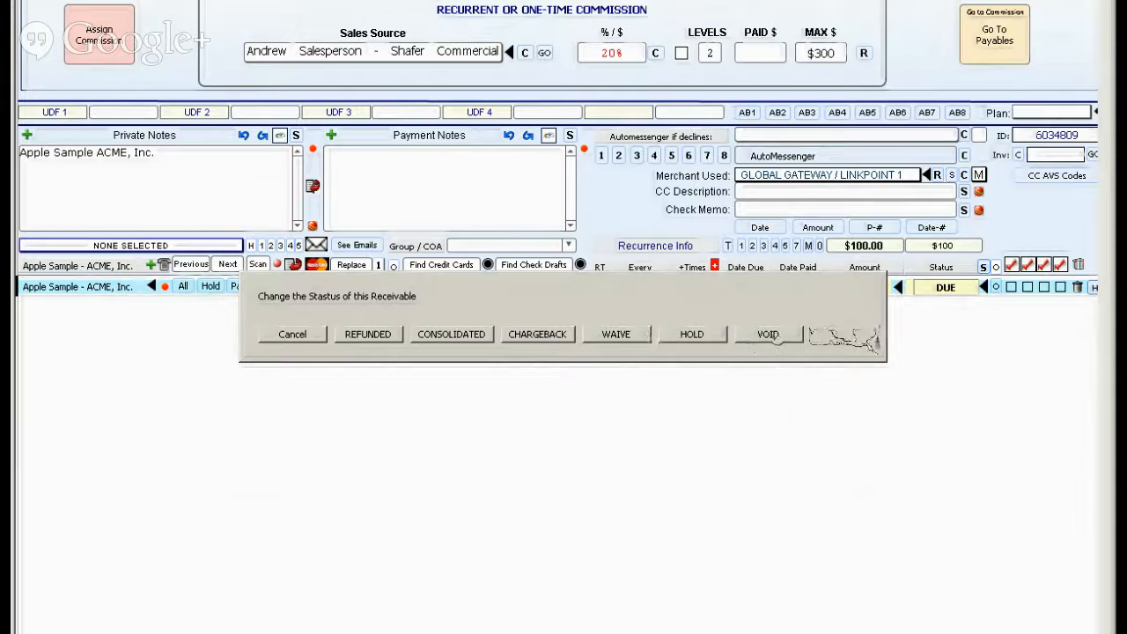
click(845, 335)
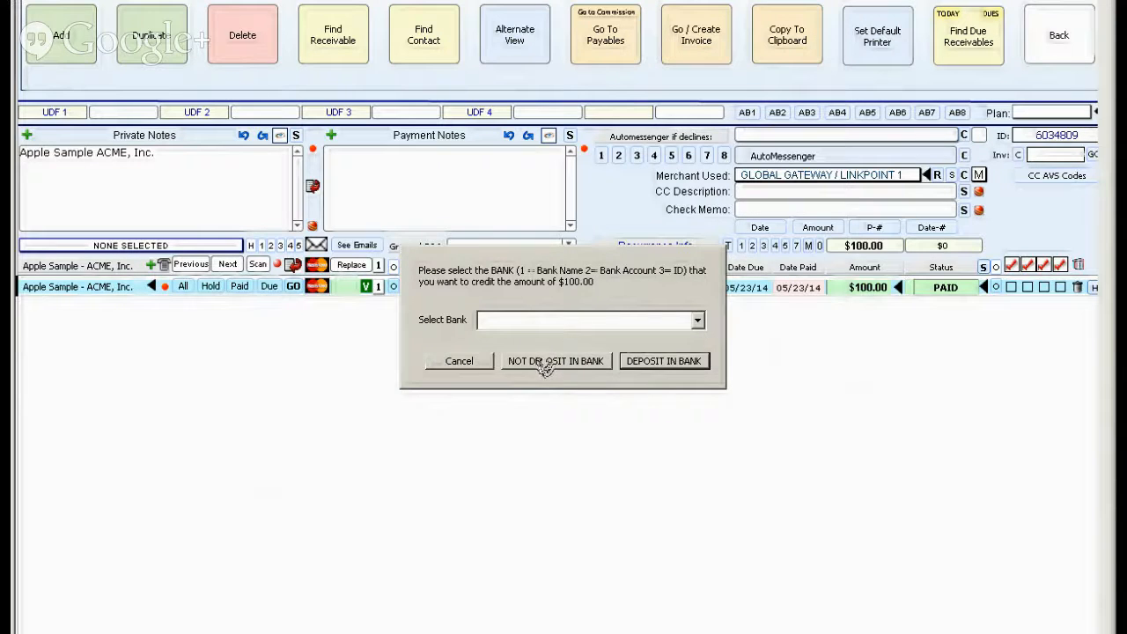
click(545, 362)
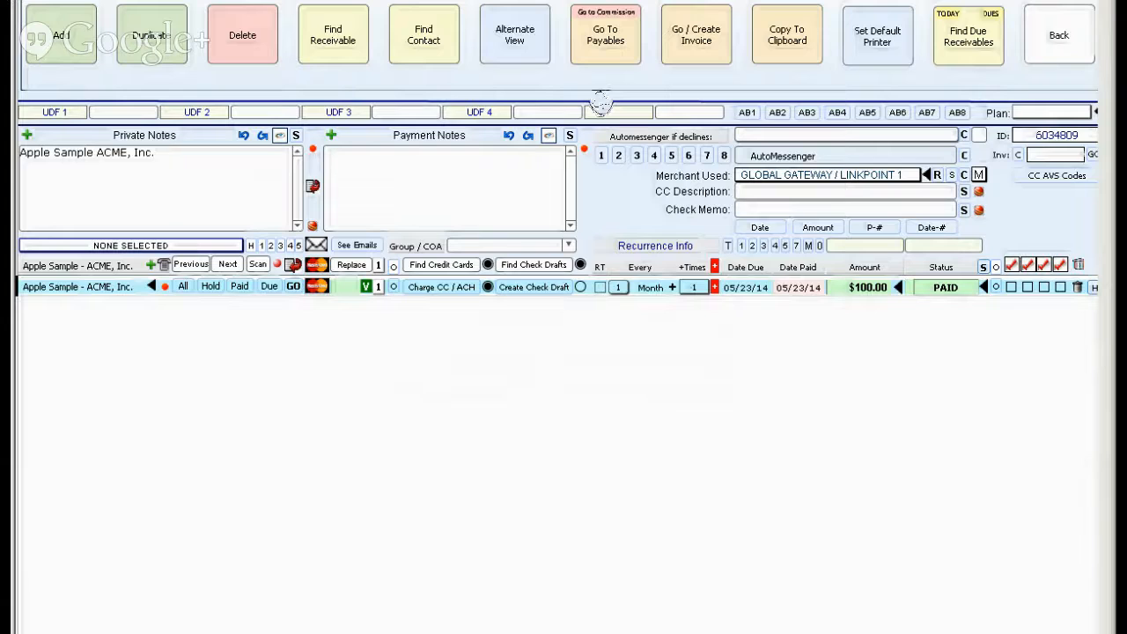
click(618, 15)
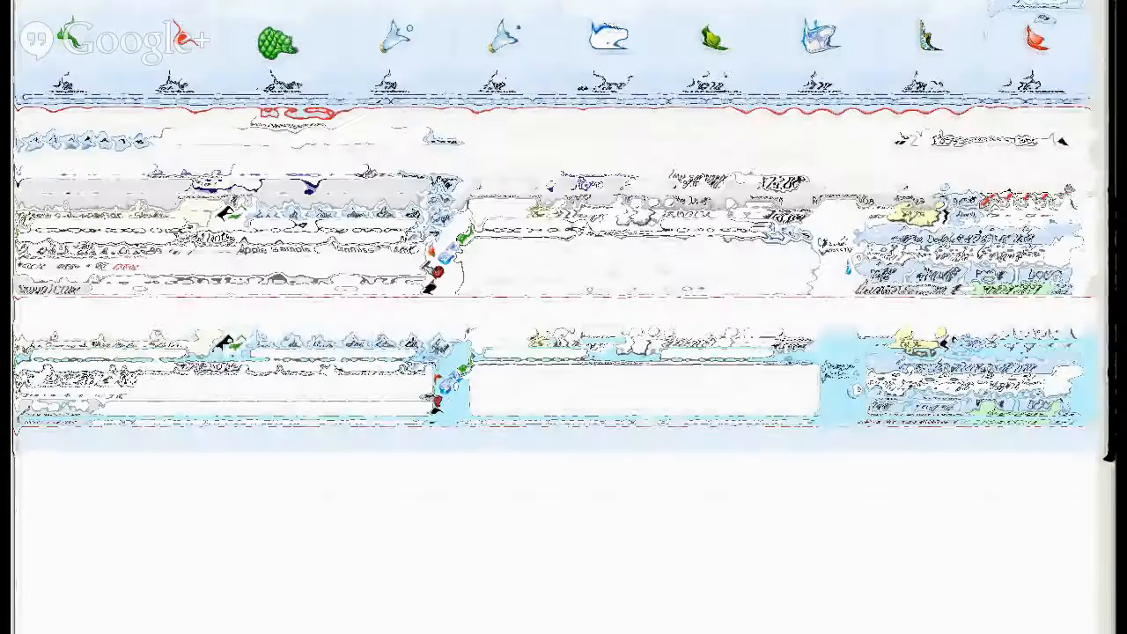
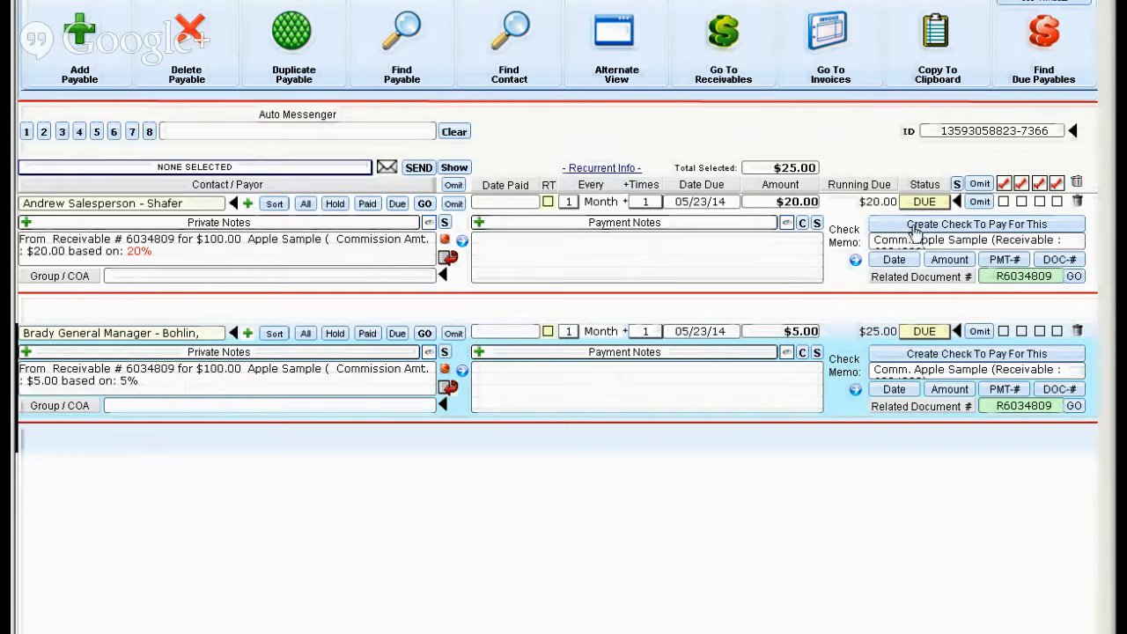
Open the check creation options for the salesperson's $20.00 commission payable, cancel them, and go to the receivables without searching.
click(913, 227)
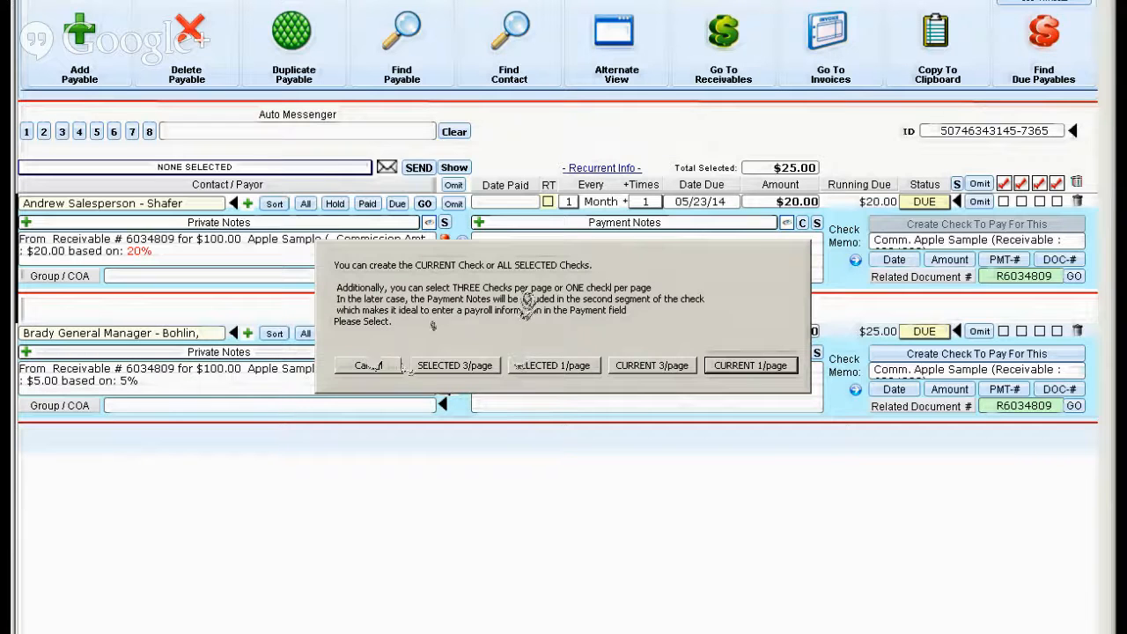
click(360, 370)
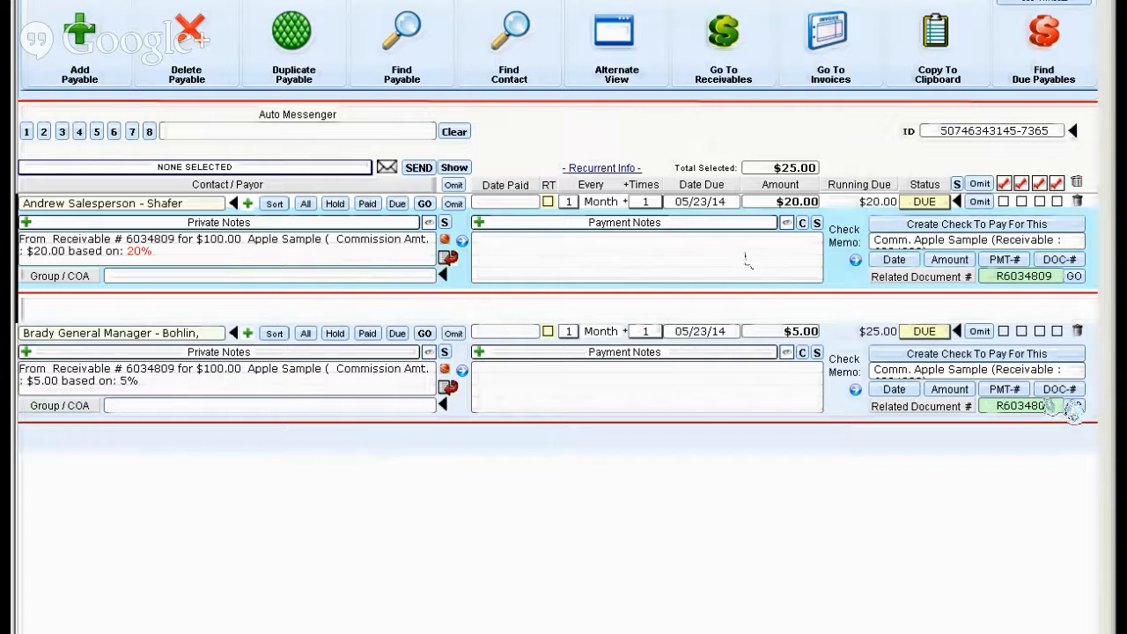
click(724, 33)
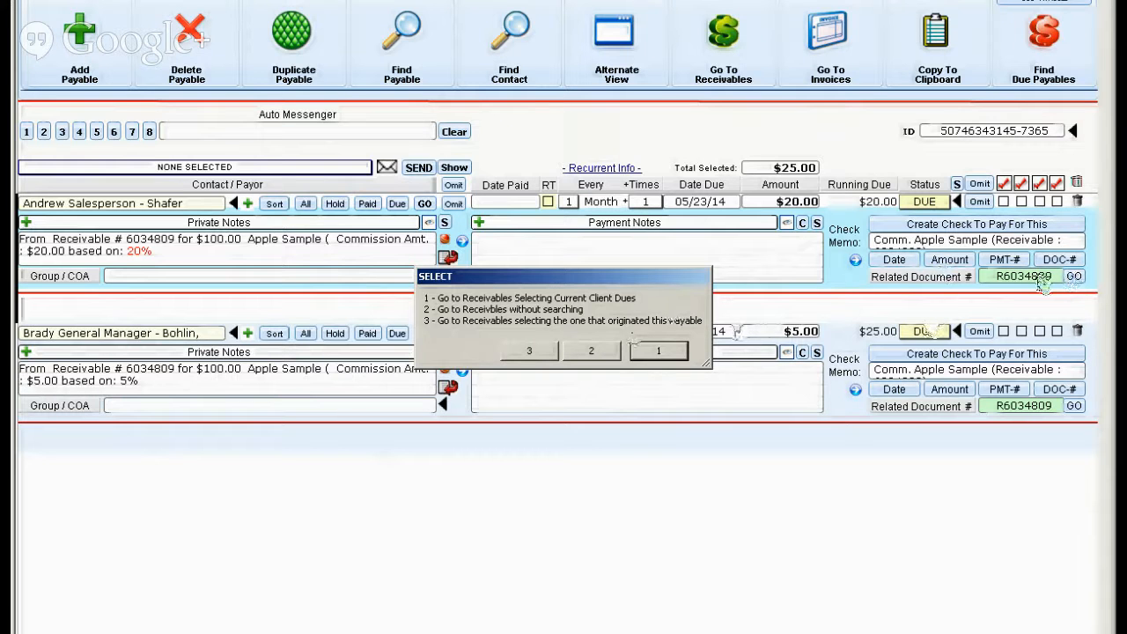
click(591, 351)
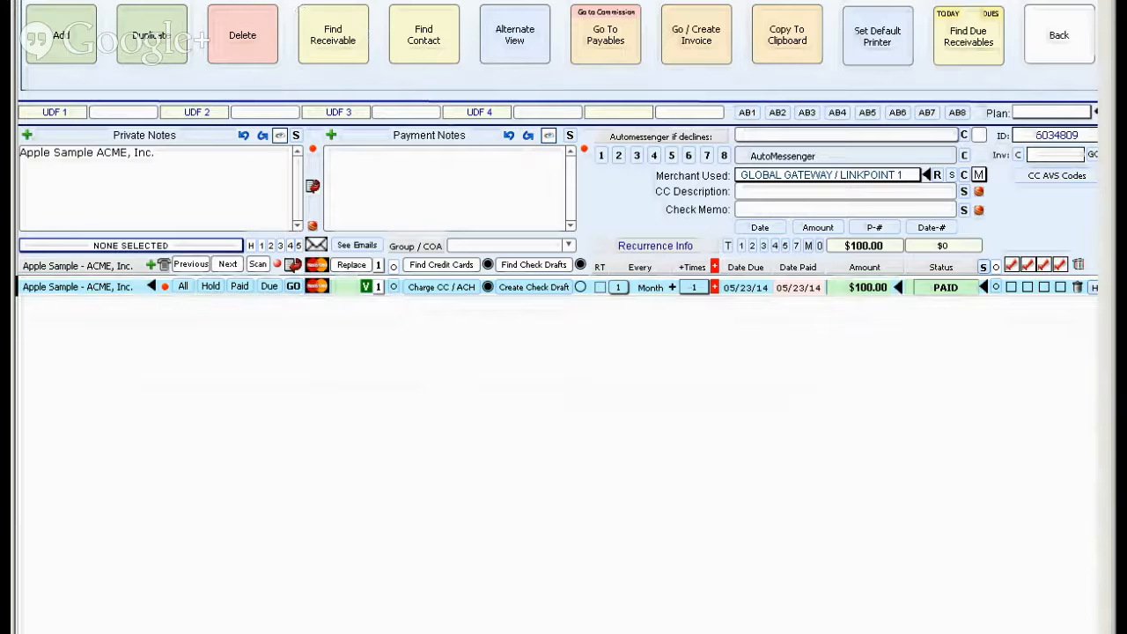
Examine the ACME, Inc. receivable's commission settings and the client's referral levels, and return to the payment plan settings.
click(299, 4)
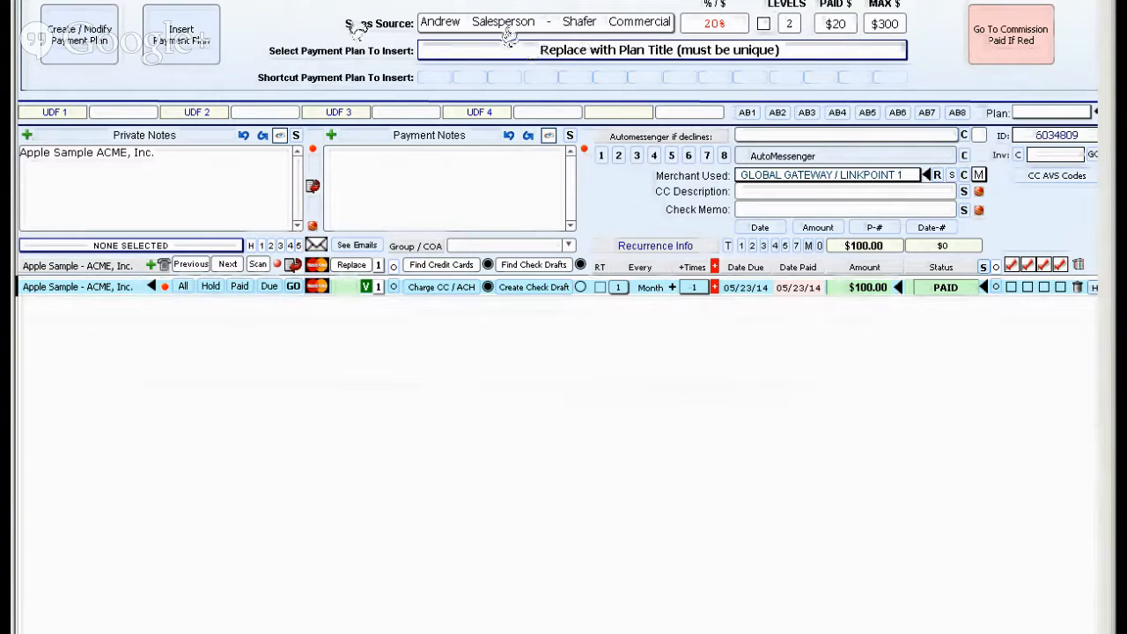
click(396, 1)
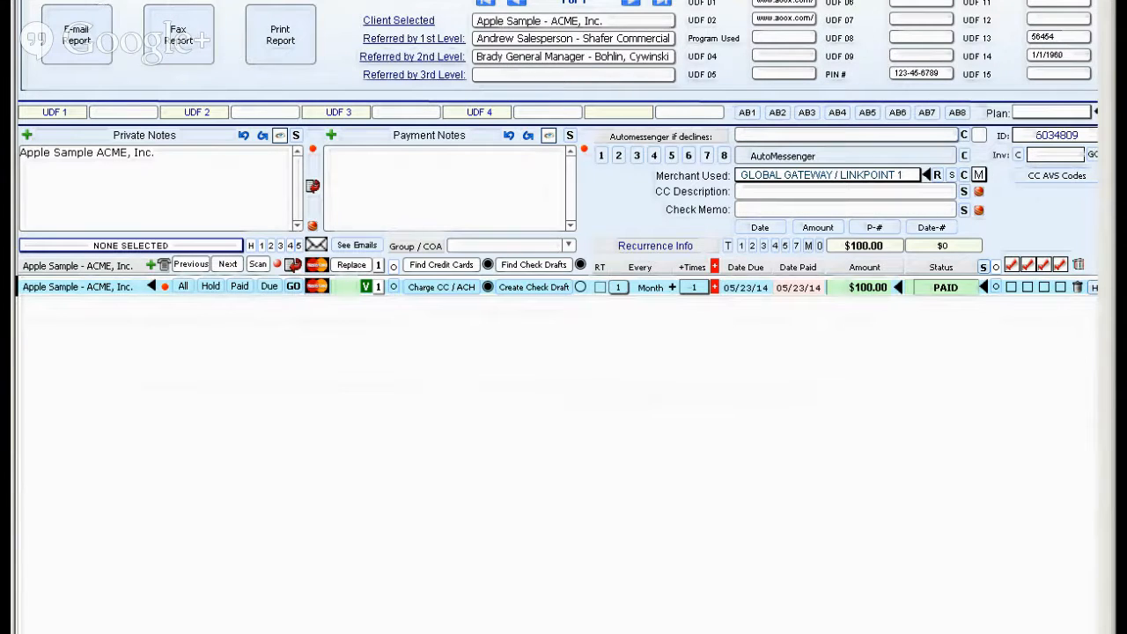
click(264, 2)
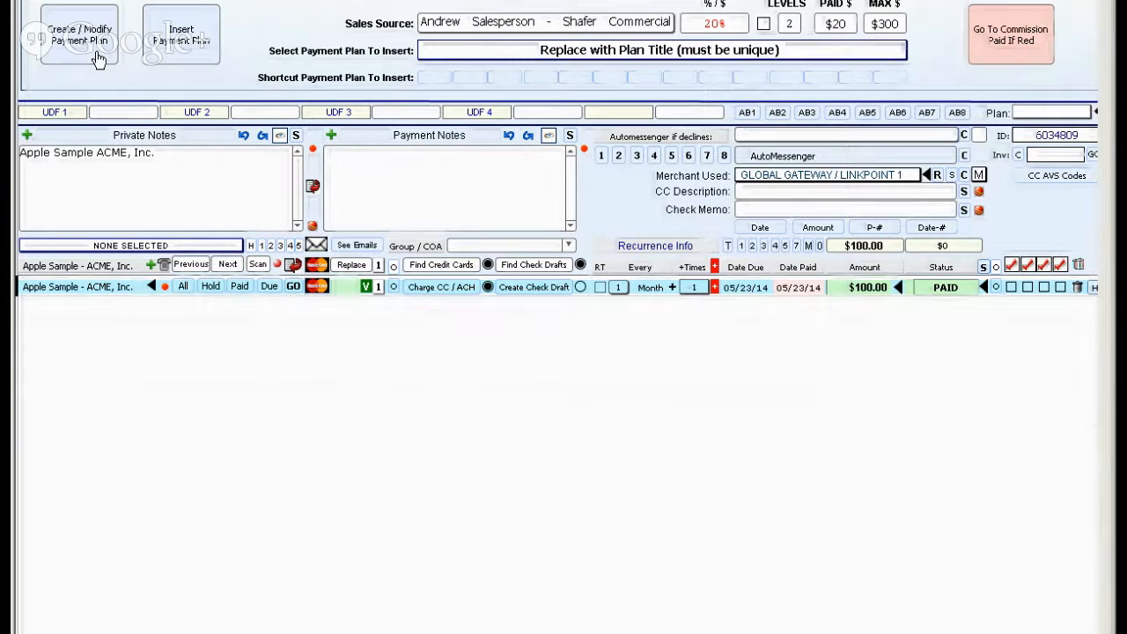
Open the payment plans for modification and name the existing plan Credit Repair Plan A.
click(98, 58)
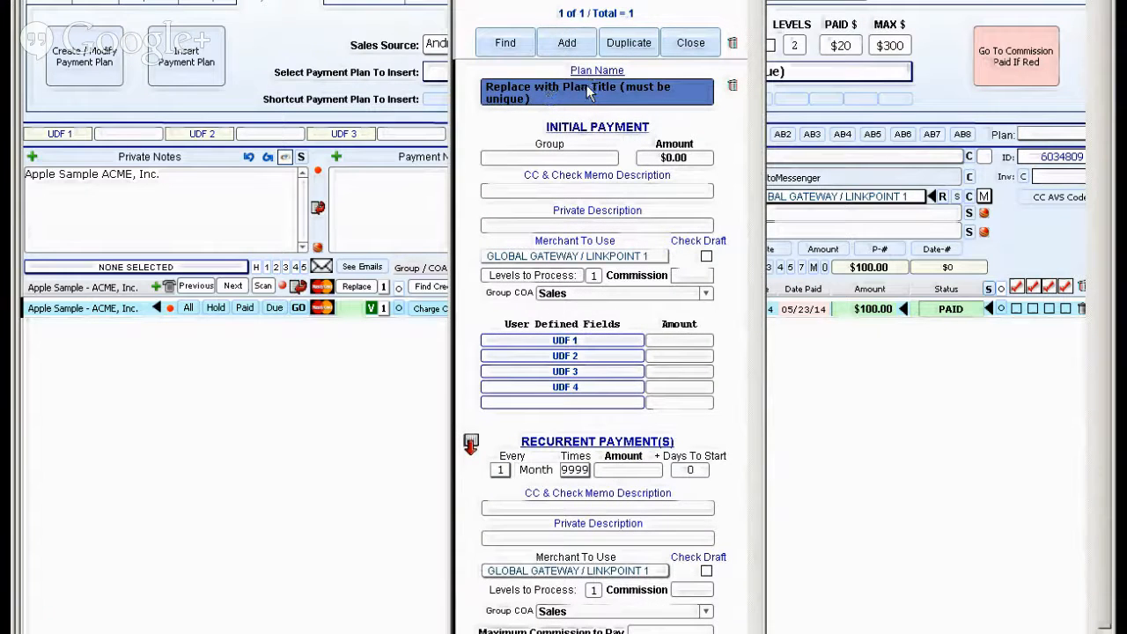
text(Credit Repl)
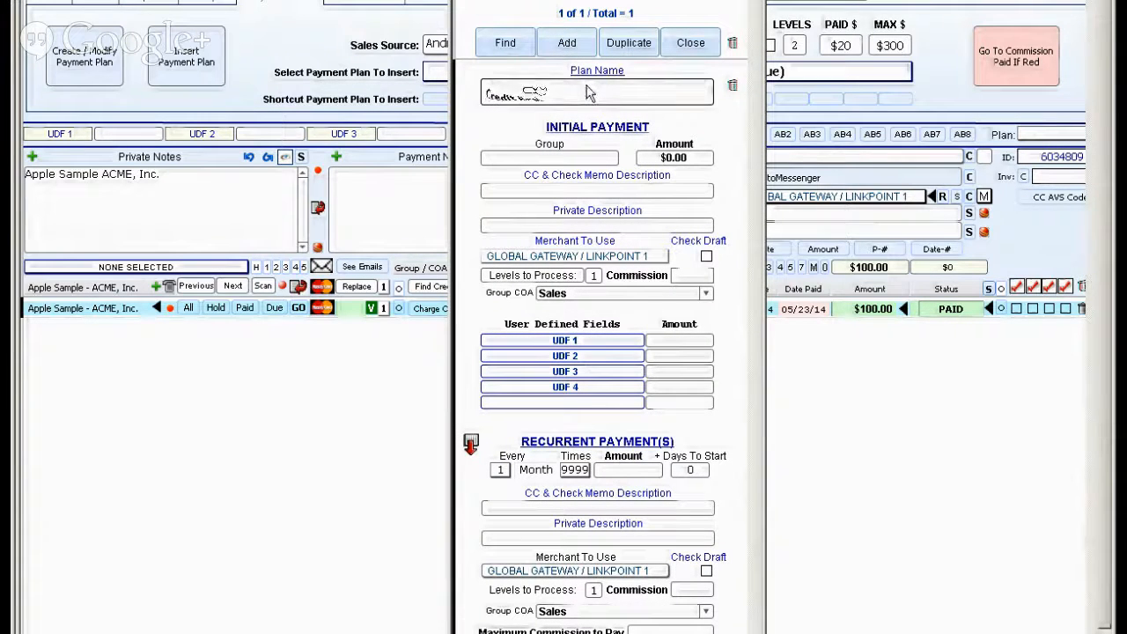
key(BackSpace)
text(air)
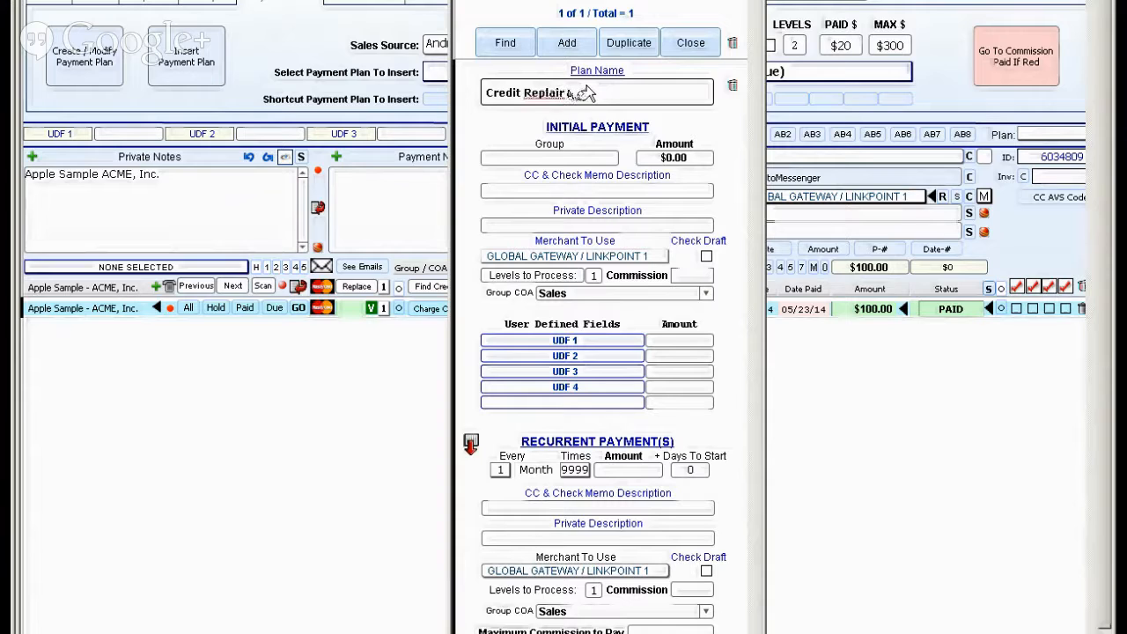
text( Pl)
key(BackSpace)
key(BackSpace)
key(BackSpace)
text(air)
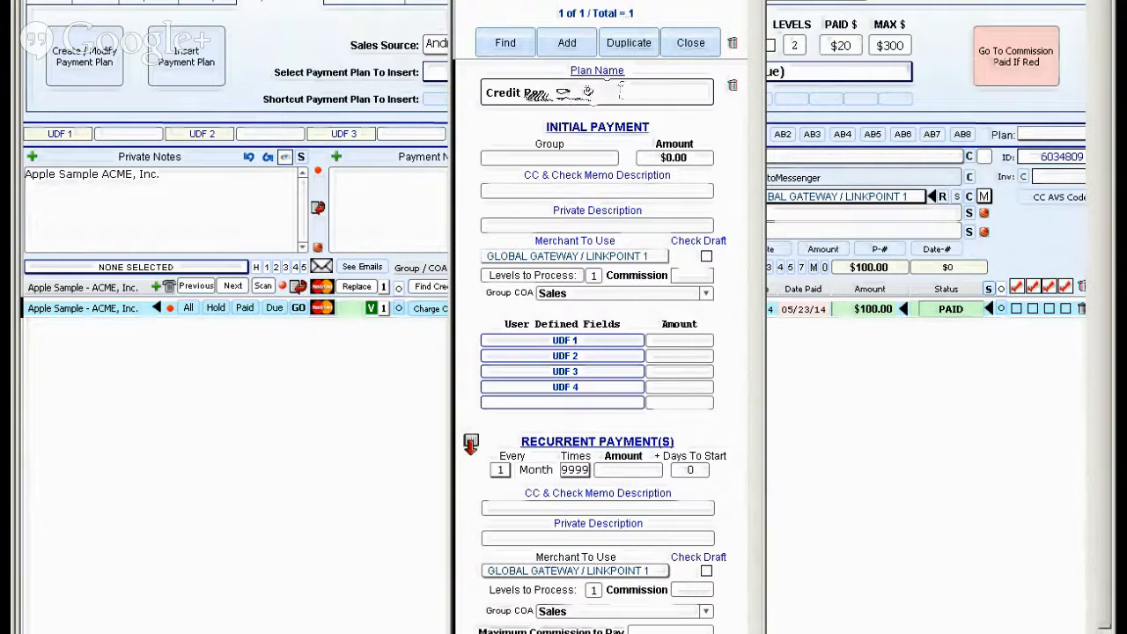
Set the initial payment's group to Credit repair and its amount to $299.97.
click(555, 162)
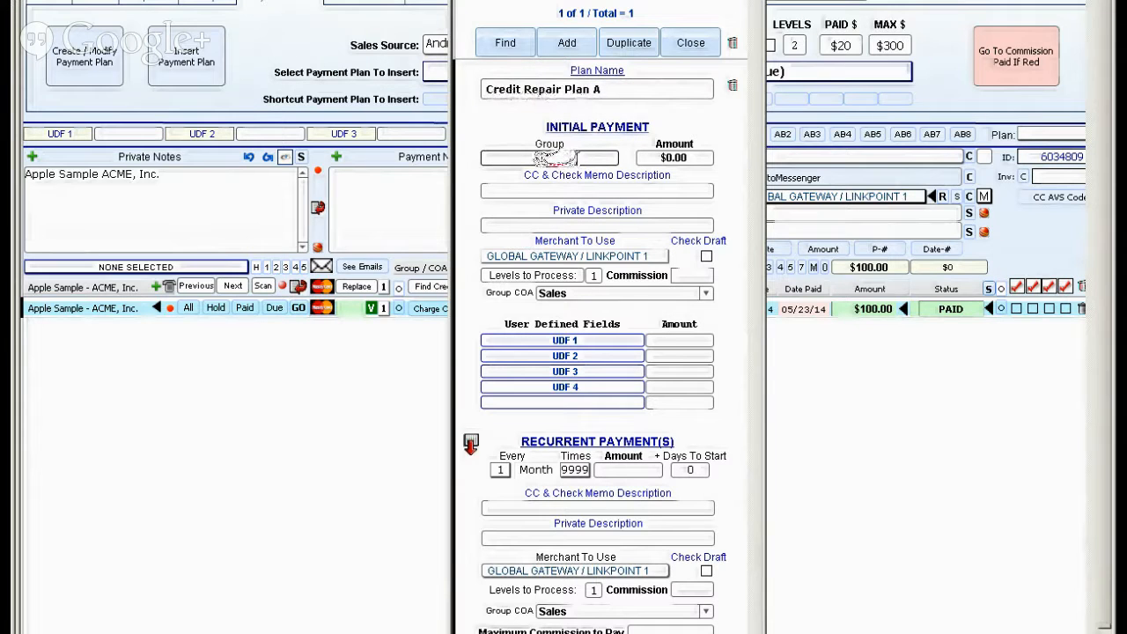
text(Credit re)
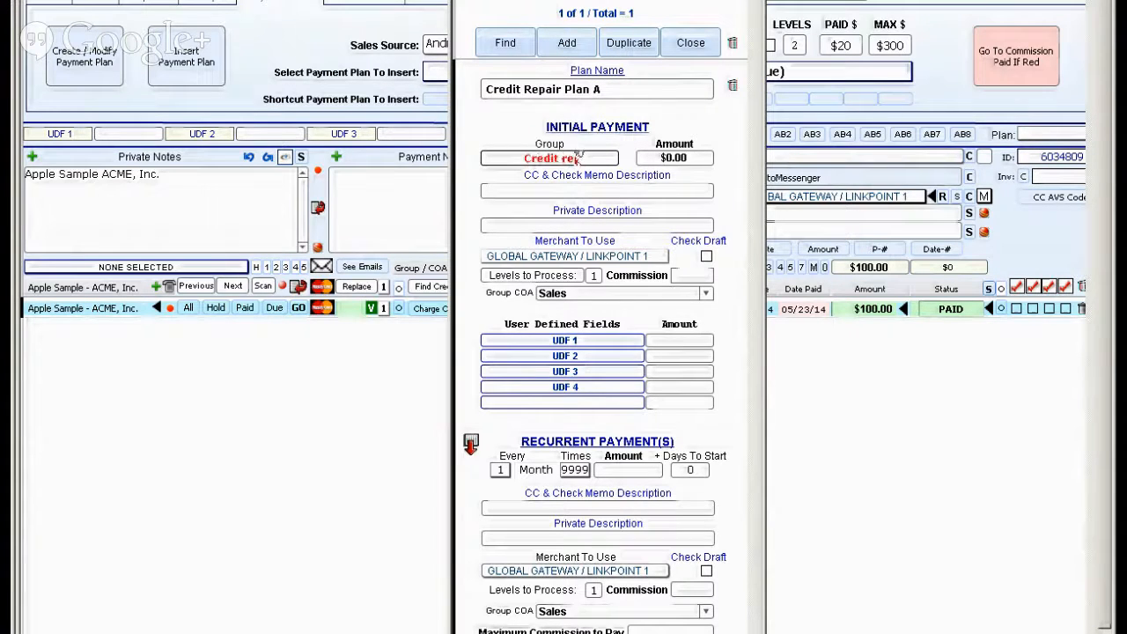
text(pair)
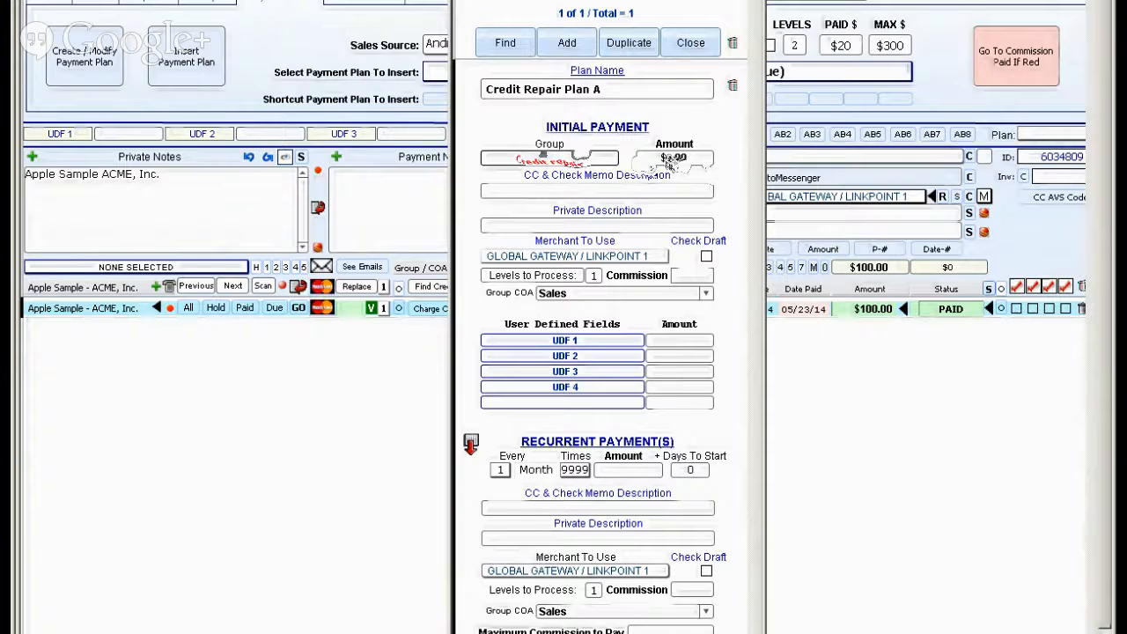
click(673, 159)
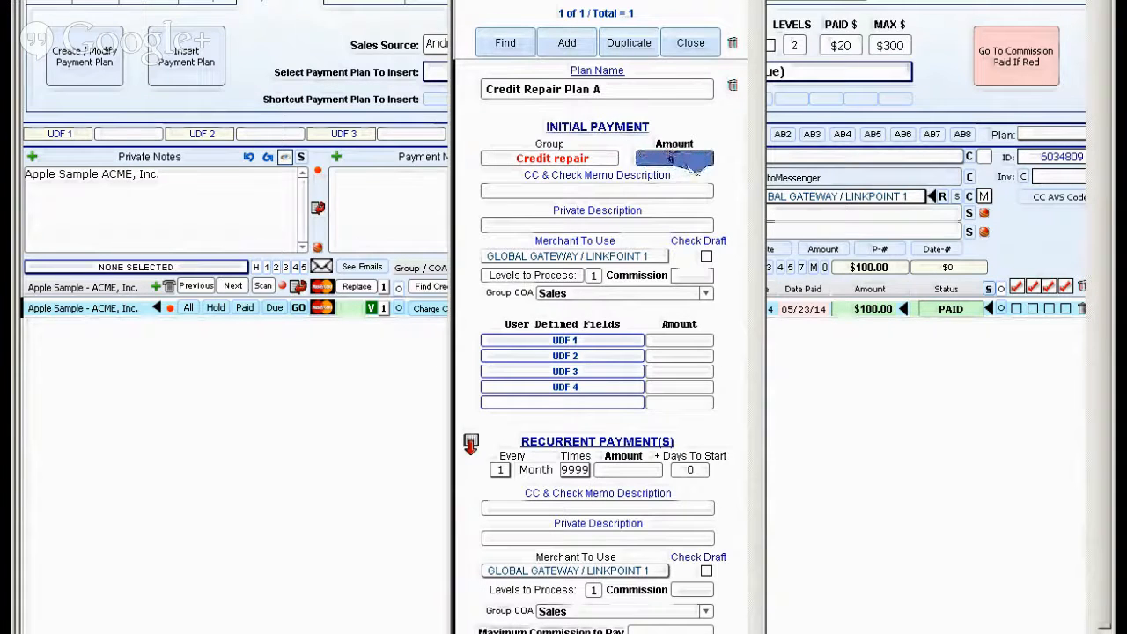
text(100)
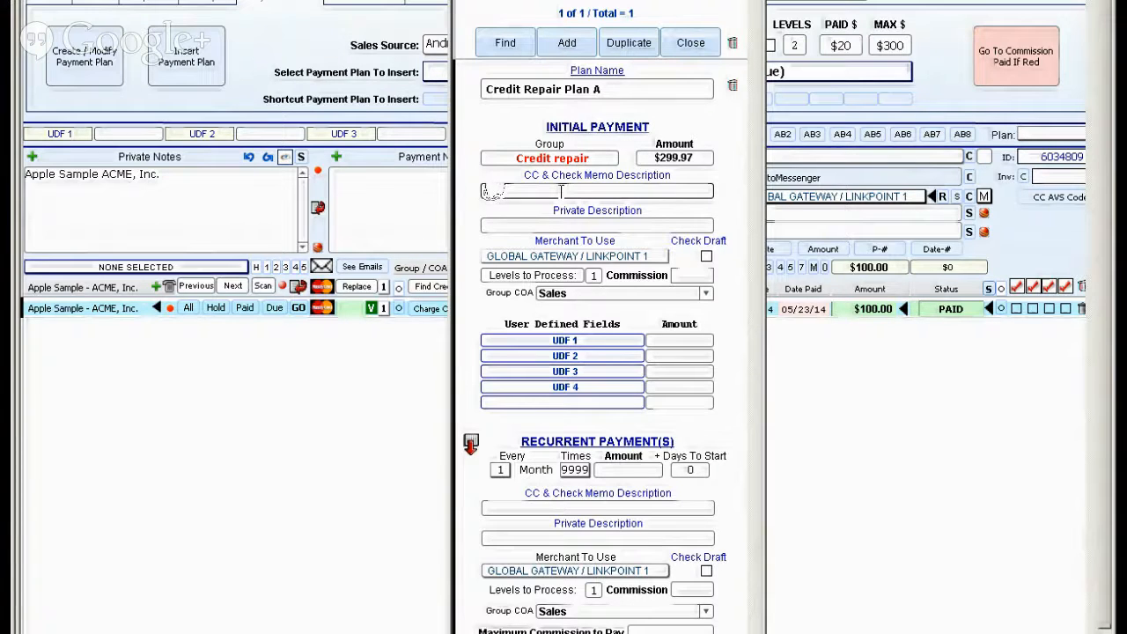
Give the initial payment the memo description Financial Consultation, the private description Setup Fee, and the merchant AUTHORIZE.NET 1.
text(Financial)
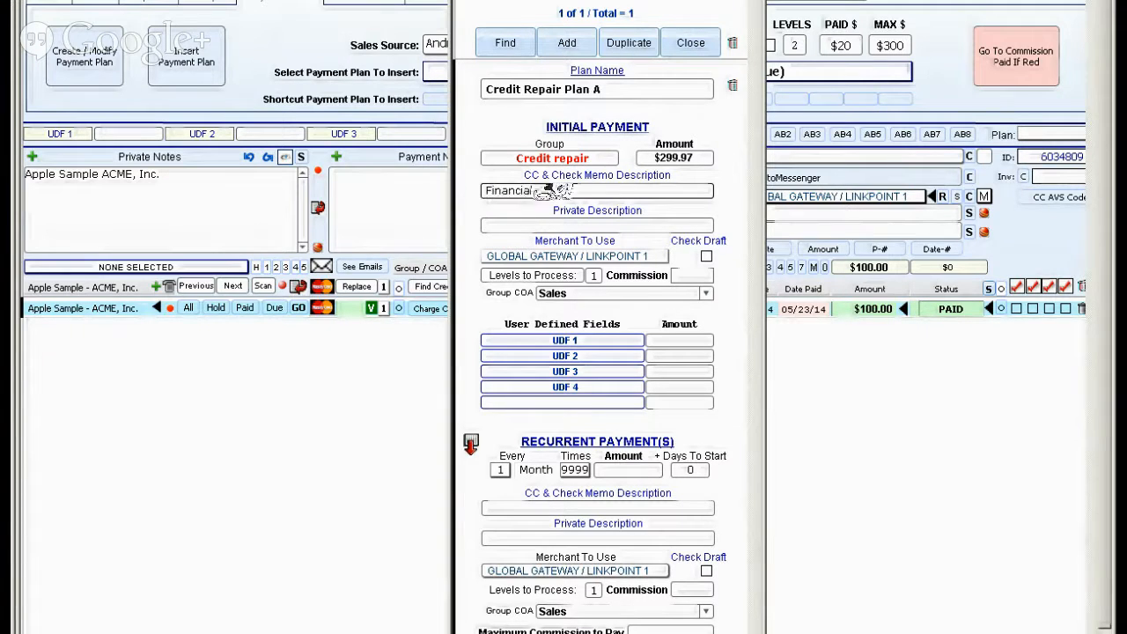
text( Consulting)
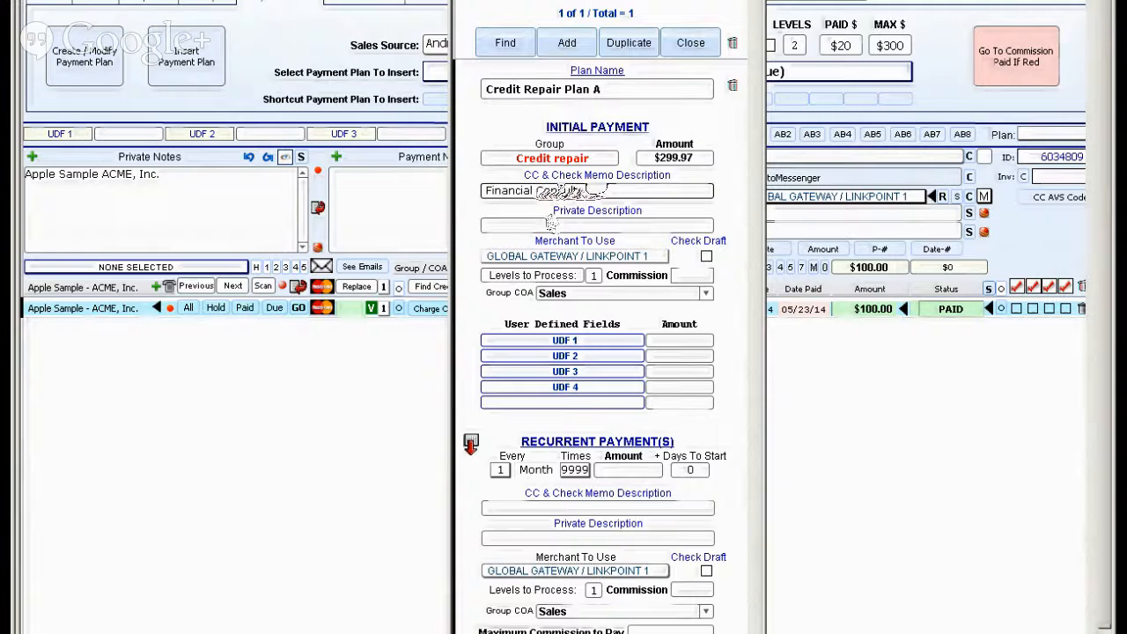
text(ation)
click(523, 227)
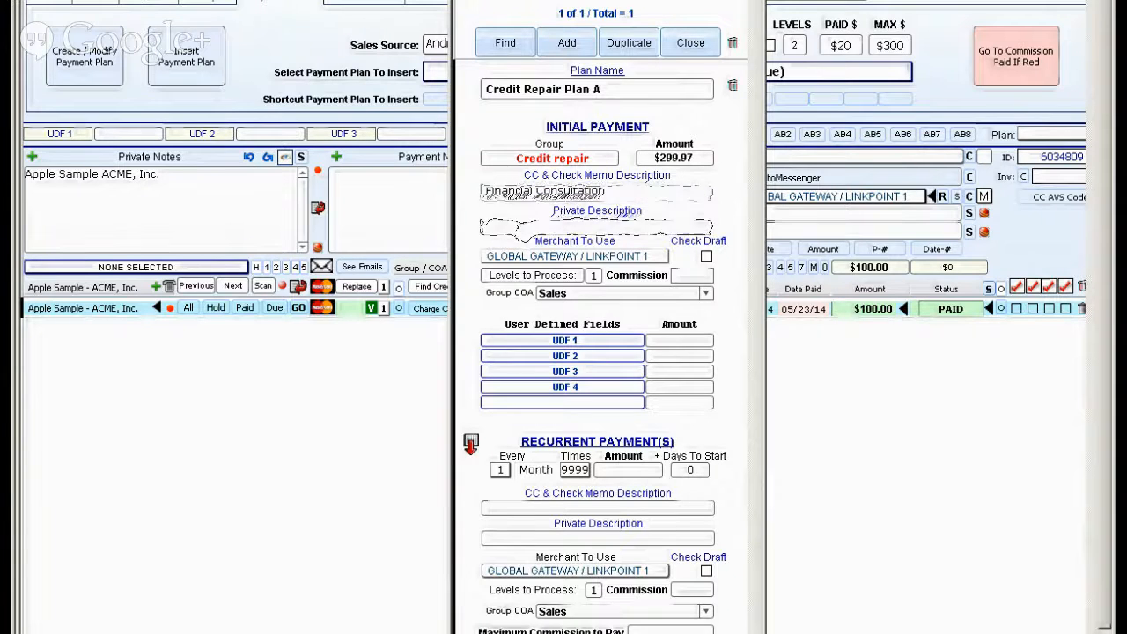
text(Setup Fee)
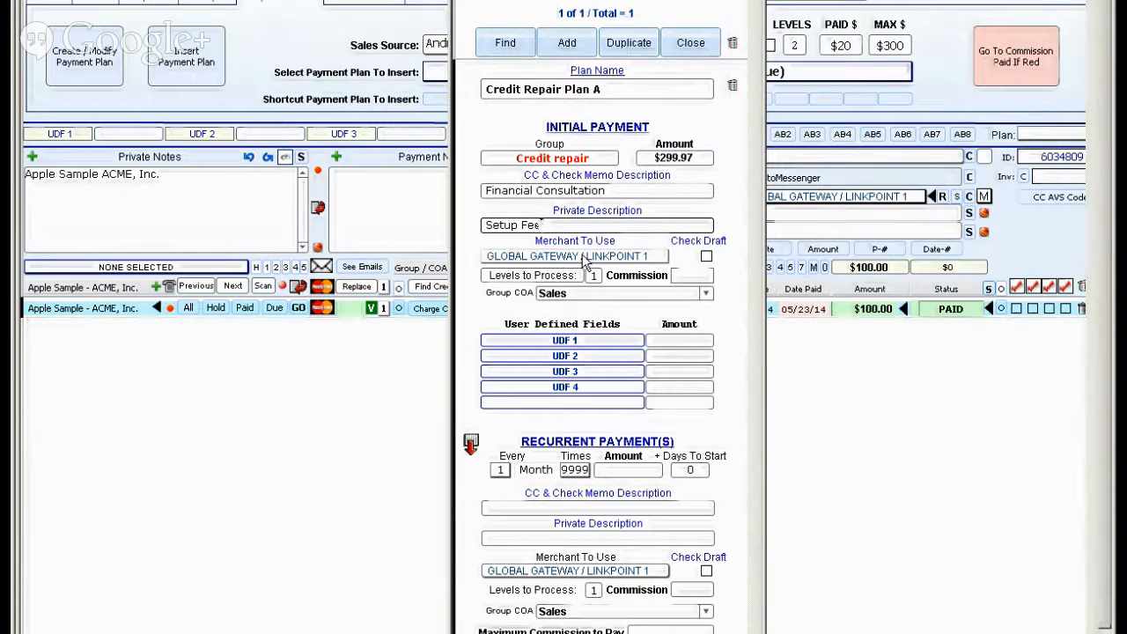
click(583, 257)
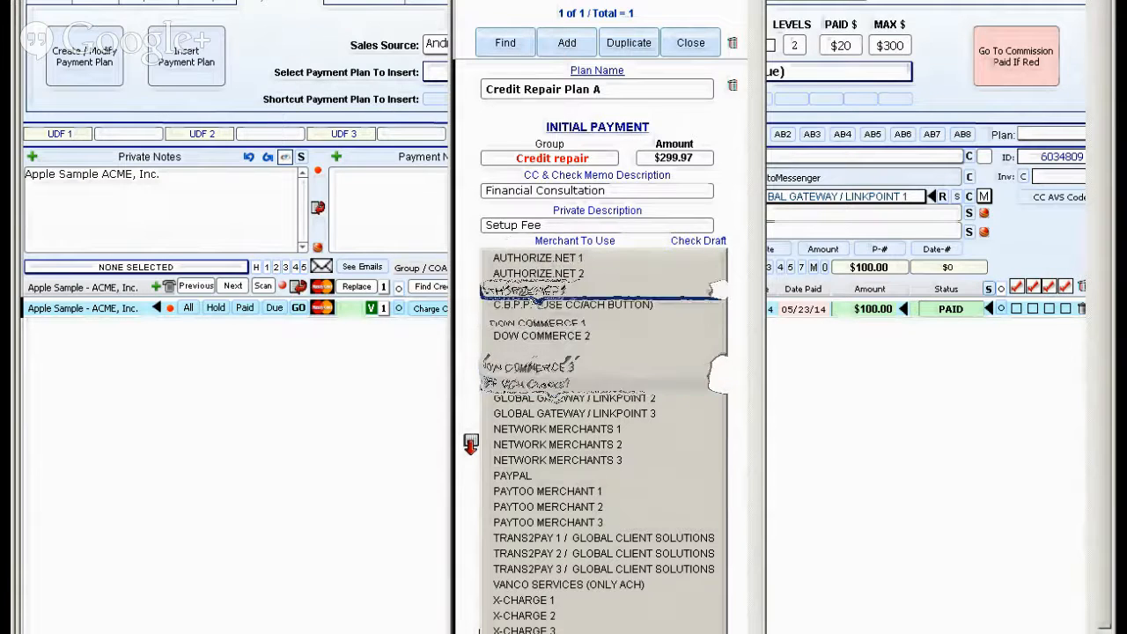
click(538, 261)
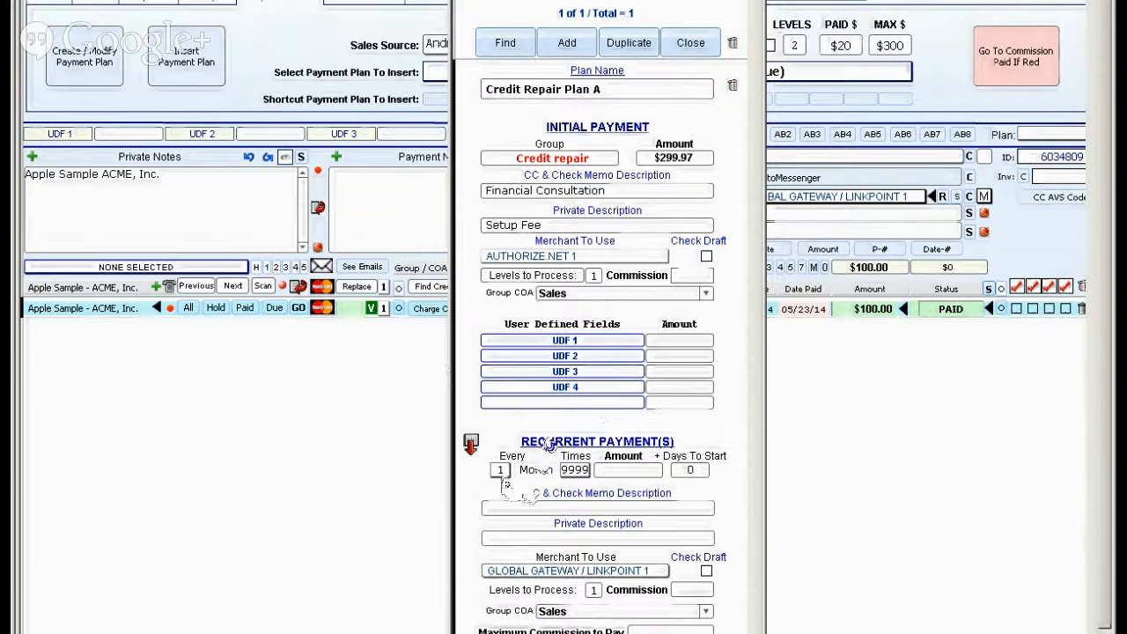
Set the monthly recurrent payment to repeat 12 times with an amount of $79.00.
click(574, 470)
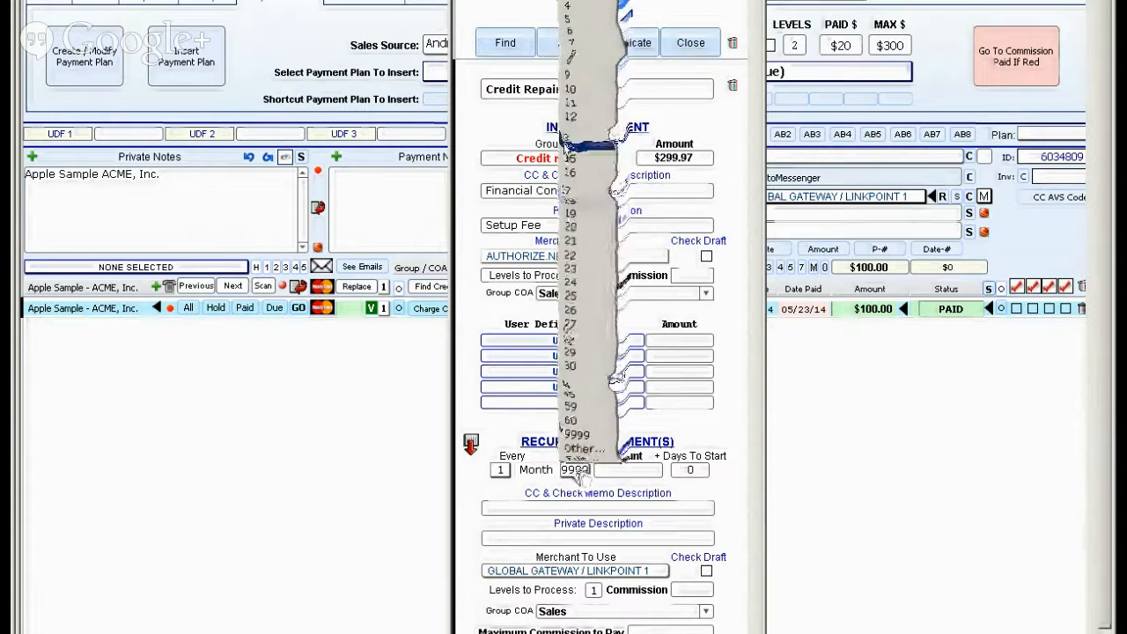
click(644, 422)
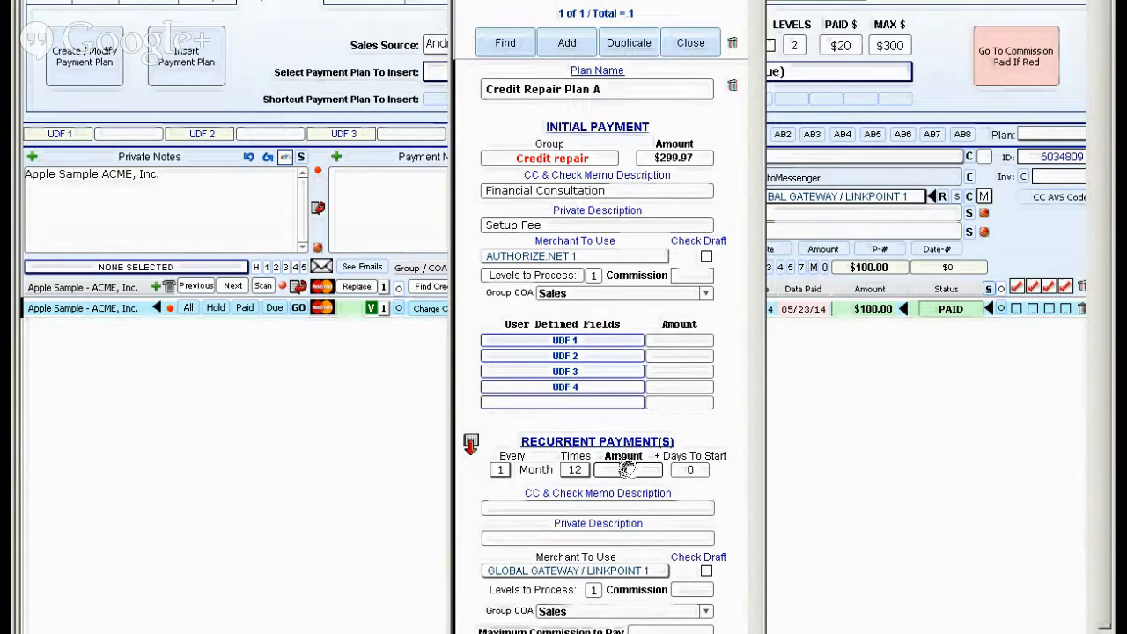
click(627, 470)
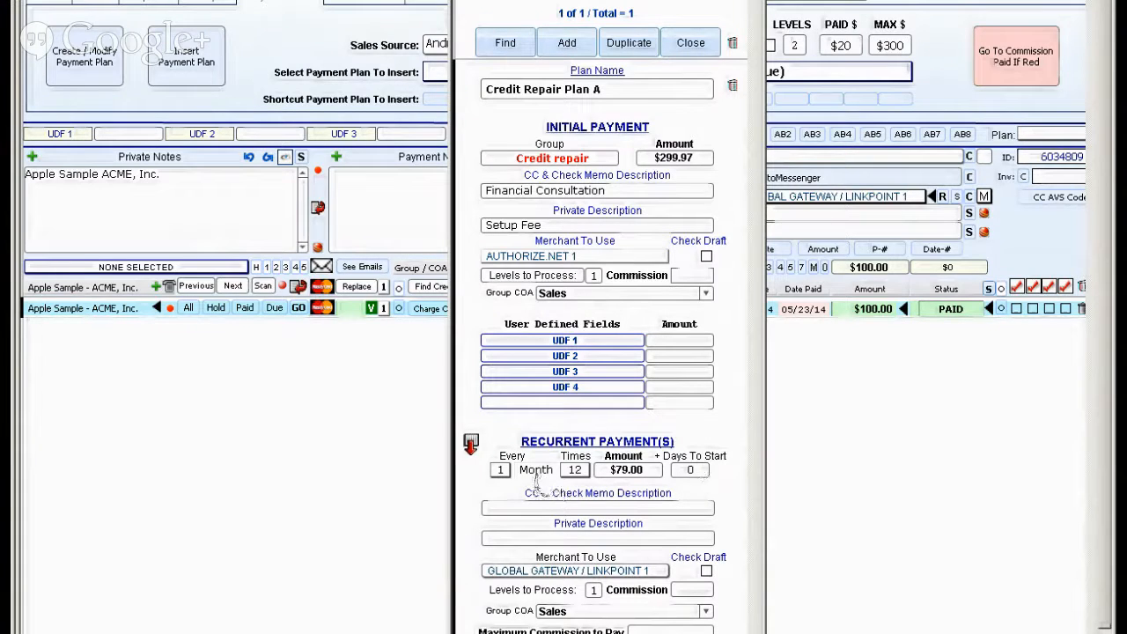
Enter Credit Repair Services as both the memo description and the private description of the recurrent payment.
click(543, 506)
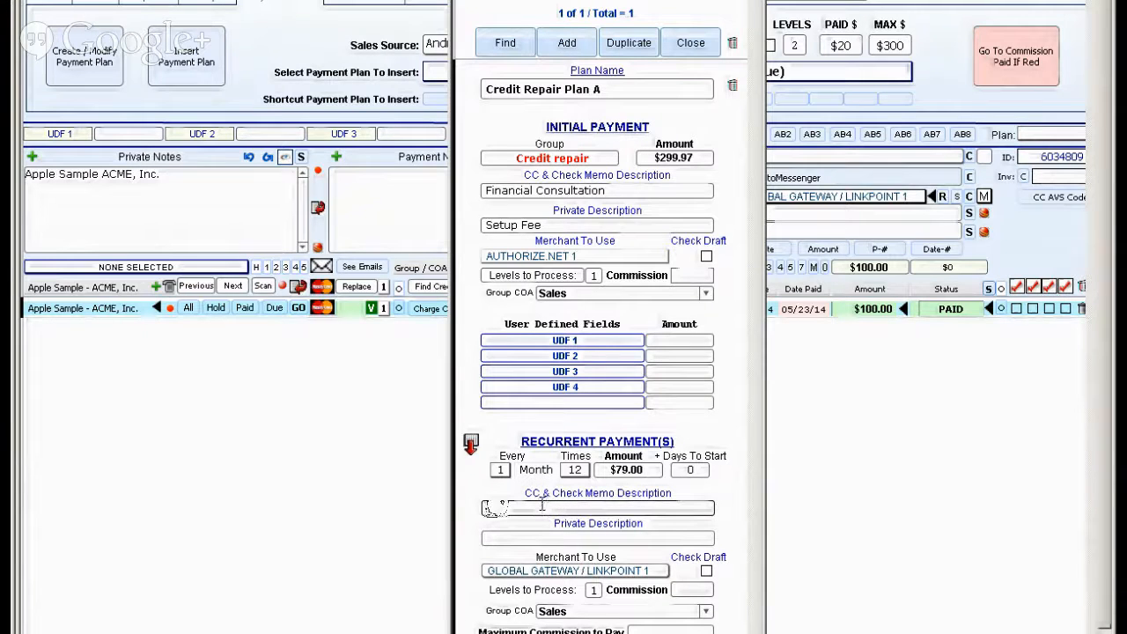
text(Credit Repair)
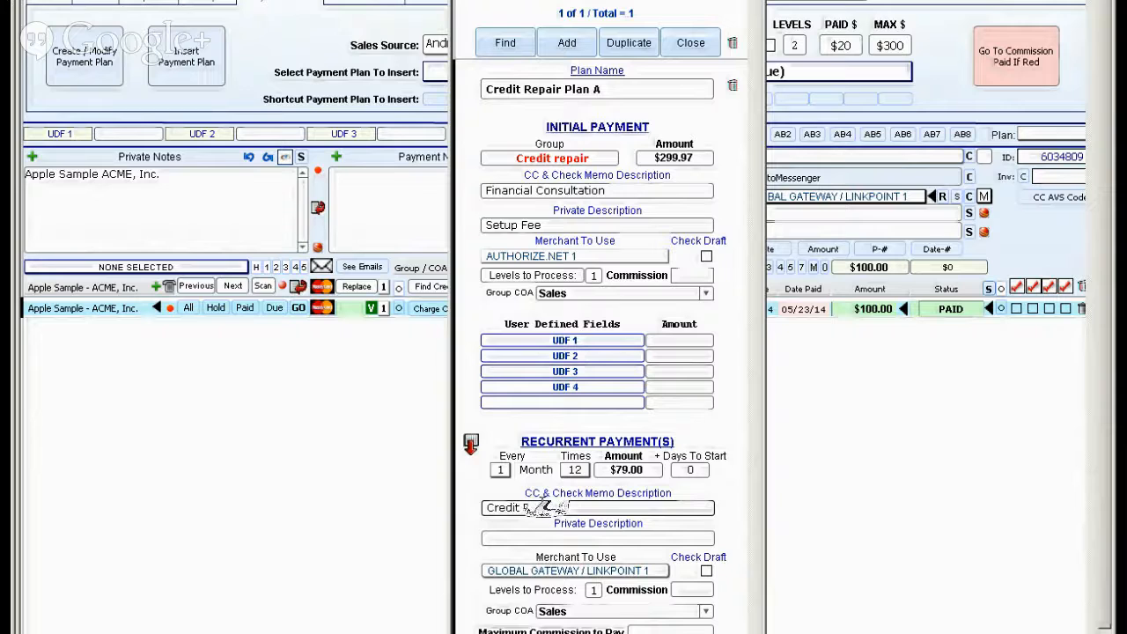
text( Services)
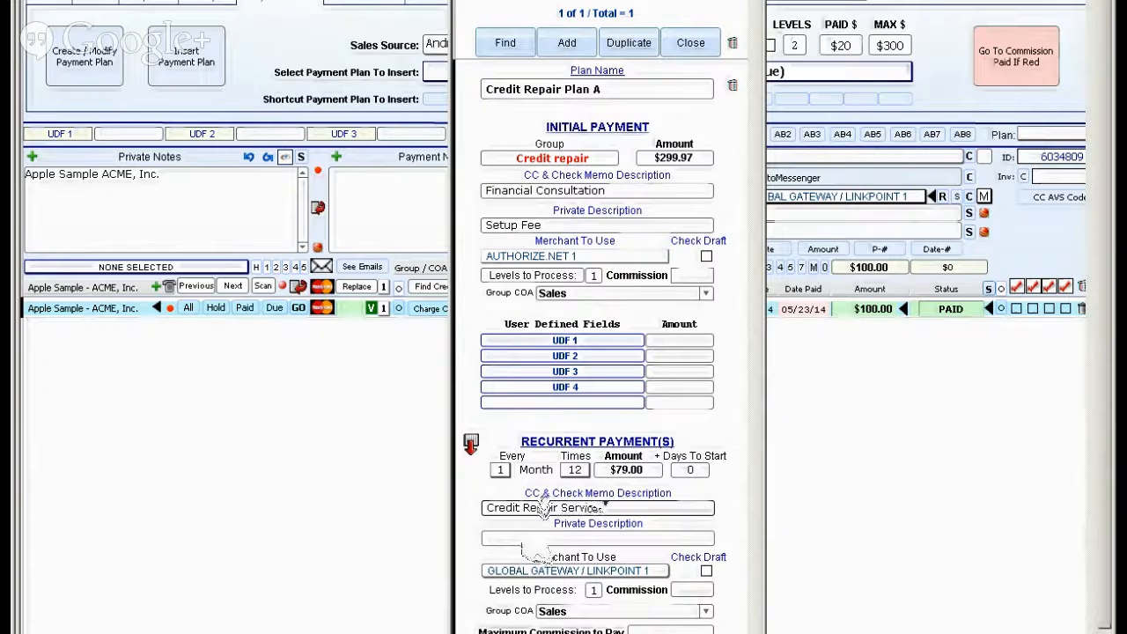
click(528, 543)
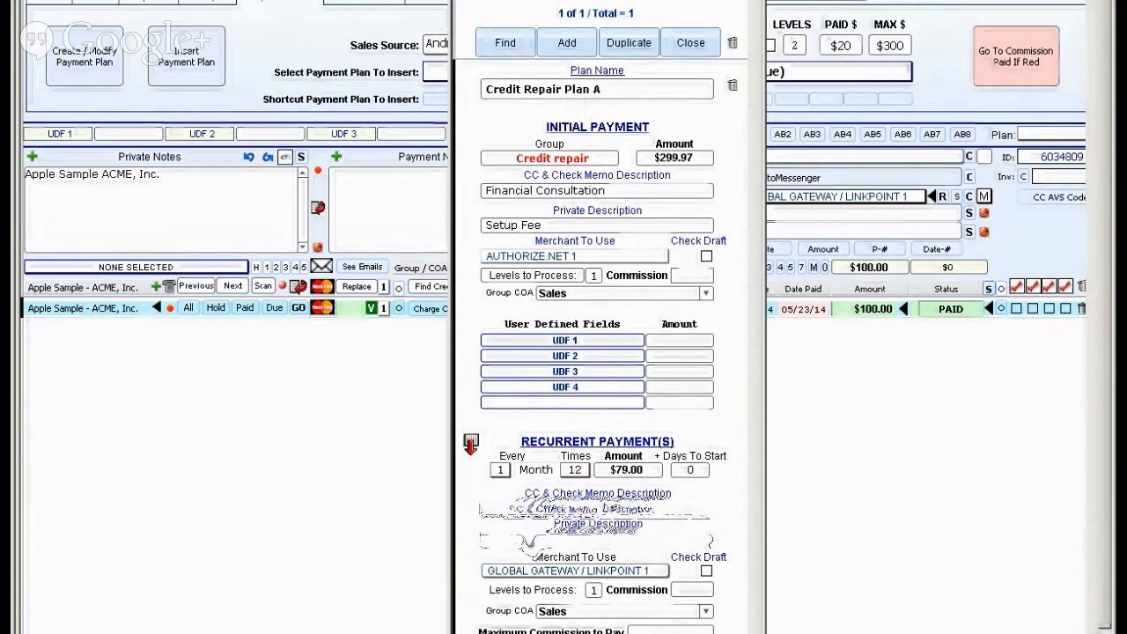
text(Credit Repair Services)
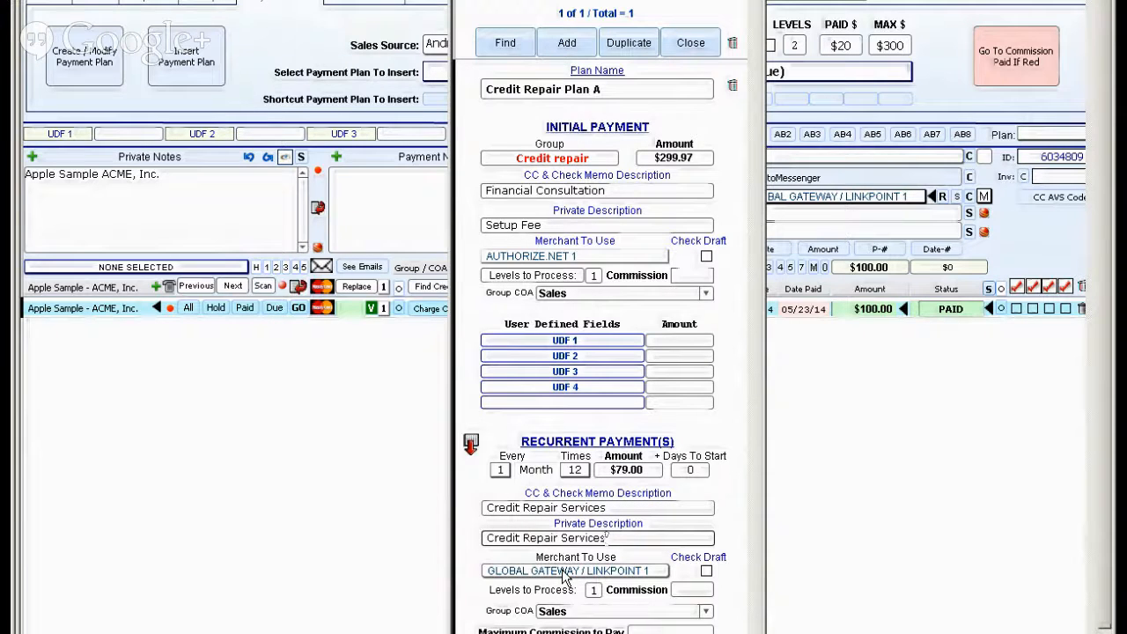
Set the merchant to GBP (ACH Checks) for the initial payment and to AUTHORIZE.NET 1 for the recurrent payment.
click(537, 260)
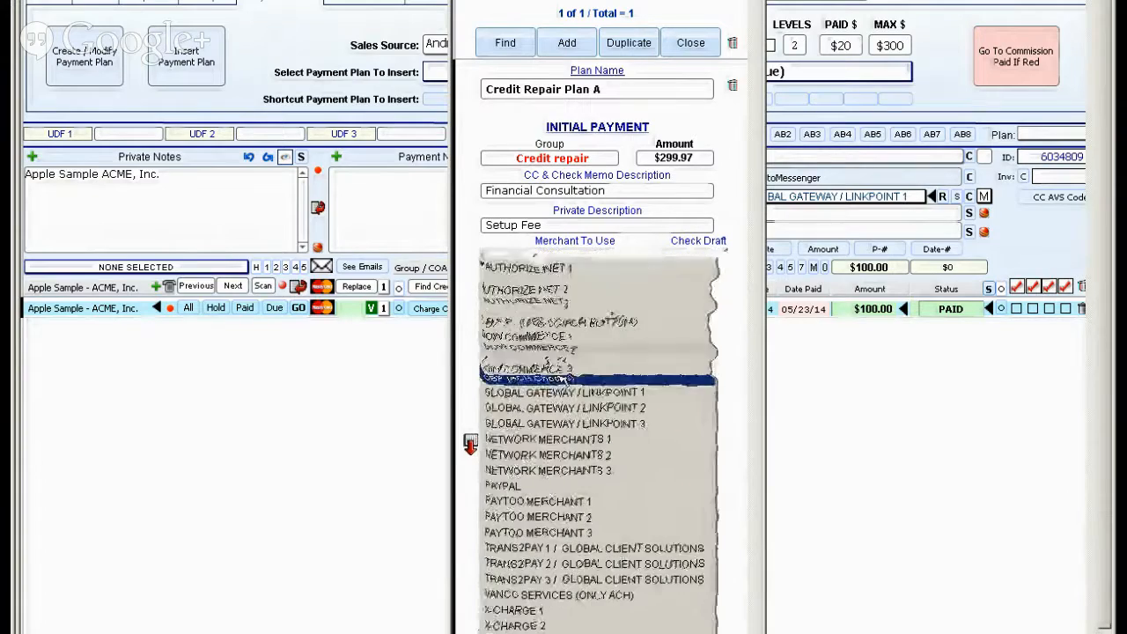
click(551, 380)
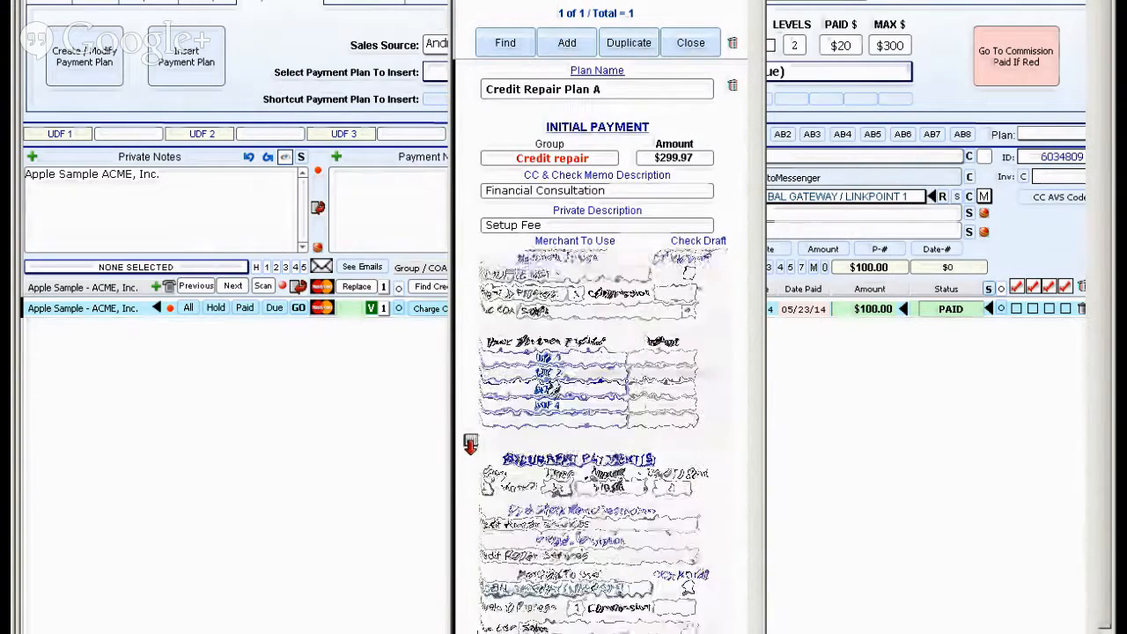
click(564, 573)
click(551, 349)
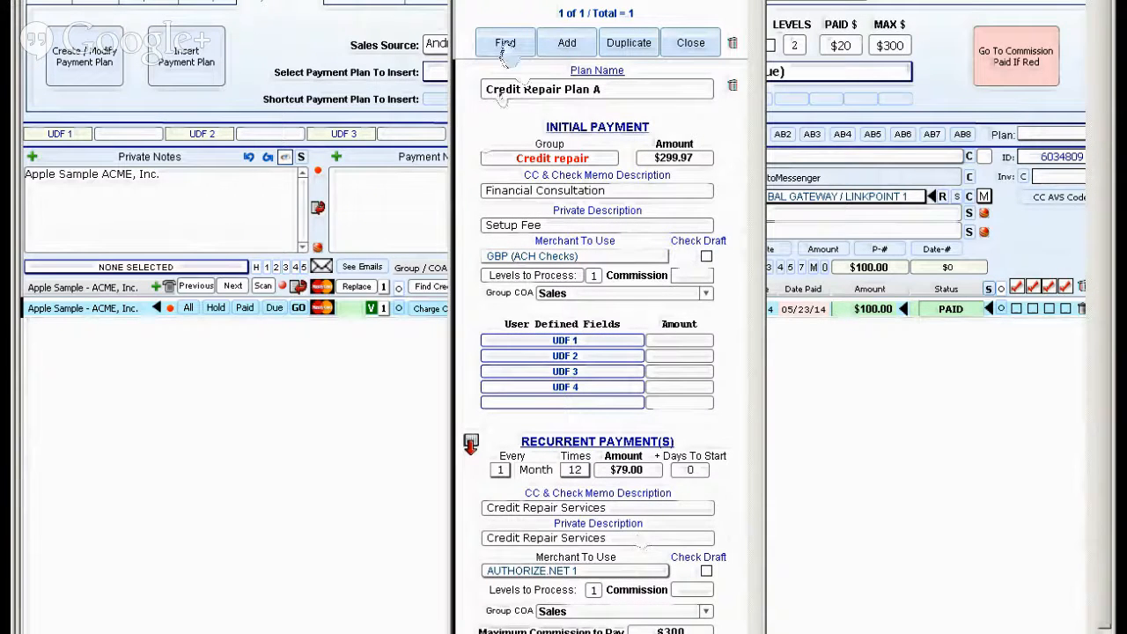
Add a second payment plan named Credit Repair Plan B and set its initial payment amount to $99.97.
click(566, 42)
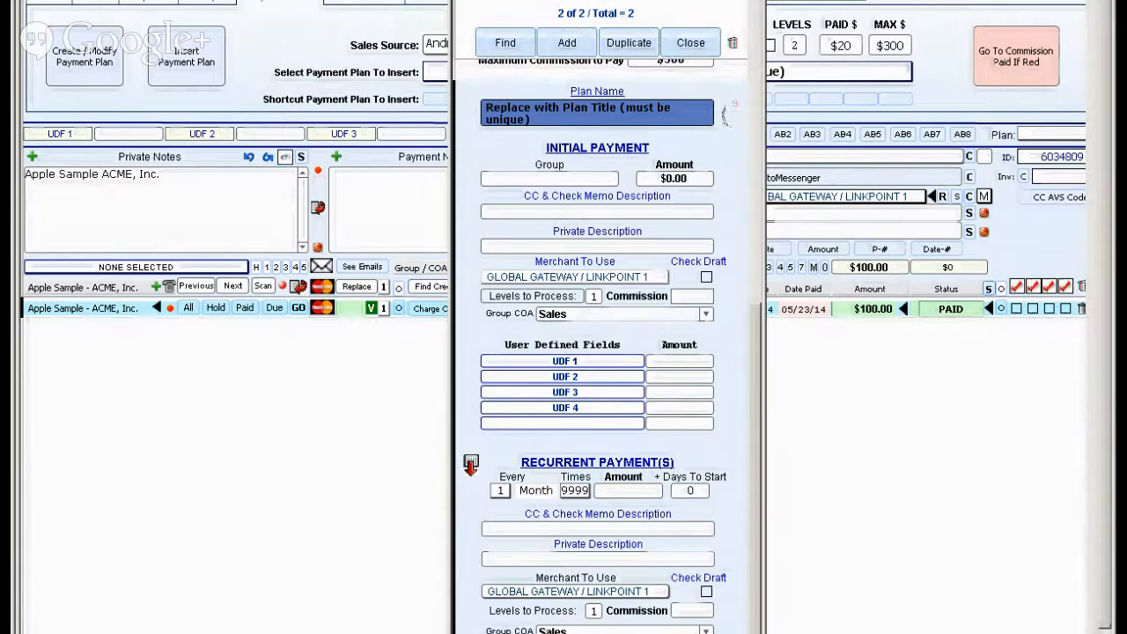
click(606, 359)
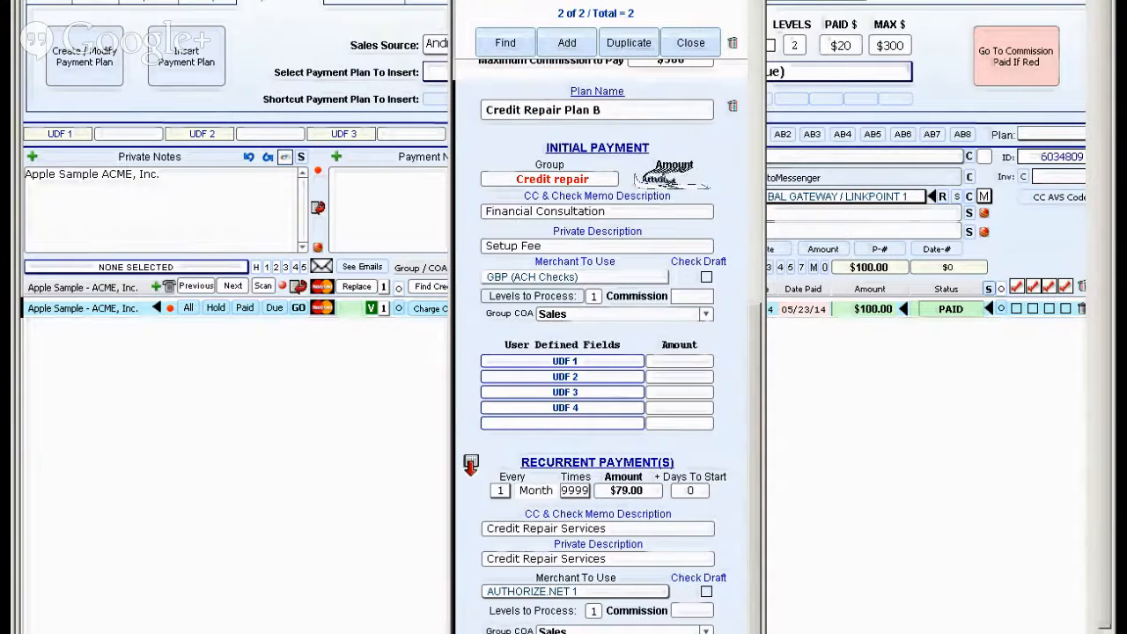
click(678, 176)
text(99.99)
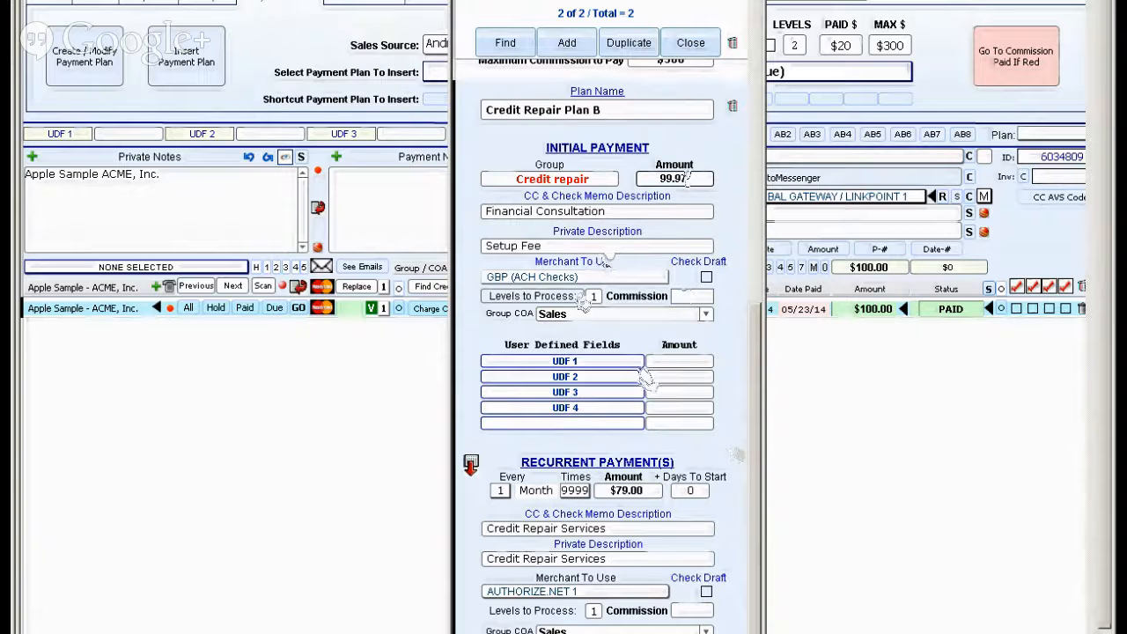
click(745, 437)
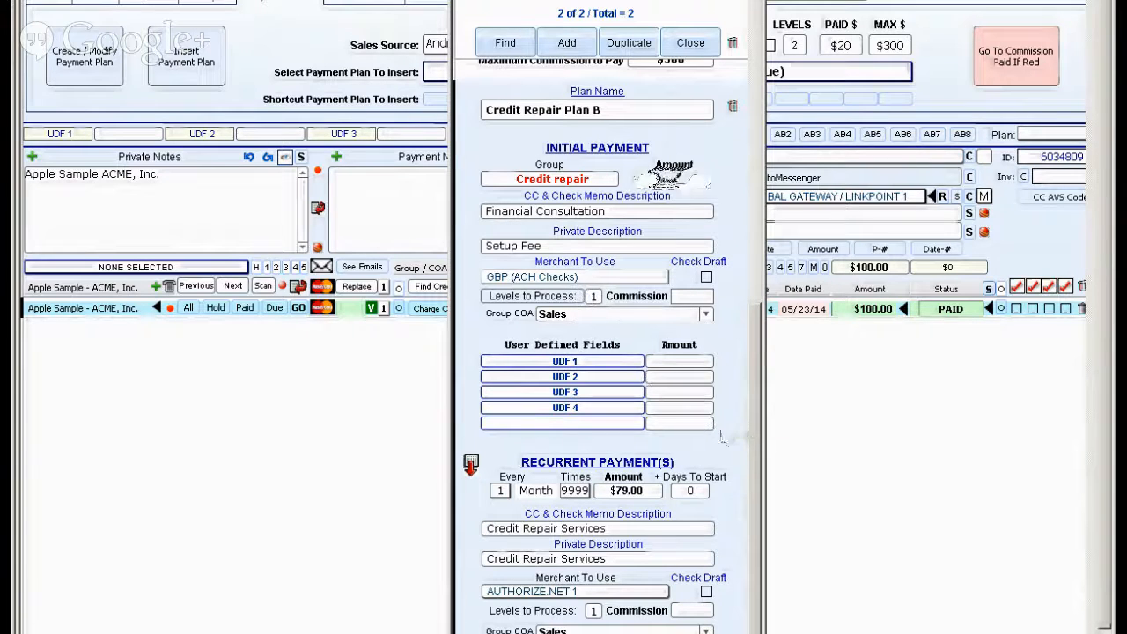
Set Credit Repair Plan B's monthly recurrent payment to repeat 24 times and close the payment plan editor.
click(570, 491)
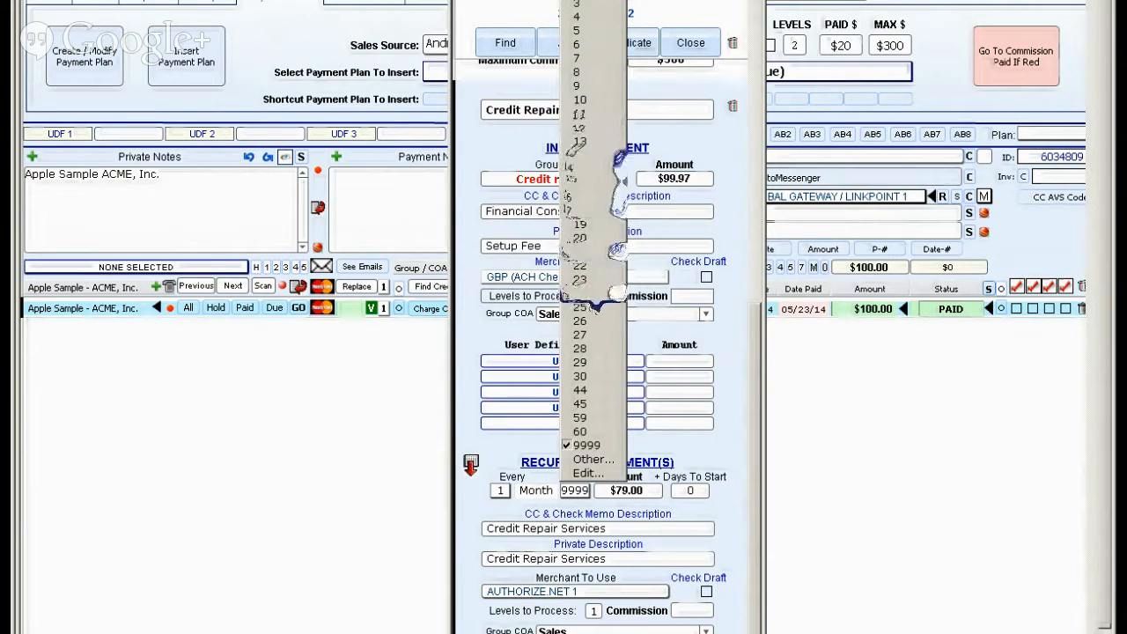
click(604, 304)
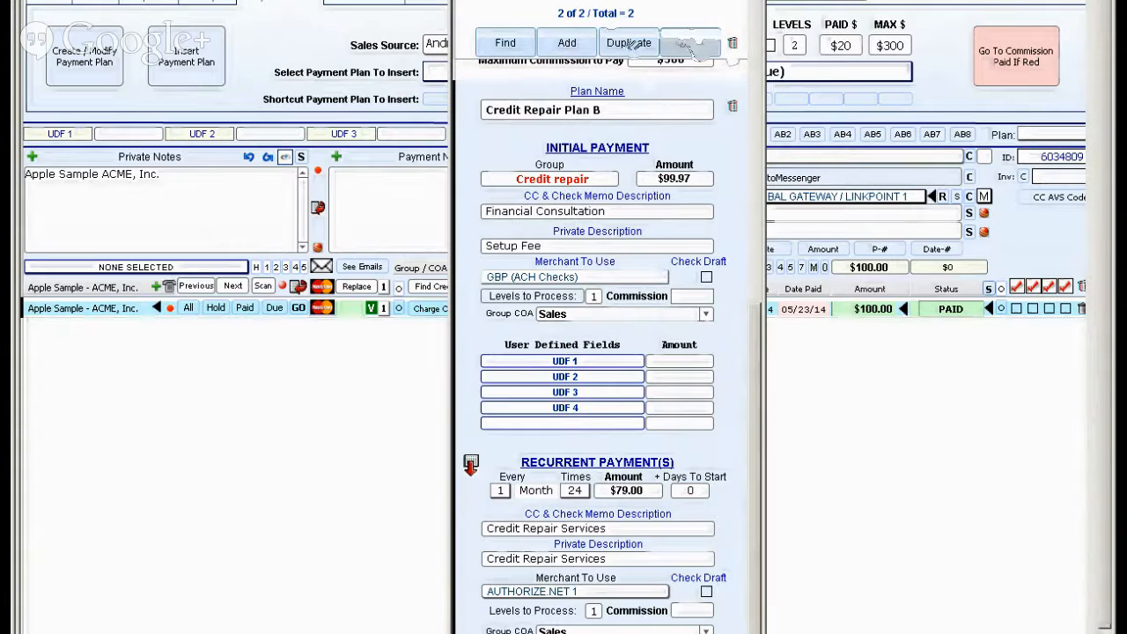
click(687, 44)
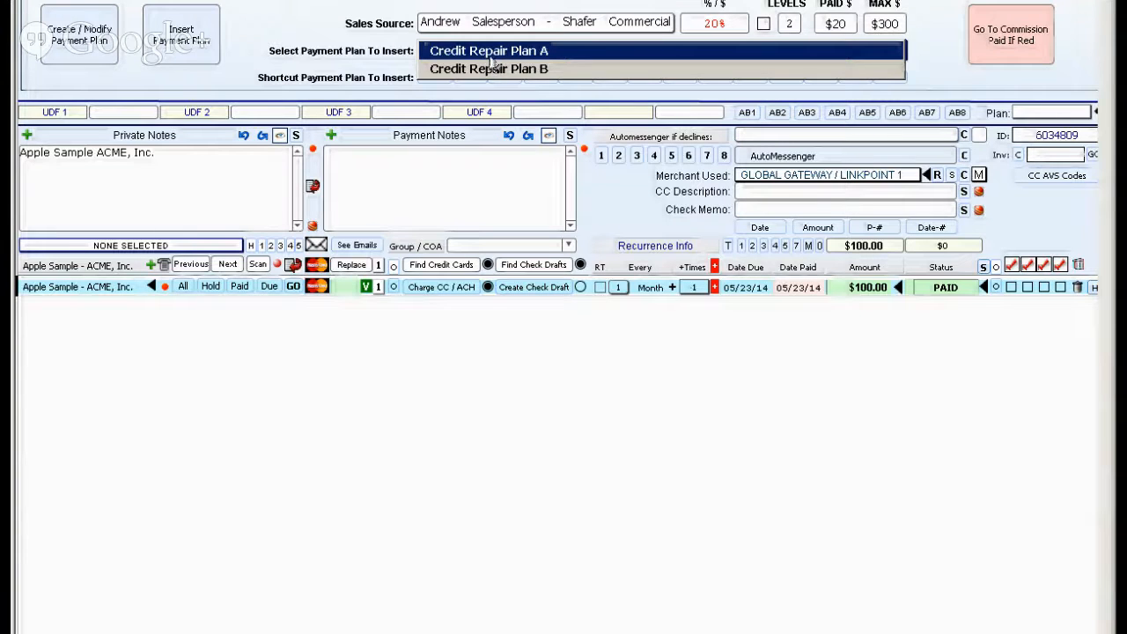
Rename the two payment plans Plan A Credit Repair and Plan B Credit Repair, so the plan letter comes first.
click(490, 53)
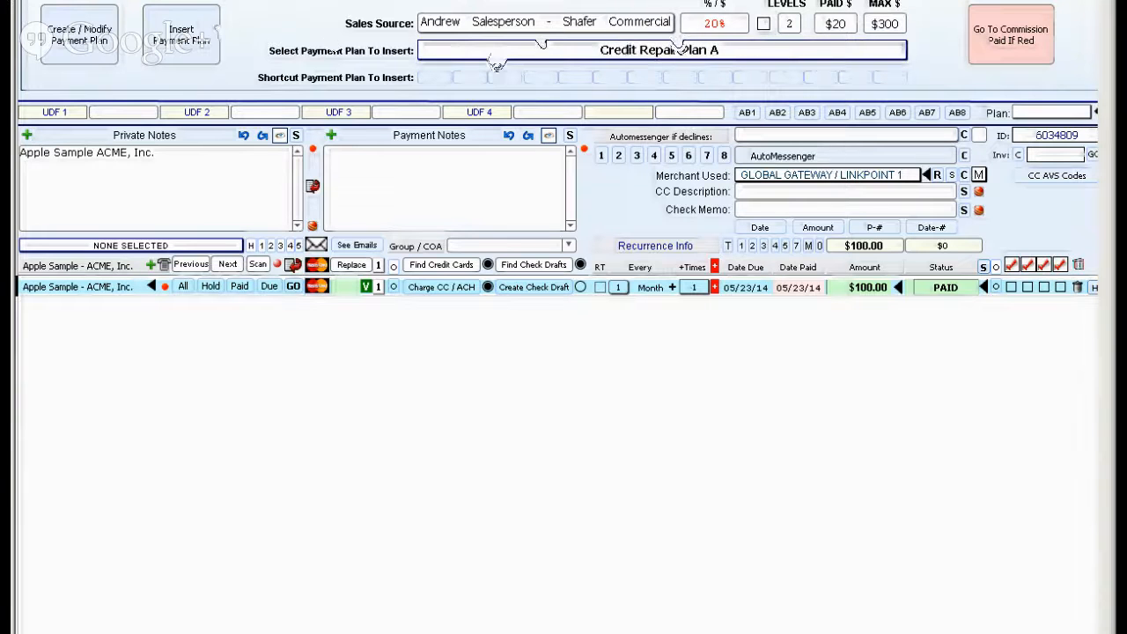
click(86, 46)
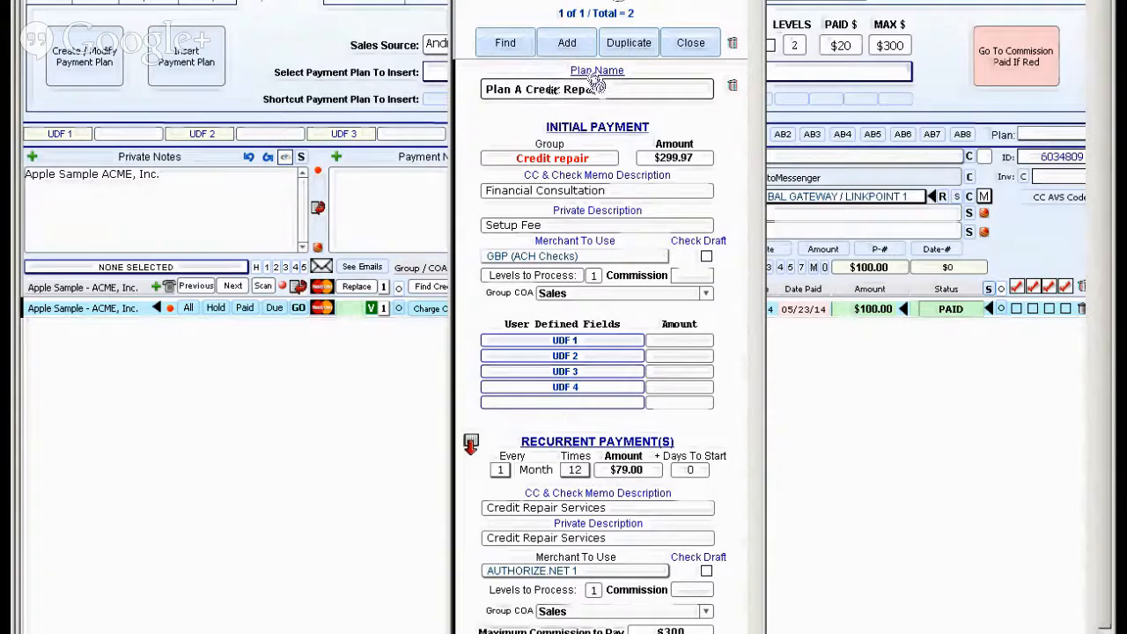
click(614, 9)
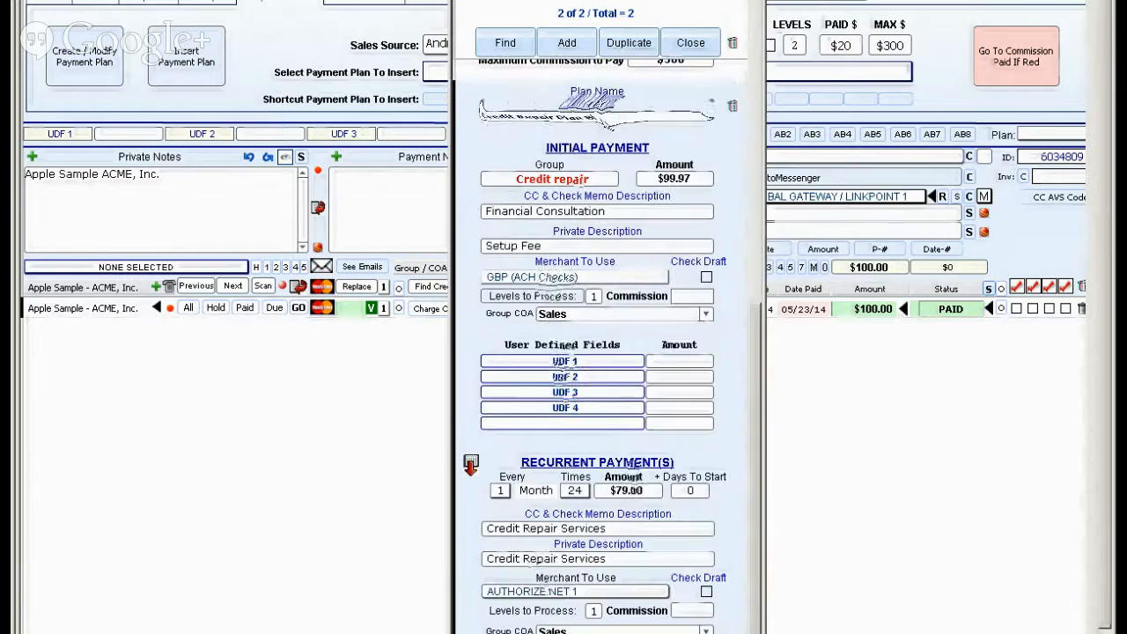
click(607, 116)
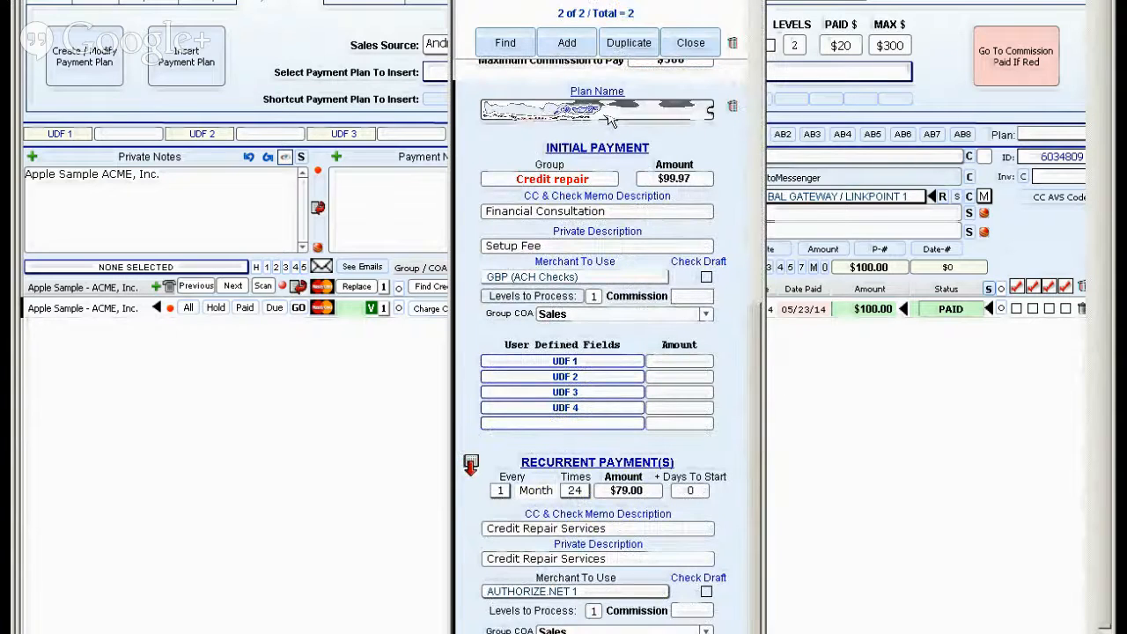
text(Plan B)
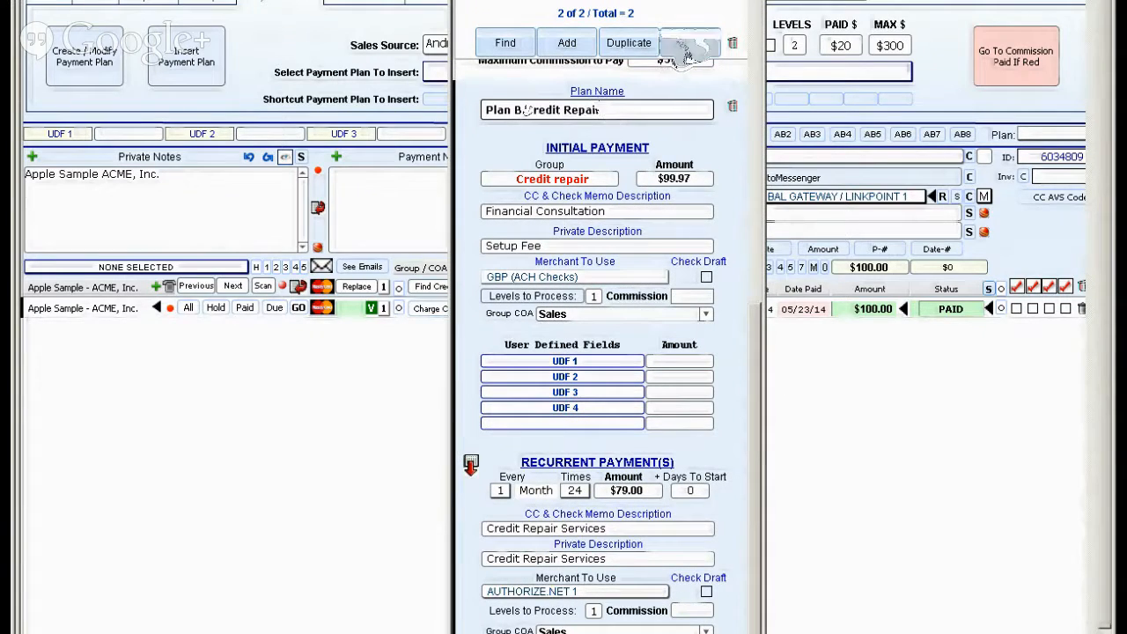
click(689, 44)
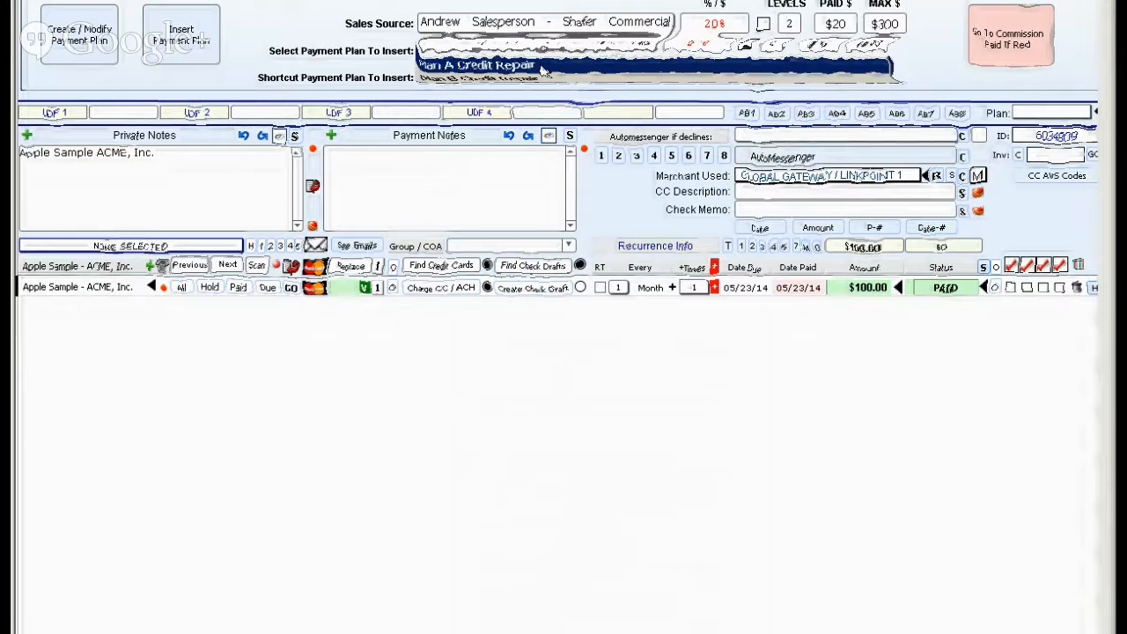
Assign Plan A Credit Repair and Plan B Credit Repair to the first two payment plan shortcuts.
click(543, 66)
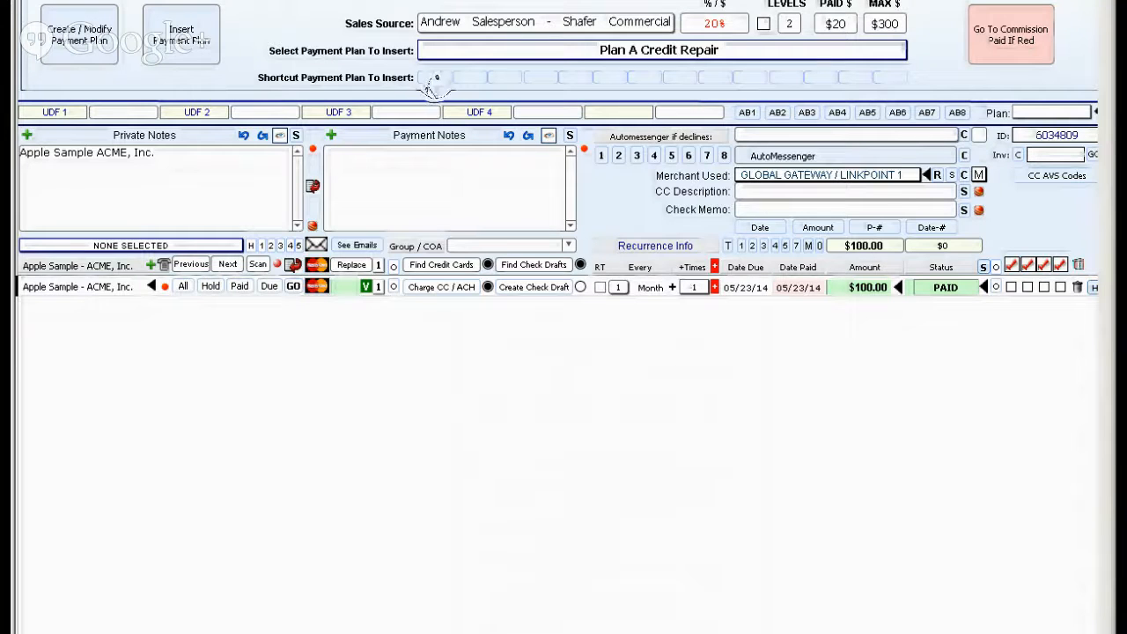
click(432, 81)
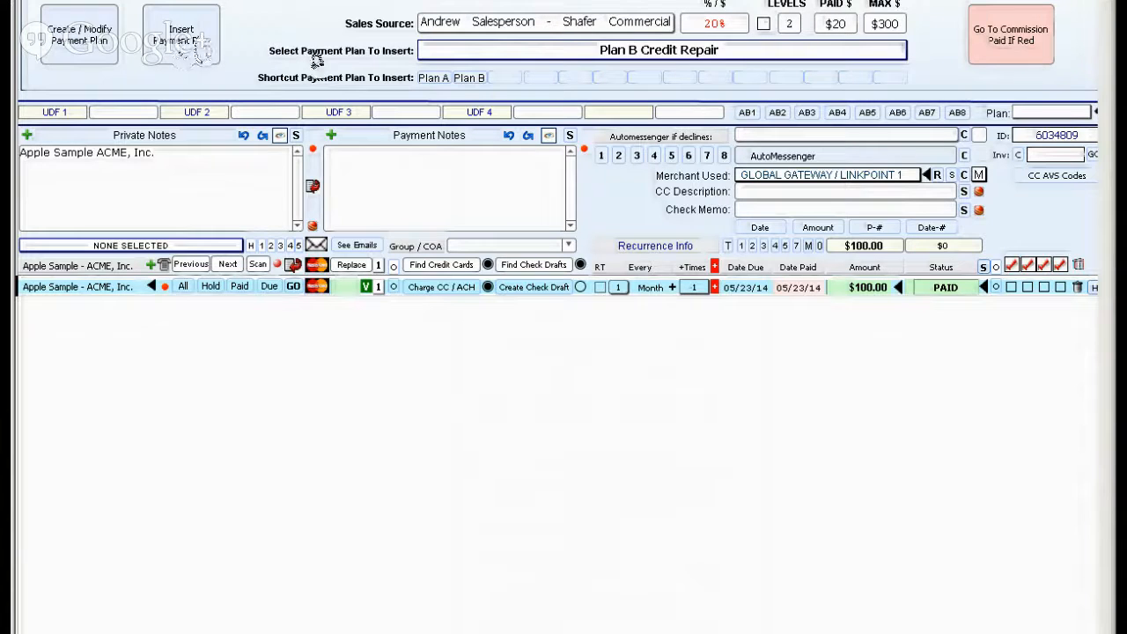
Insert the Plan A payment plan through its shortcut with quantity 1 and 0 days to start.
click(428, 79)
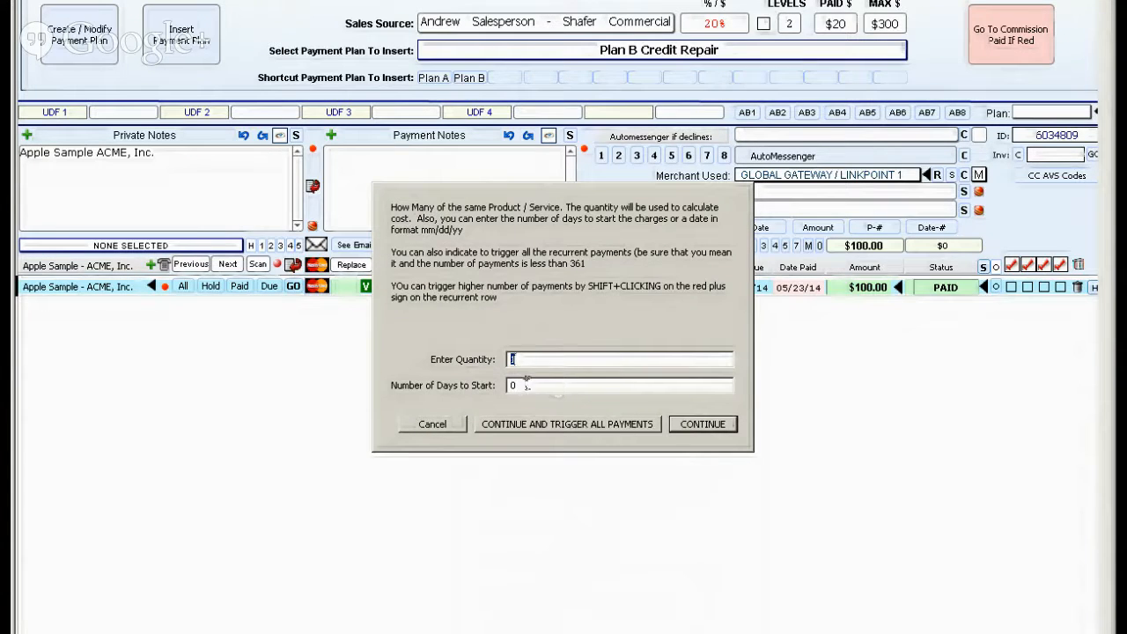
click(726, 424)
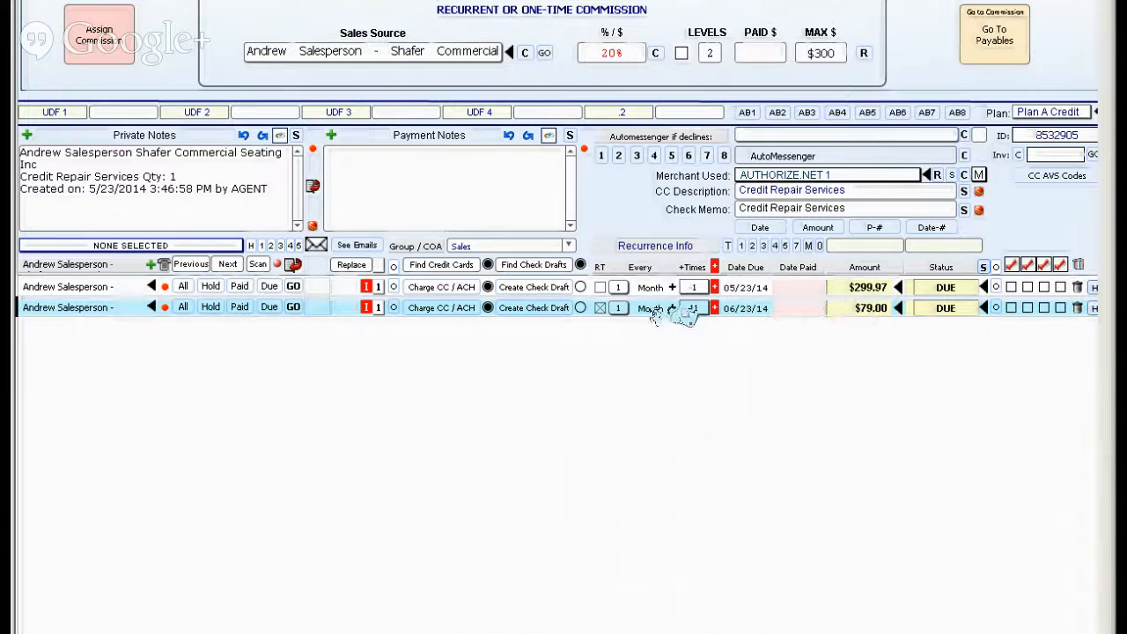
Compare the merchant, description and amount of the inserted initial and recurrent receivables with the settings of Plan A Credit Repair.
click(850, 291)
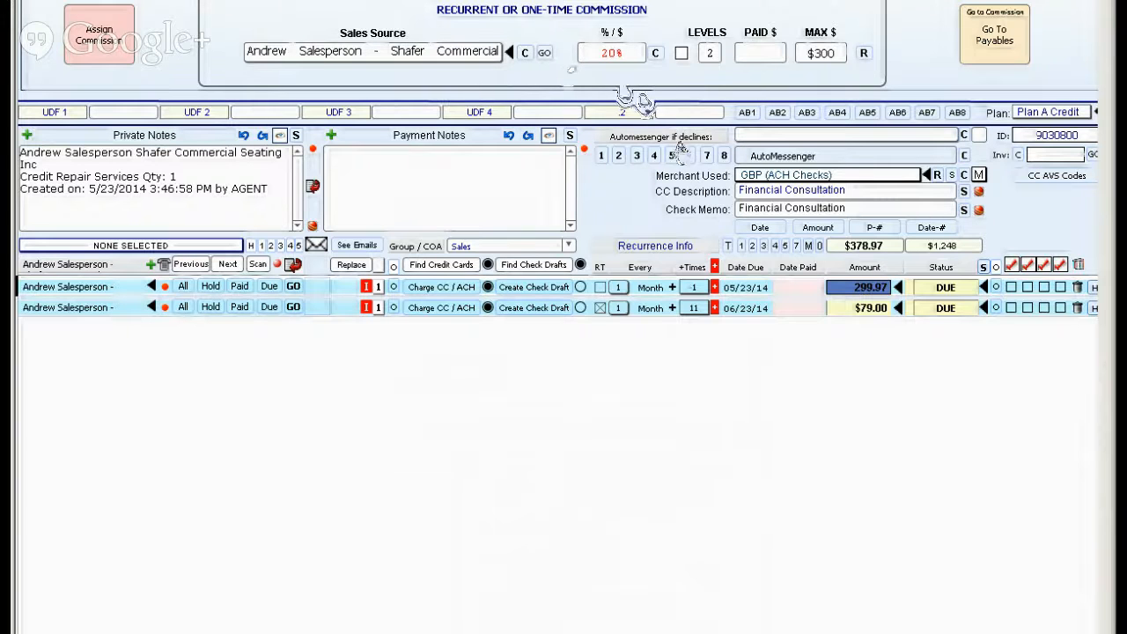
click(849, 309)
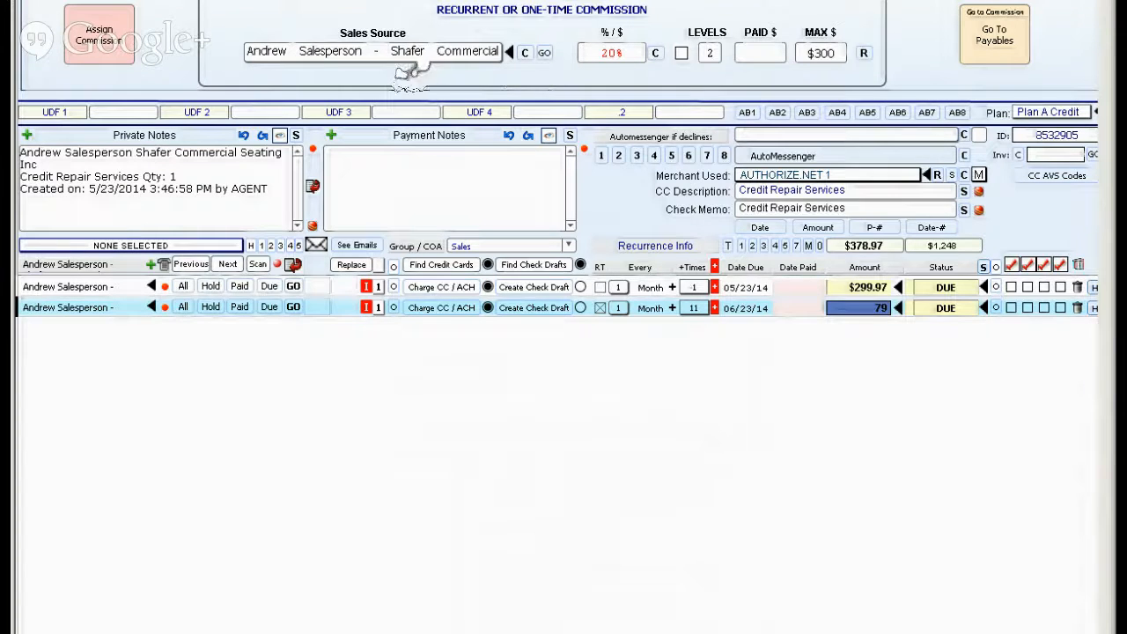
click(853, 289)
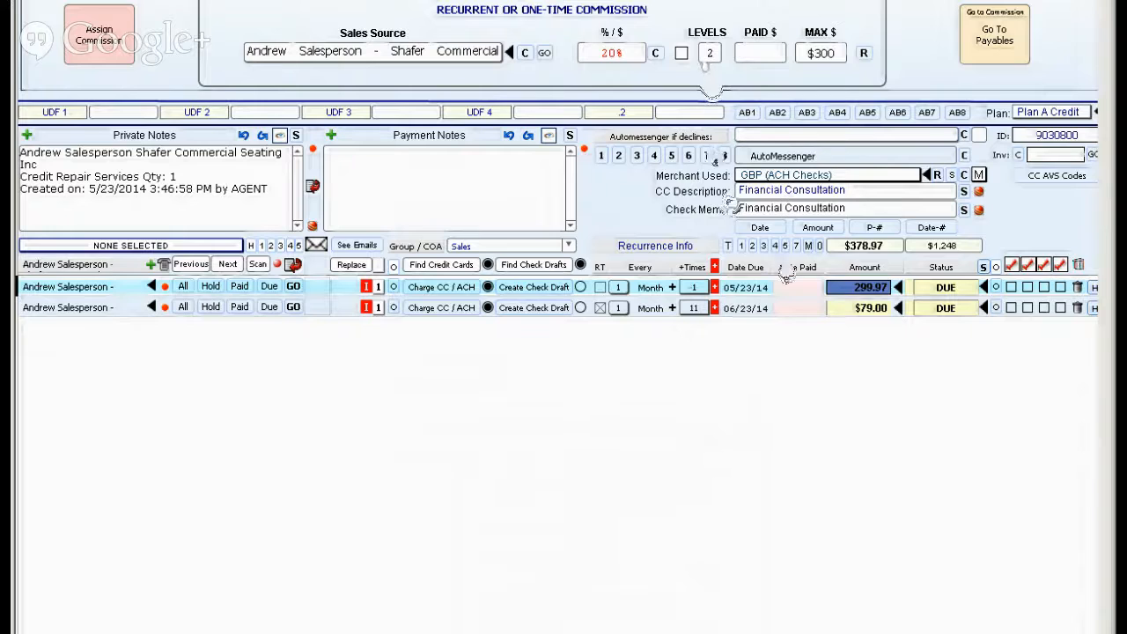
click(851, 313)
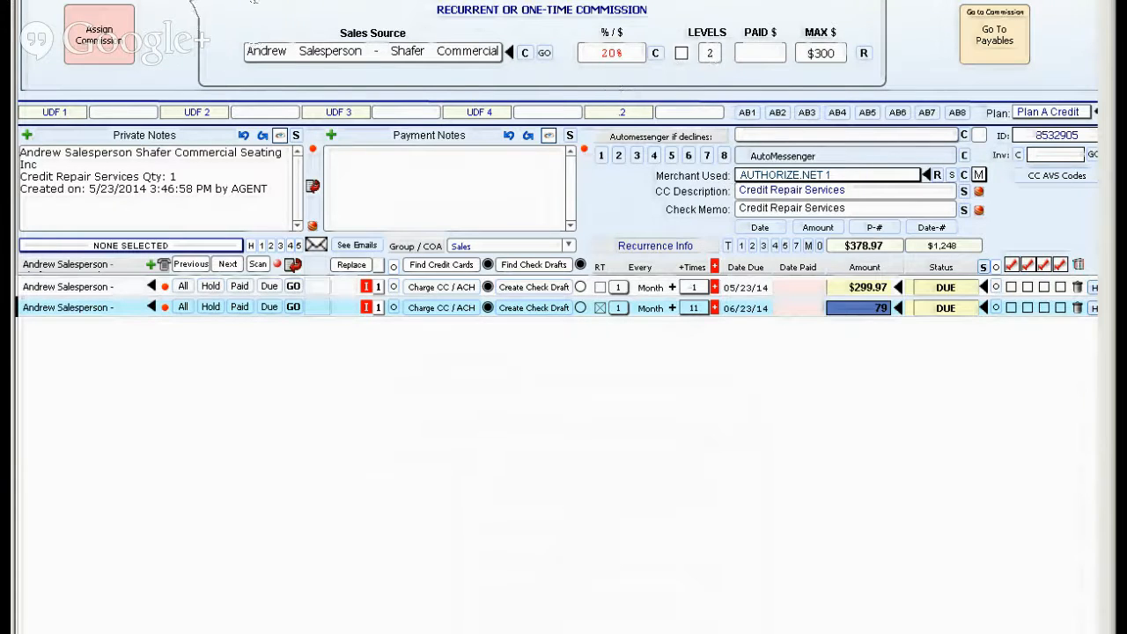
click(191, 3)
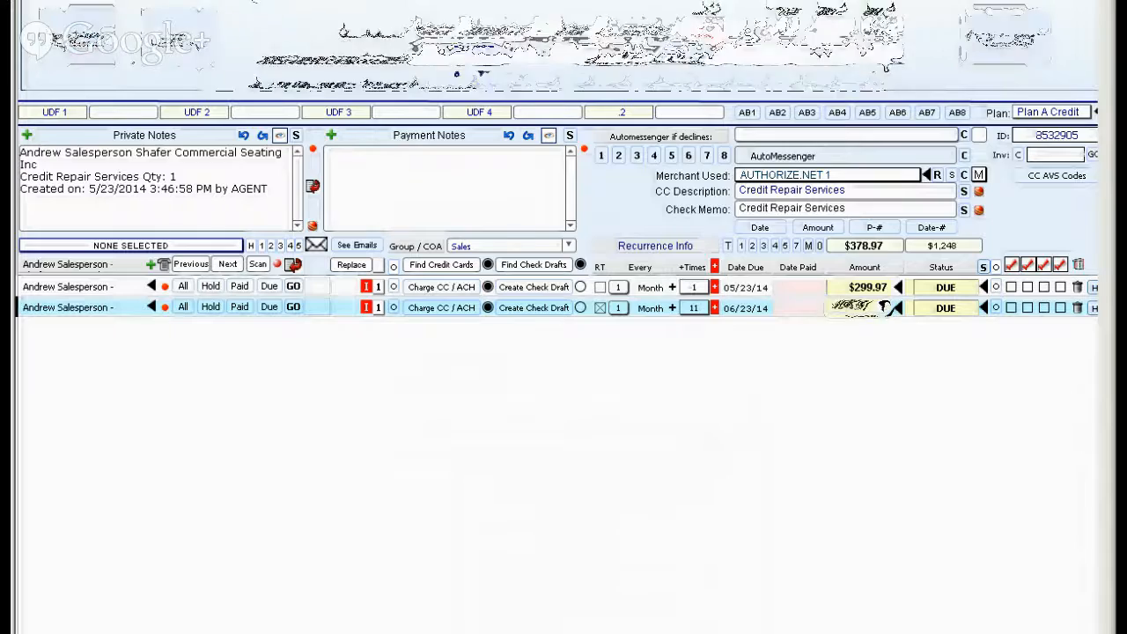
click(67, 47)
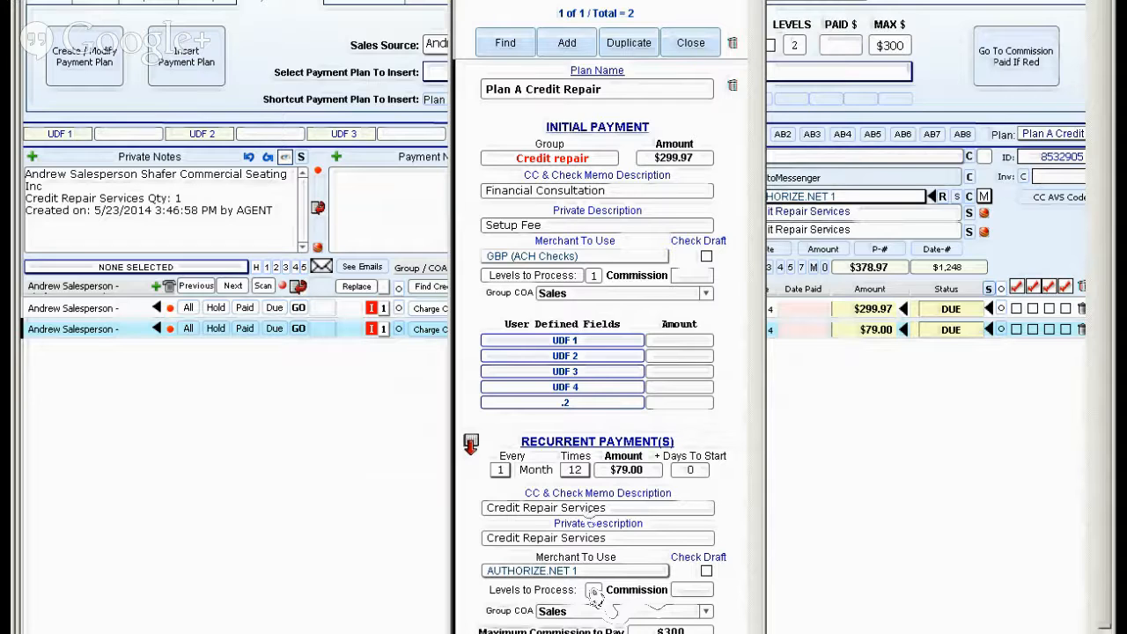
click(693, 42)
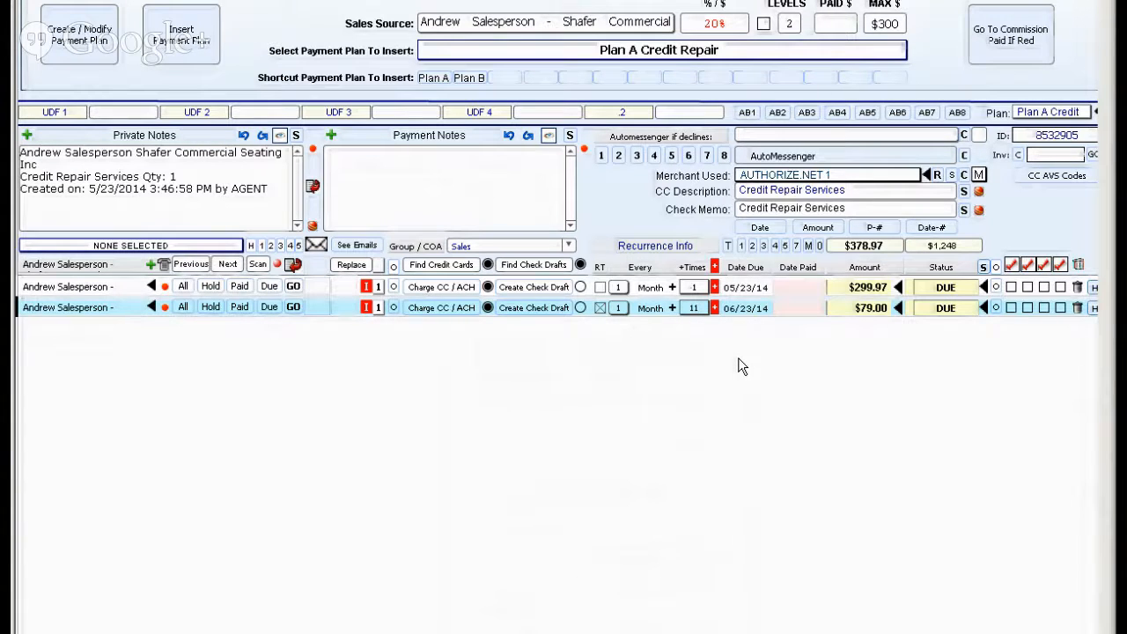
click(868, 288)
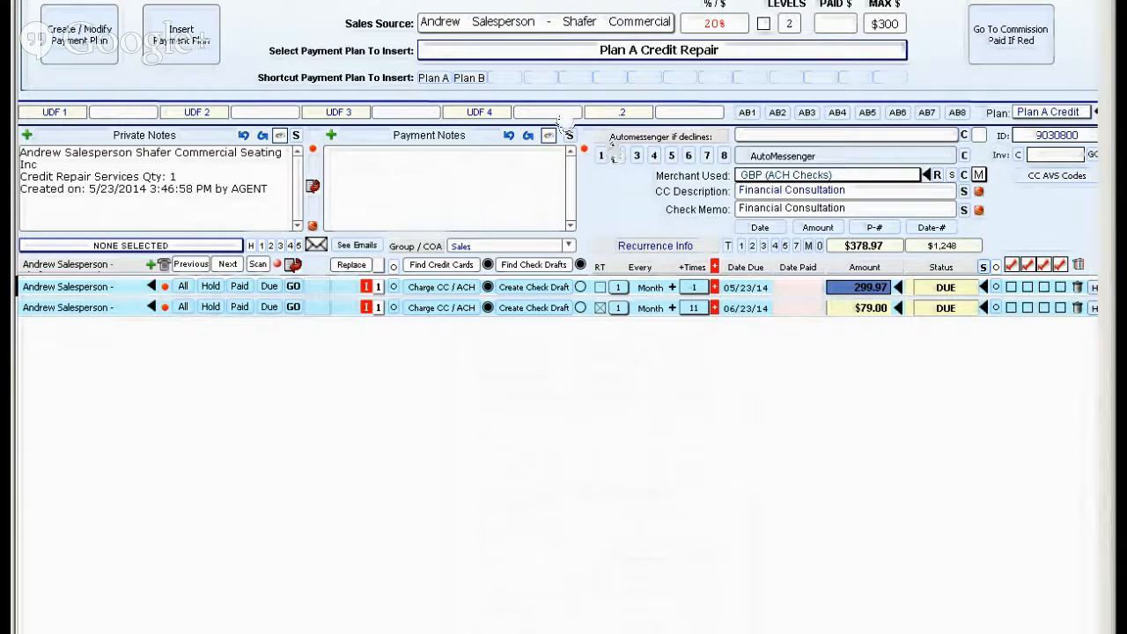
click(68, 46)
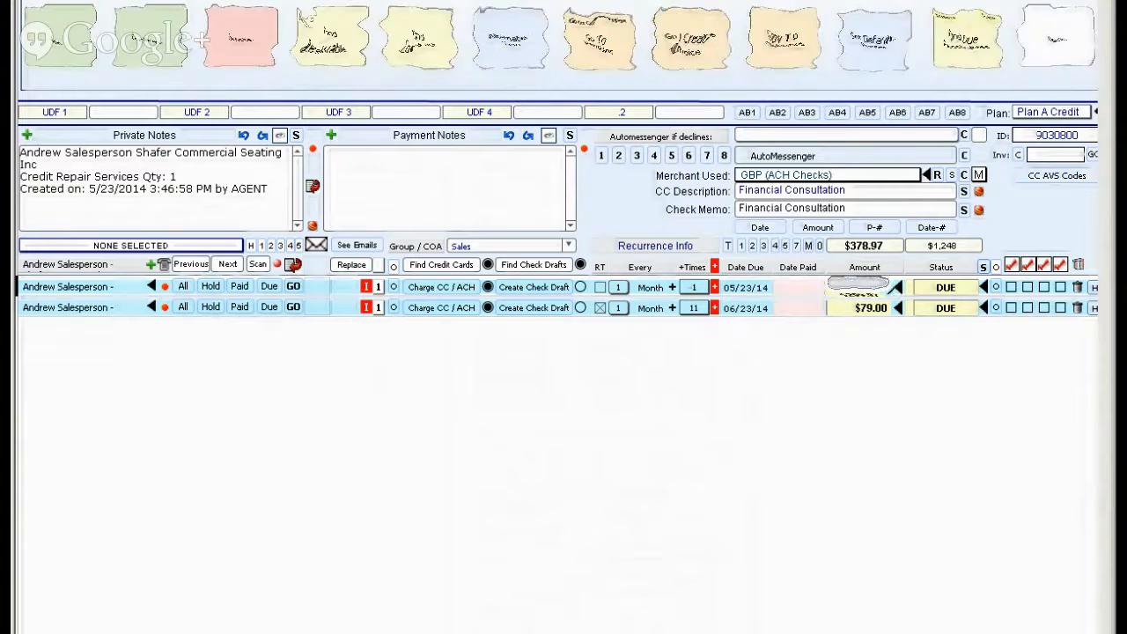
Delete the two receivables inserted for the salesperson and go back to the contact screen.
click(1076, 305)
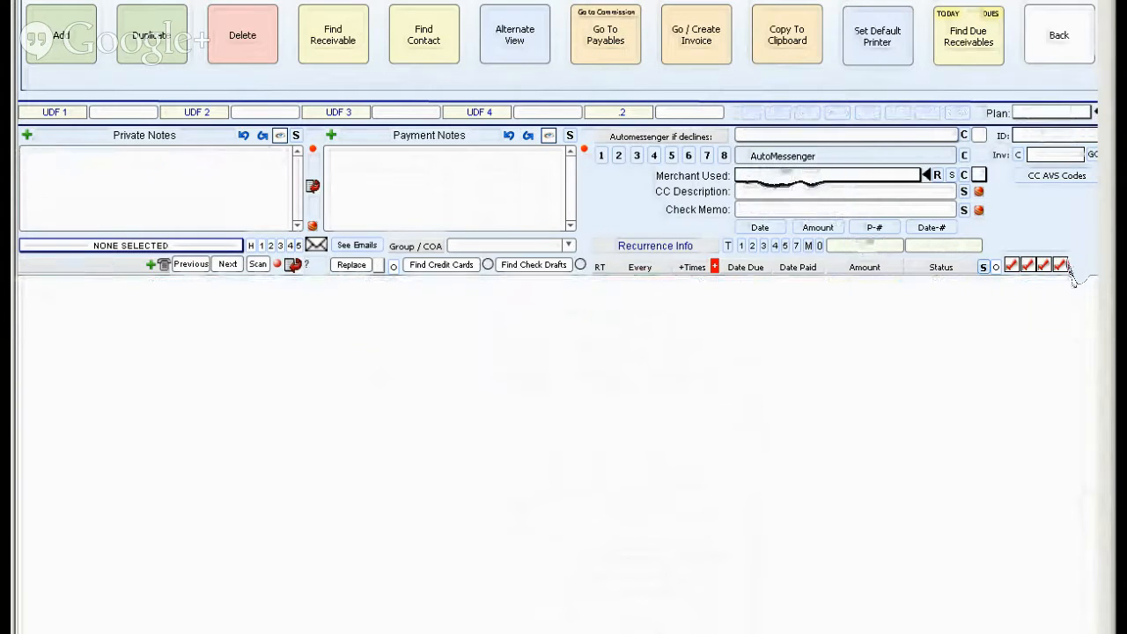
click(1047, 46)
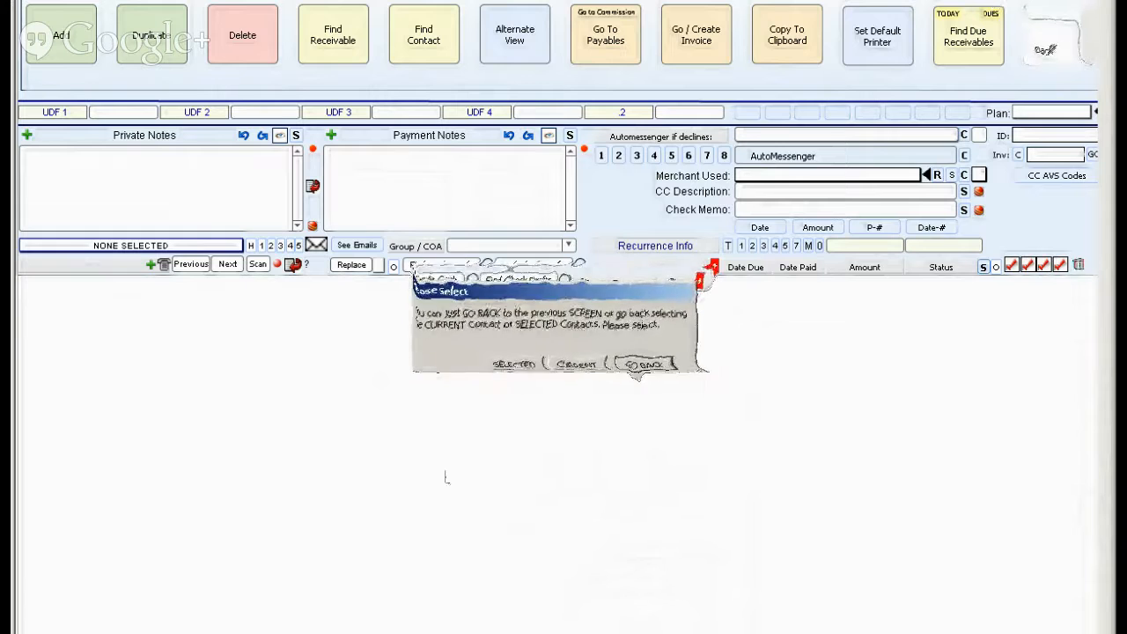
click(649, 358)
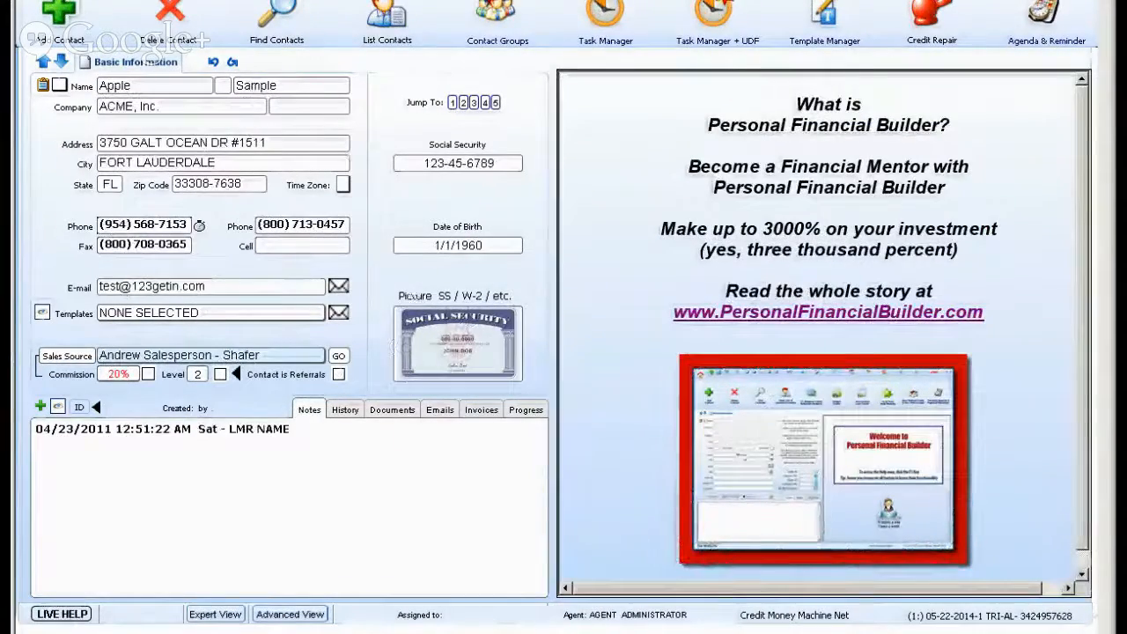
Insert Plan A into the ACME, Inc. contact's receivables with quantity 1 and 0 days to start, without triggering all recurrent payments.
click(274, 24)
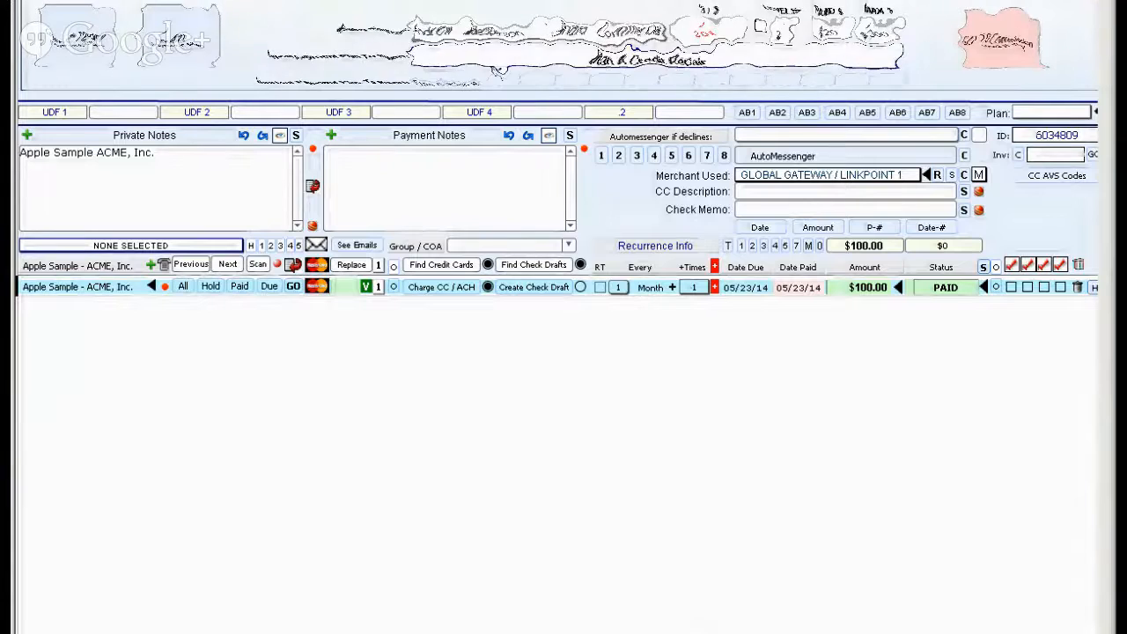
click(440, 80)
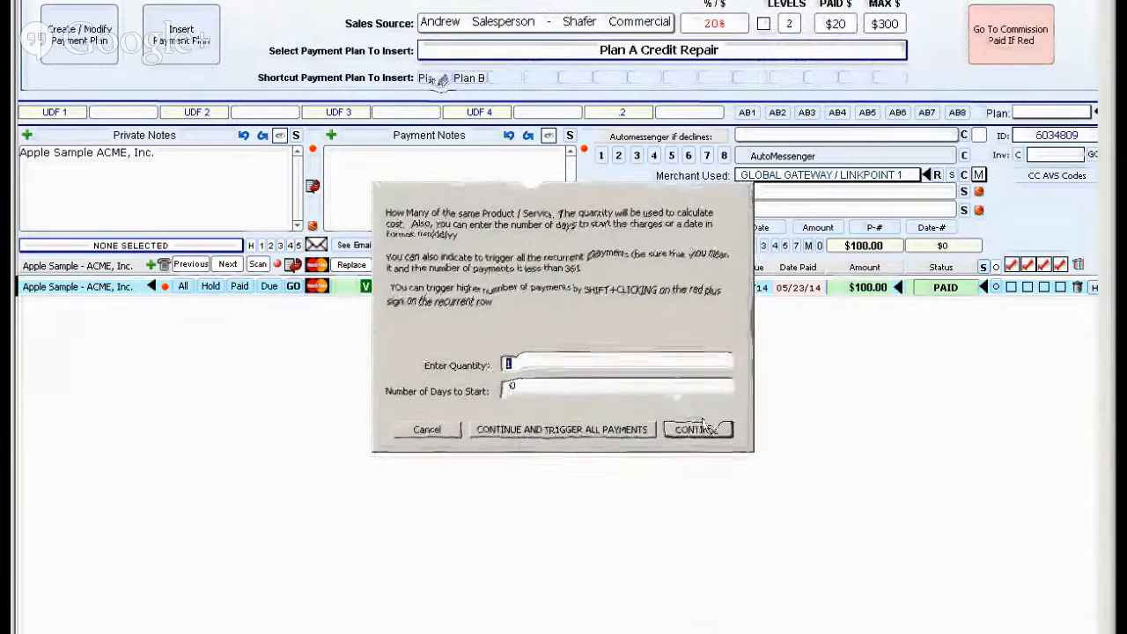
click(572, 431)
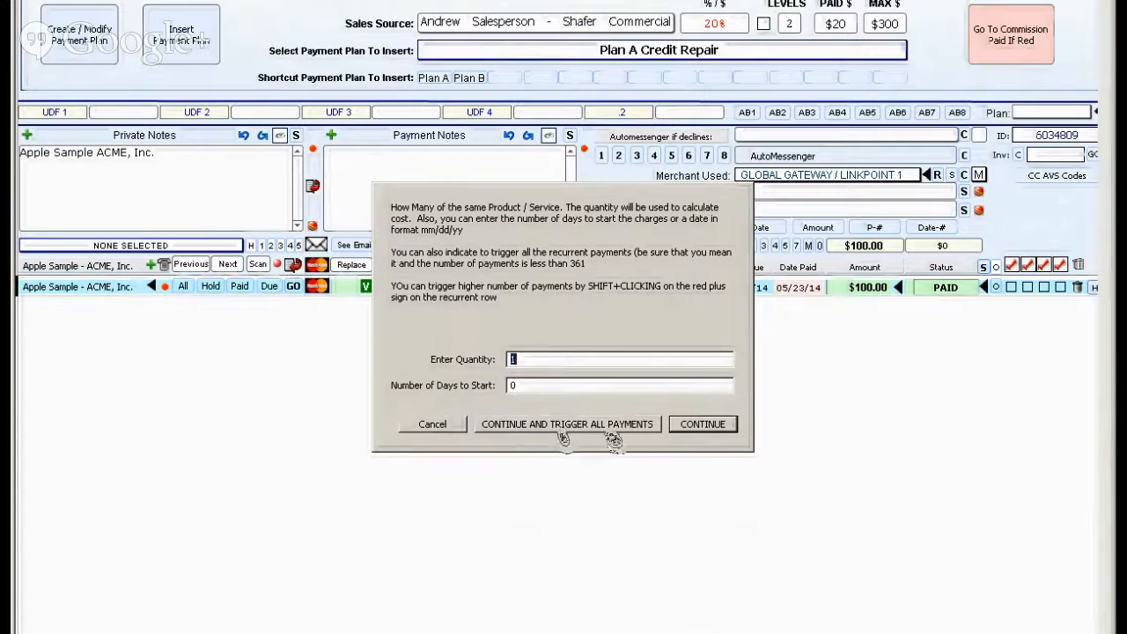
click(713, 429)
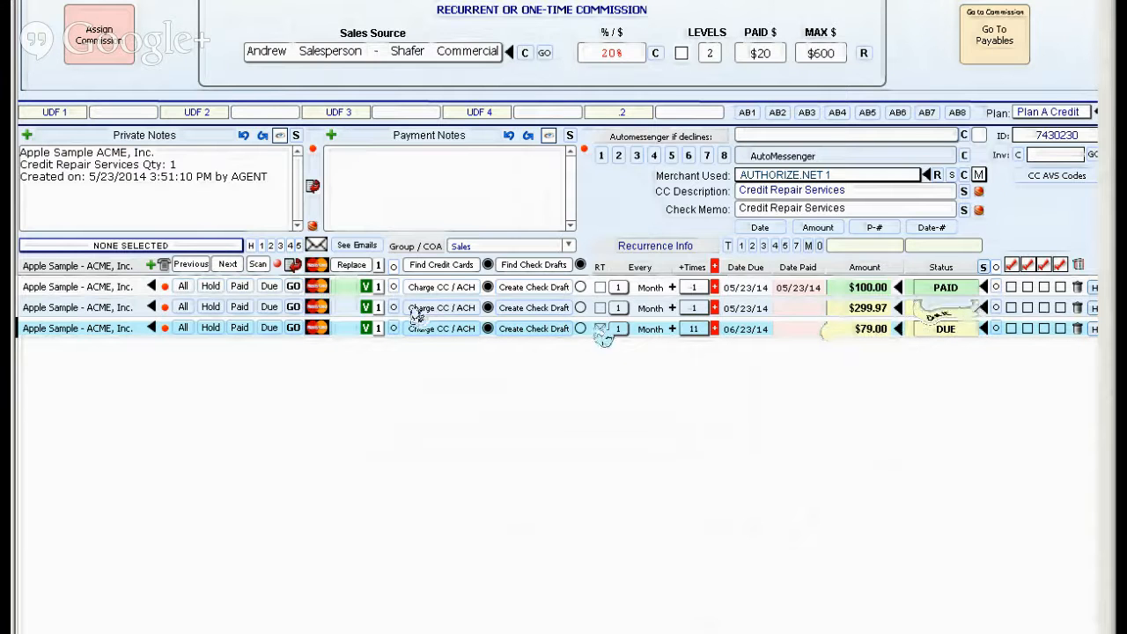
Check the status options and the commission assignment of the $299.97 receivable, leaving its status as it is.
click(944, 309)
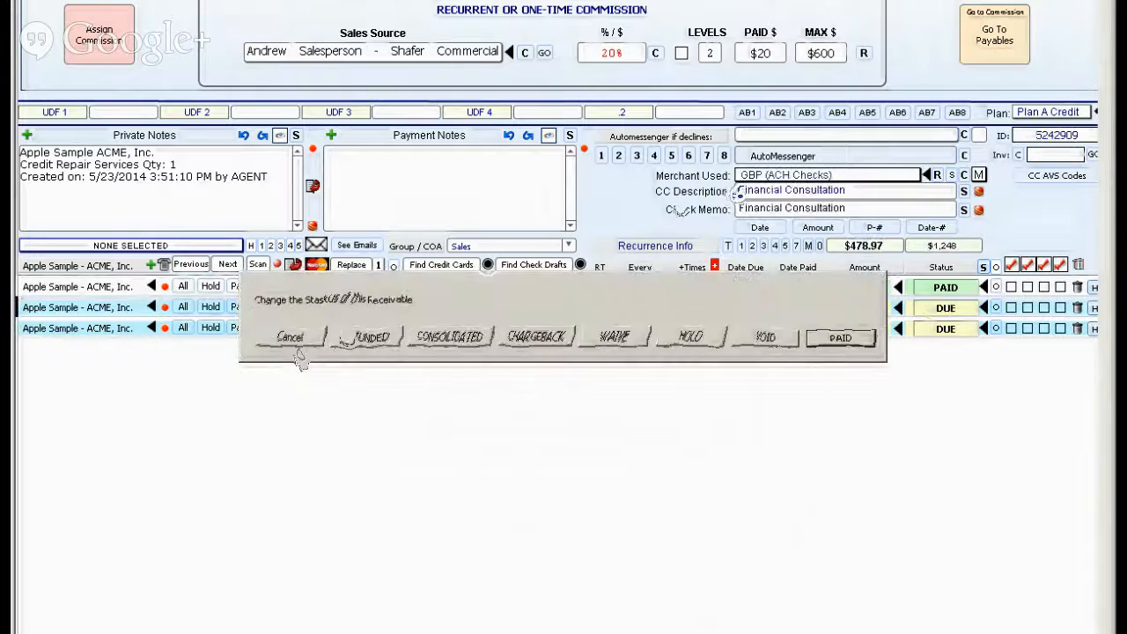
click(294, 336)
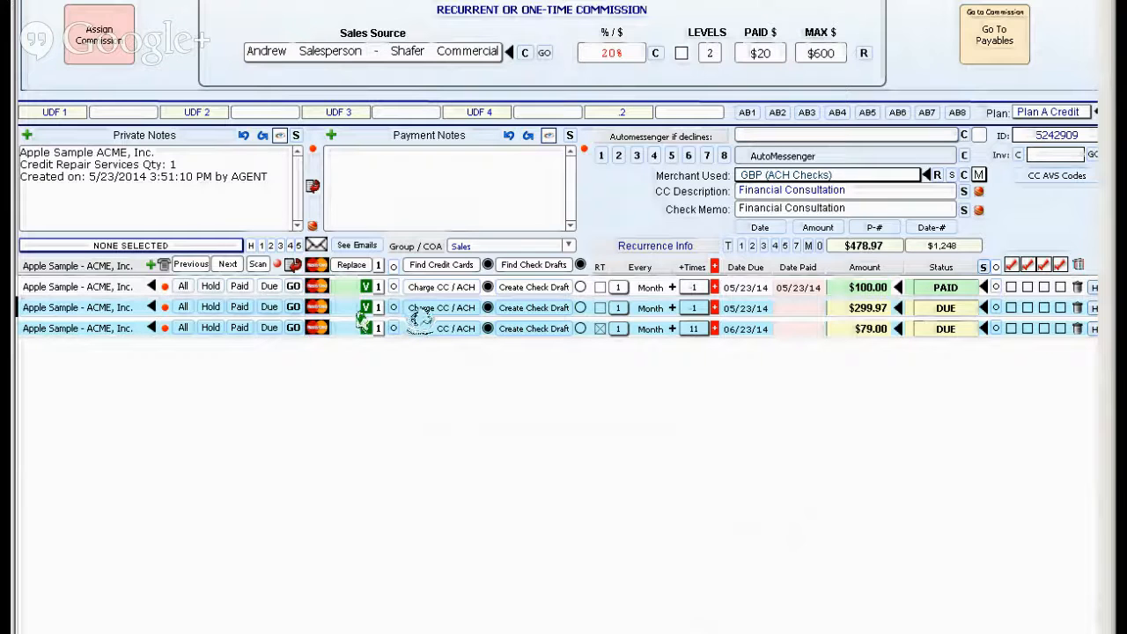
click(99, 35)
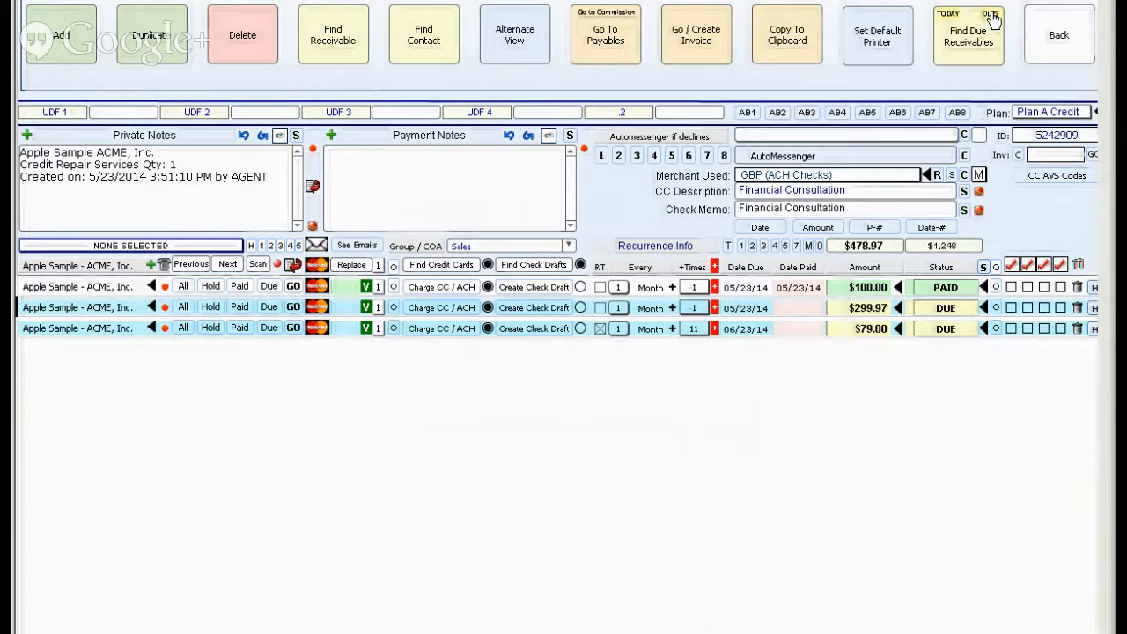
Find the due receivables sorted by date and automatically process the selected ones through their assigned merchant account.
click(992, 18)
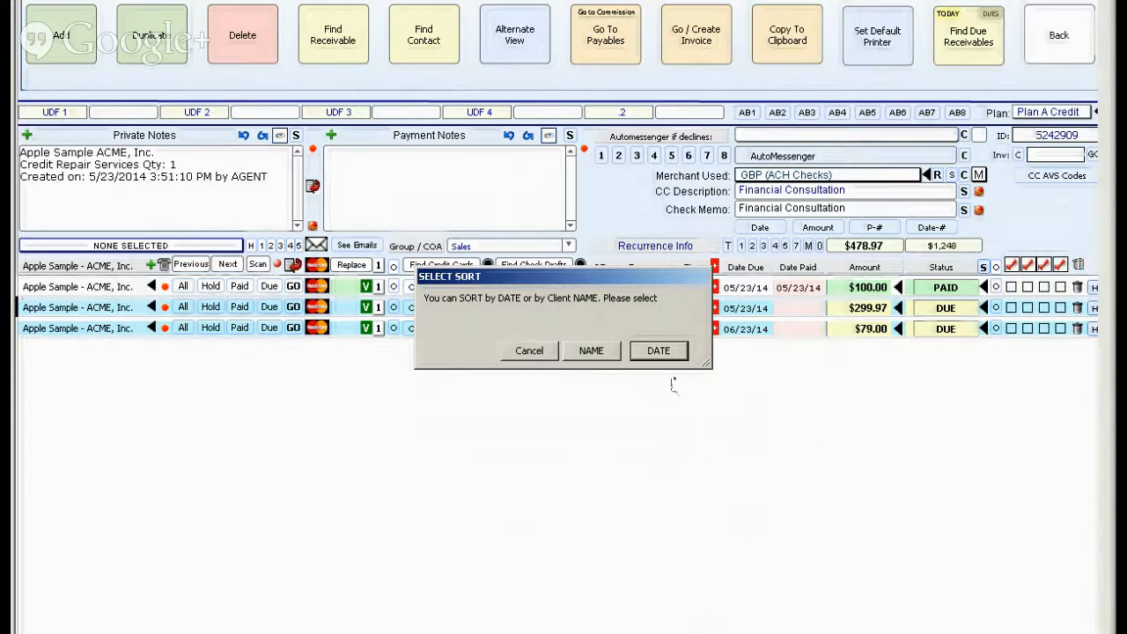
click(658, 351)
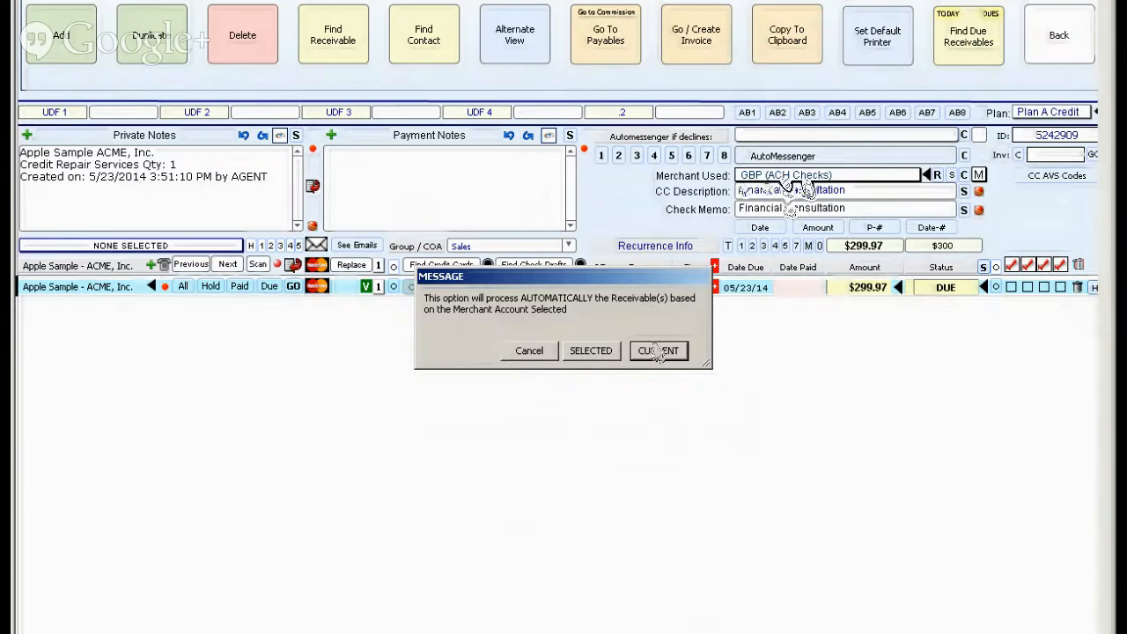
click(592, 351)
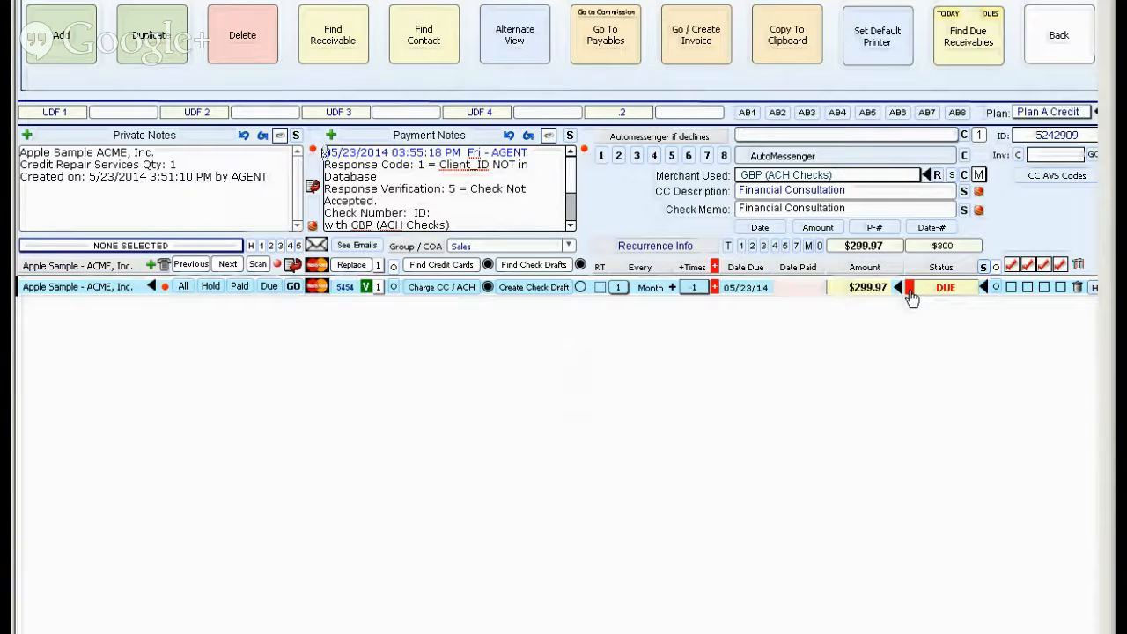
Filter the contact's selected transactions to due ones with non-empty payment notes and check the email sending options without creating an email.
click(182, 287)
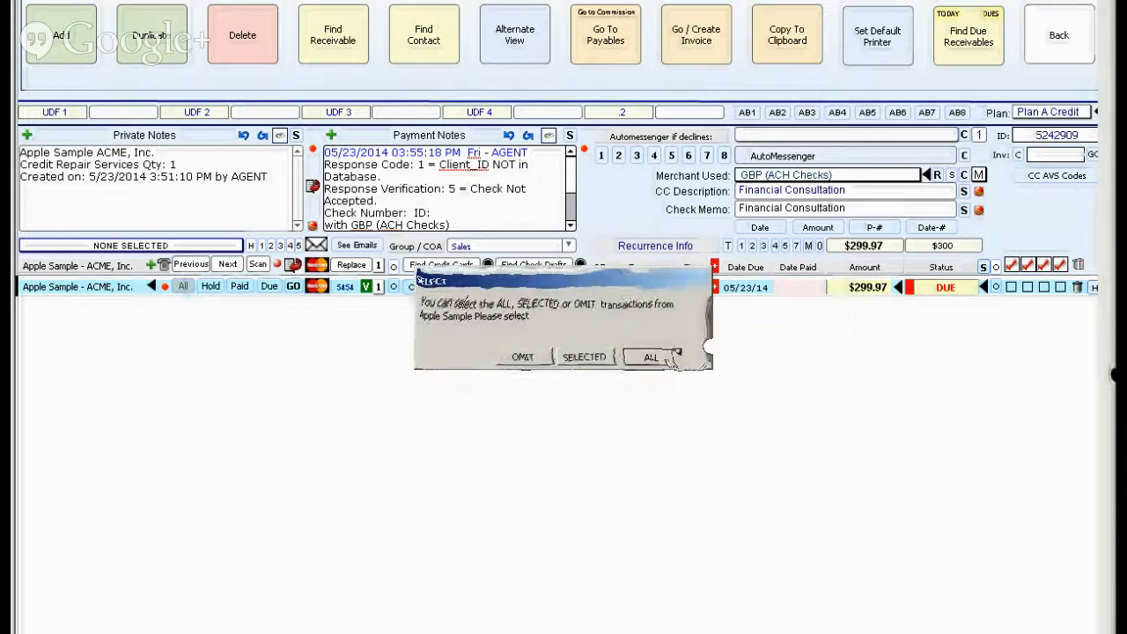
click(650, 357)
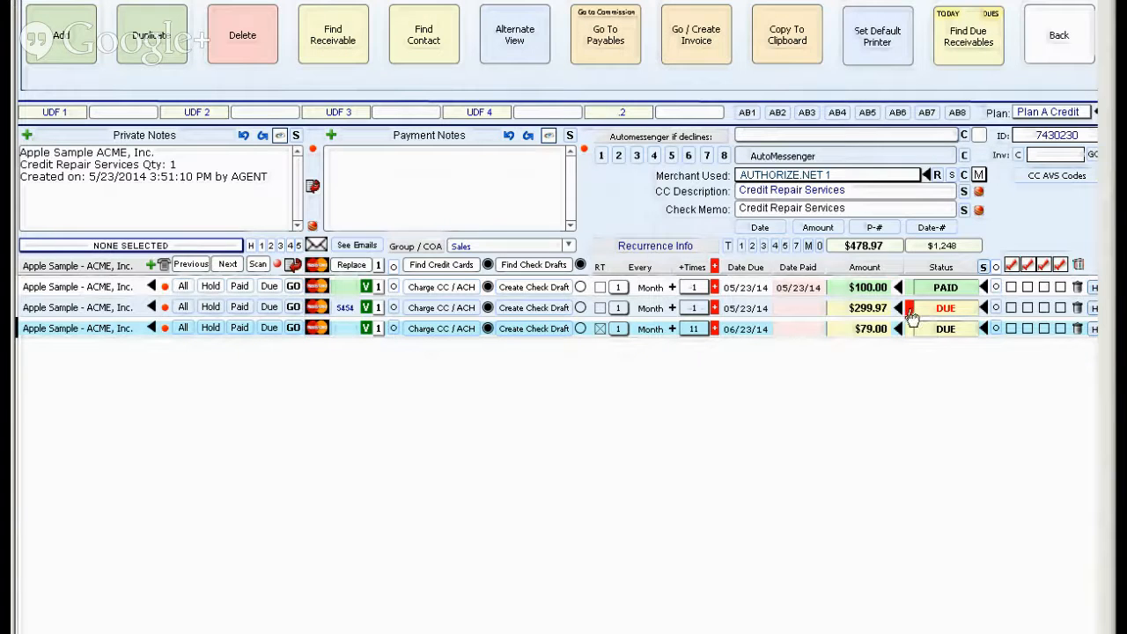
click(910, 310)
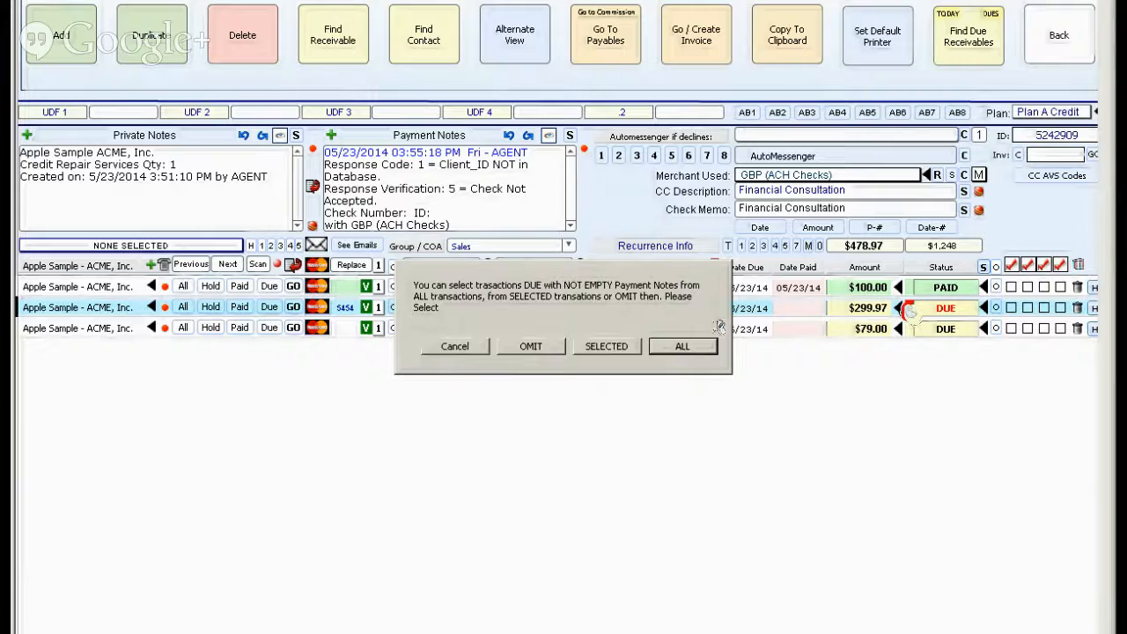
click(662, 346)
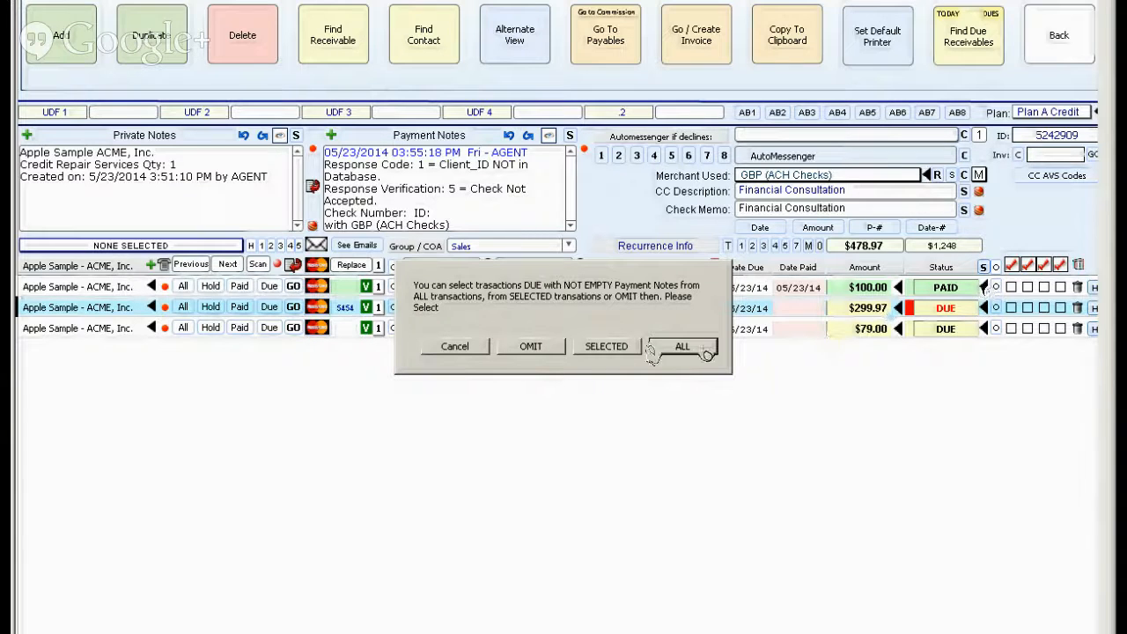
click(609, 349)
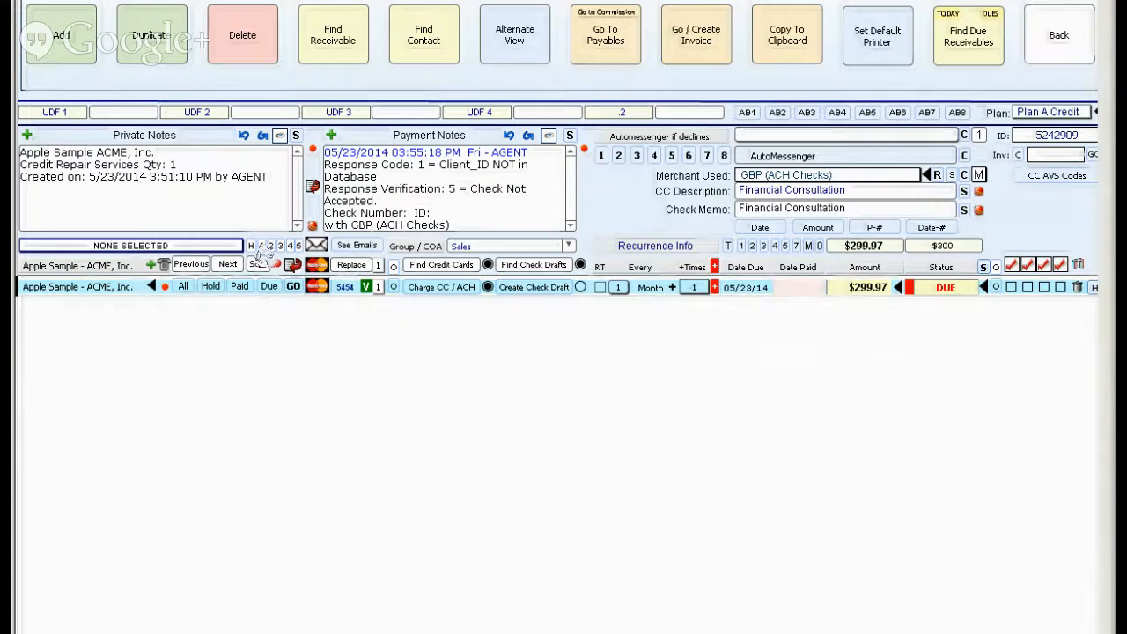
click(315, 247)
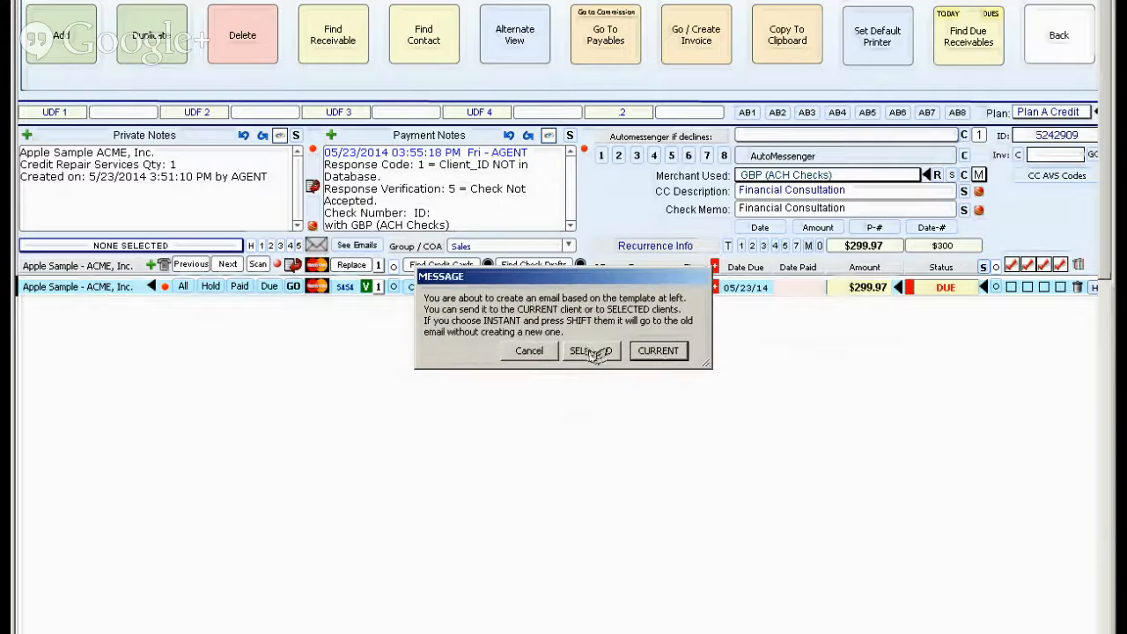
click(531, 351)
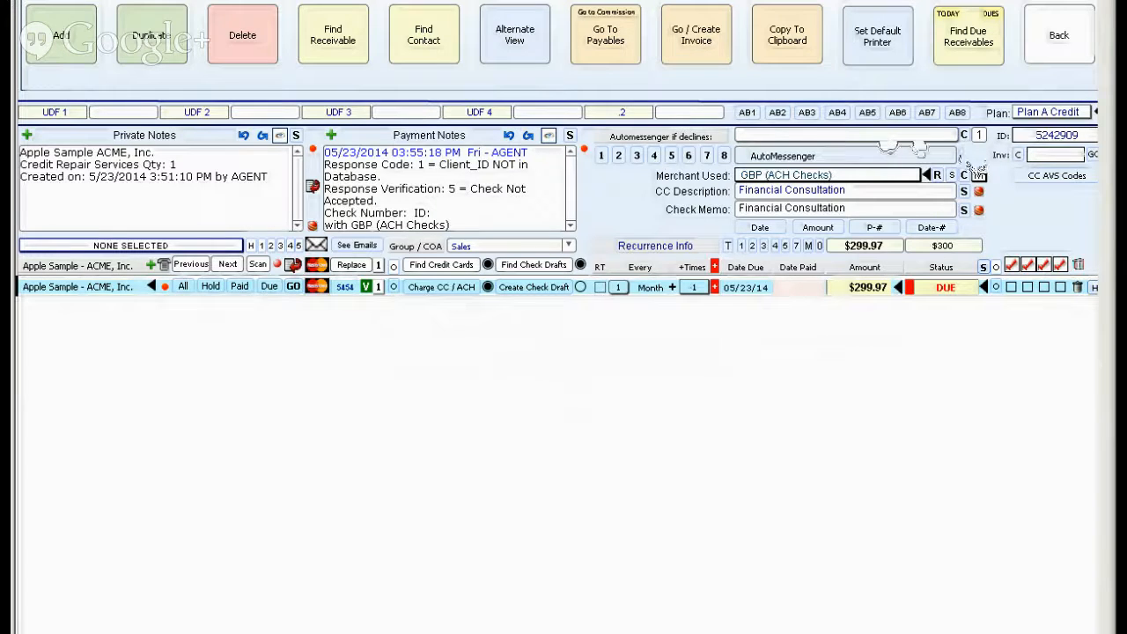
Set the counter beside the decline automessenger to 2 for the $299.97 receivable and pick 05/23/14 as its due date.
click(979, 136)
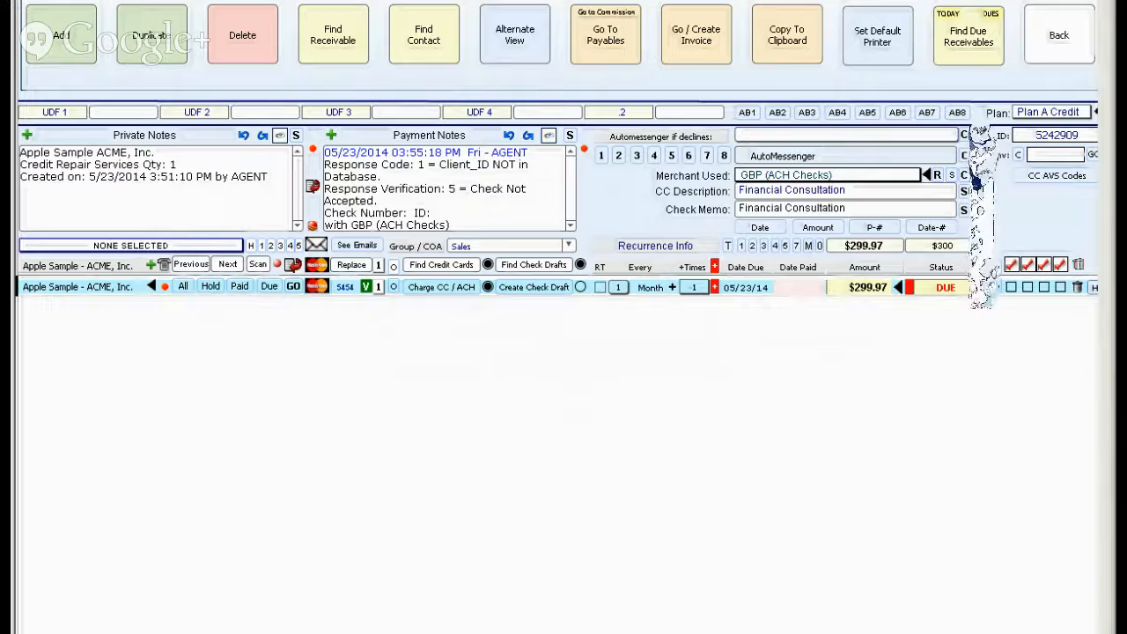
click(746, 287)
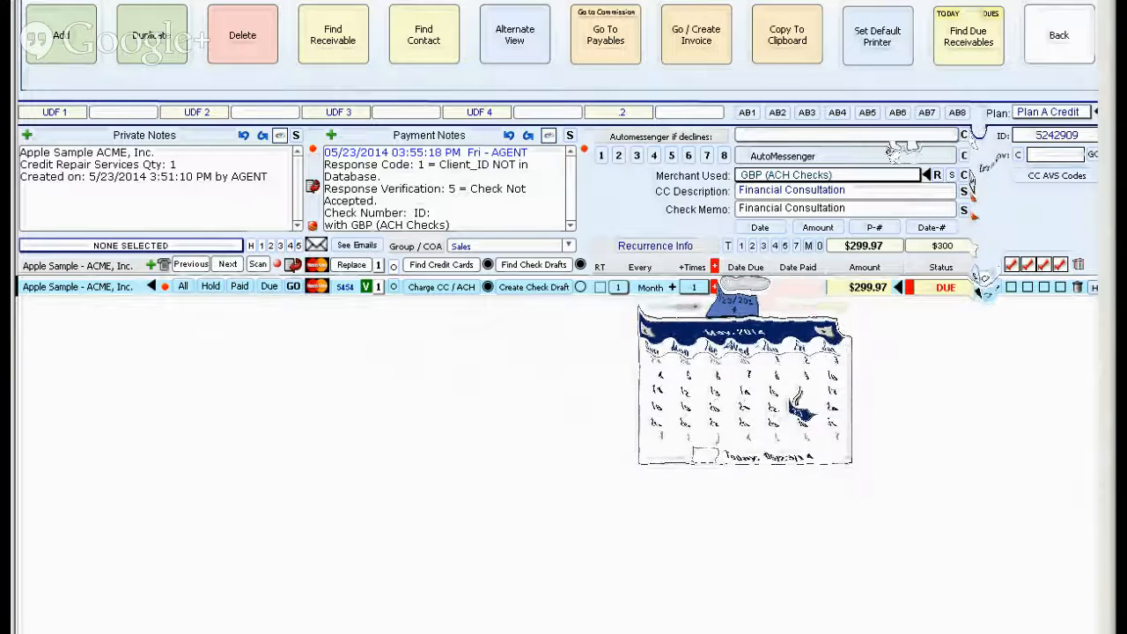
click(803, 405)
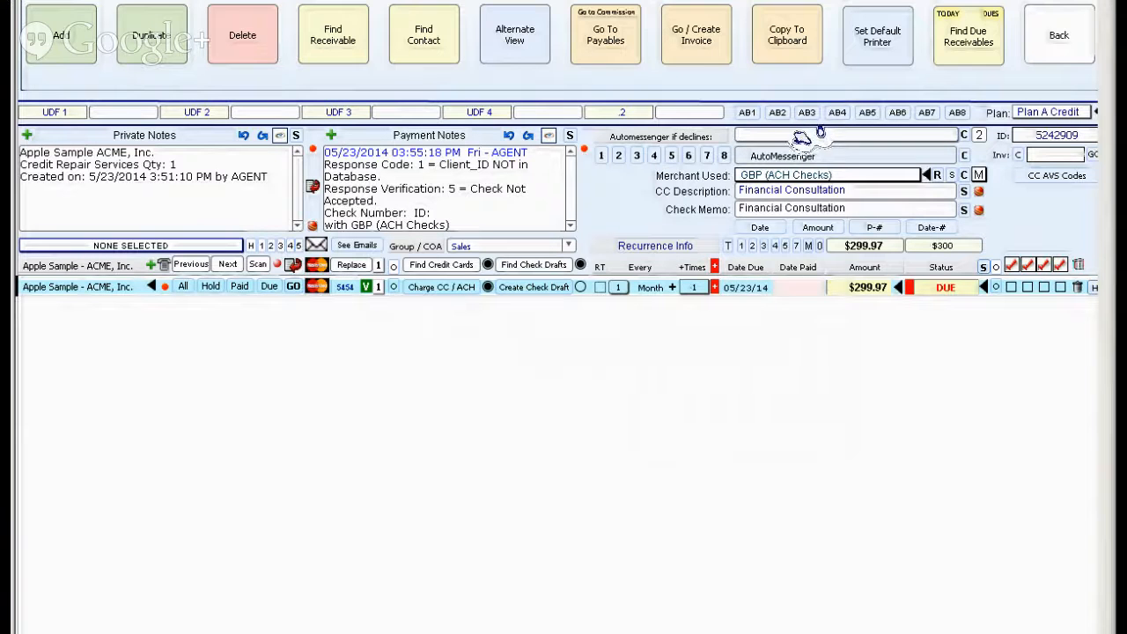
click(799, 142)
List all of the contact's transactions, omit the paid $100.00 receivable from the list, and restore the full list.
click(183, 287)
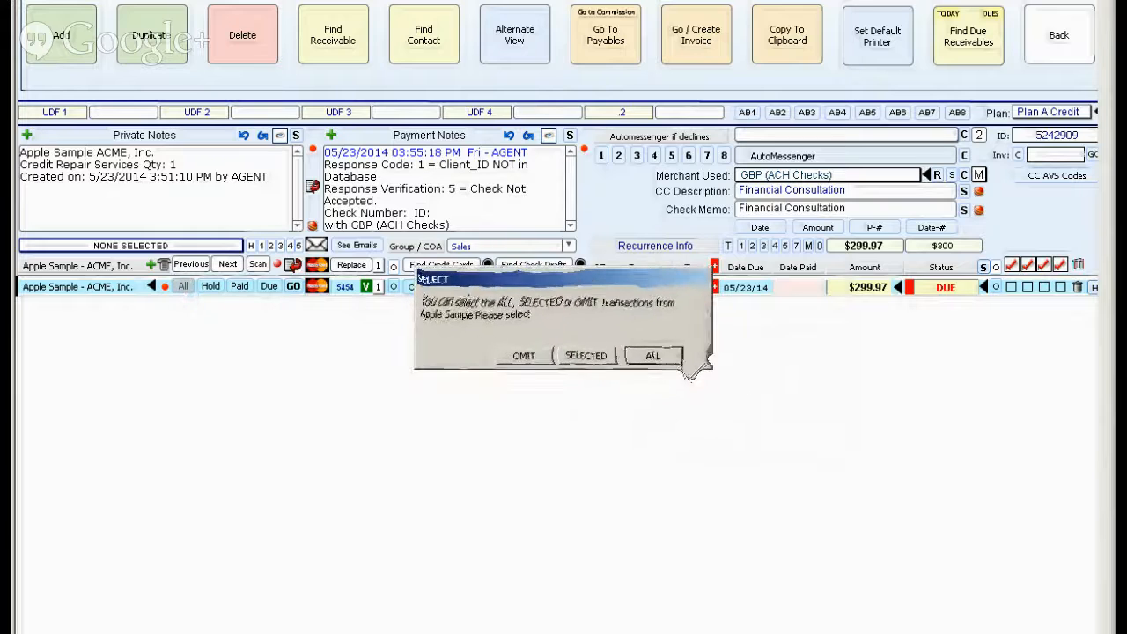
click(656, 354)
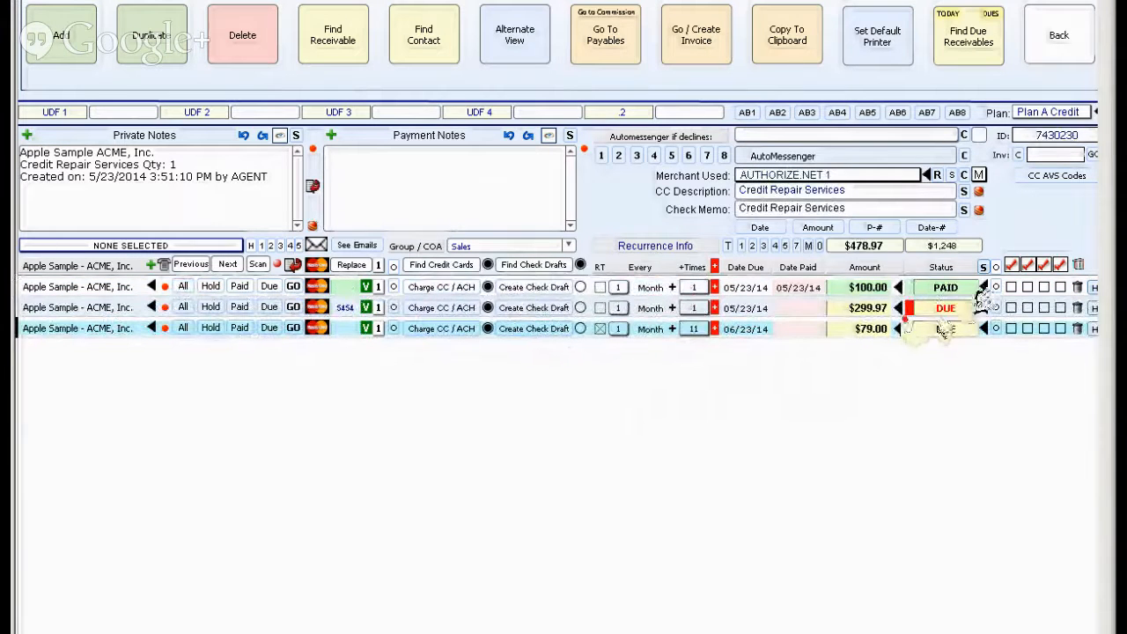
click(1000, 287)
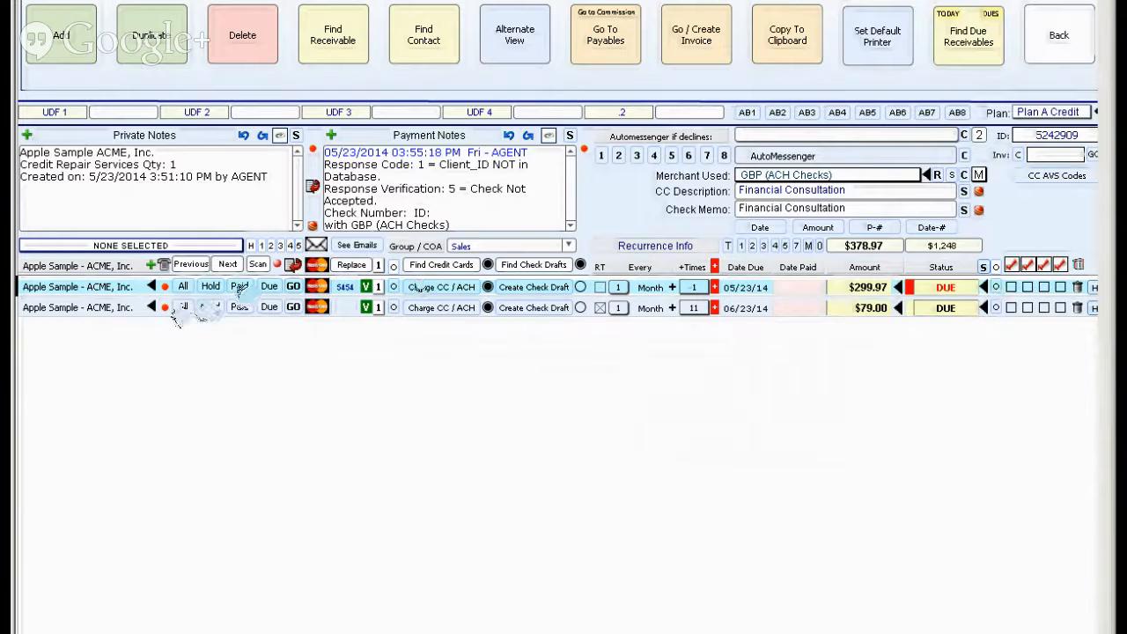
click(182, 306)
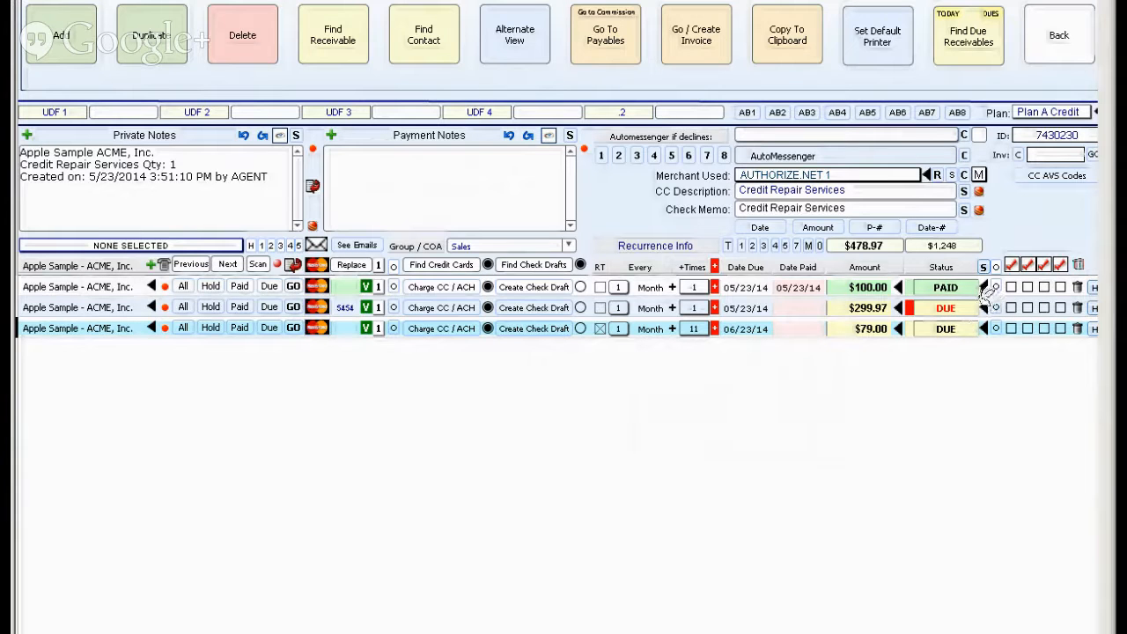
Find the PAID receivables among the selected records, then bring back all transactions and select the $299.97 receivable.
click(984, 289)
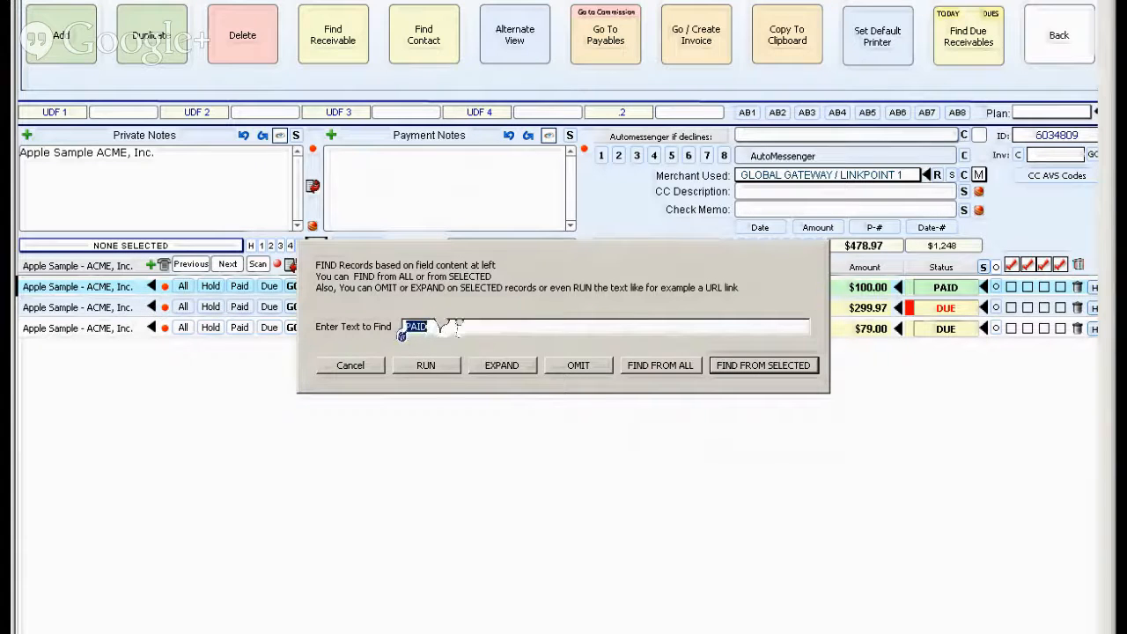
click(759, 367)
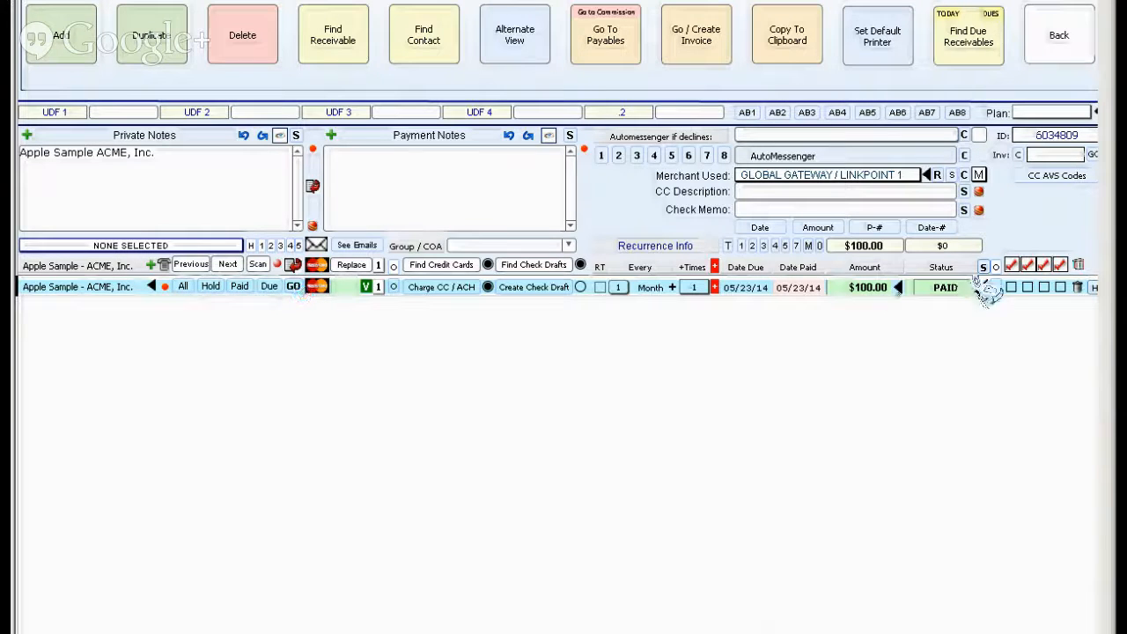
click(183, 286)
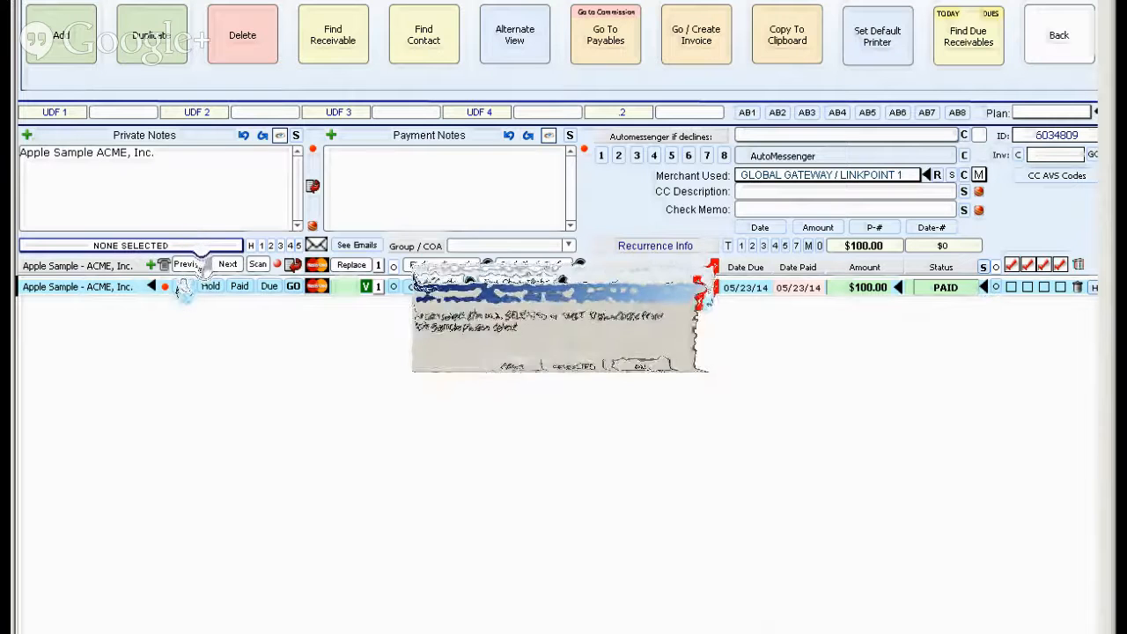
click(651, 355)
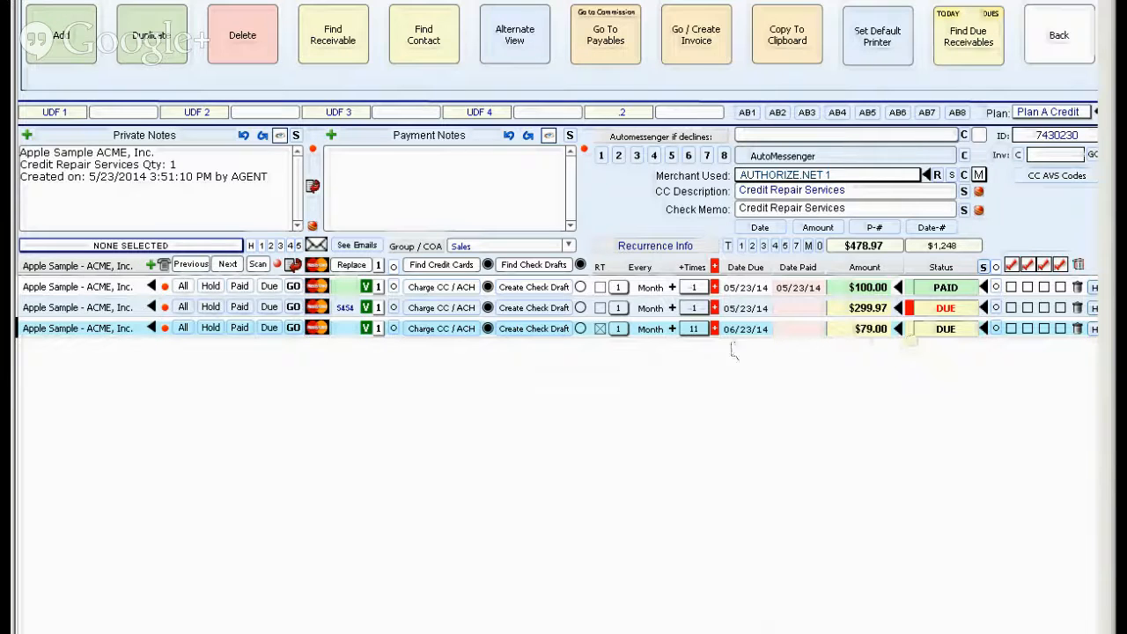
click(873, 310)
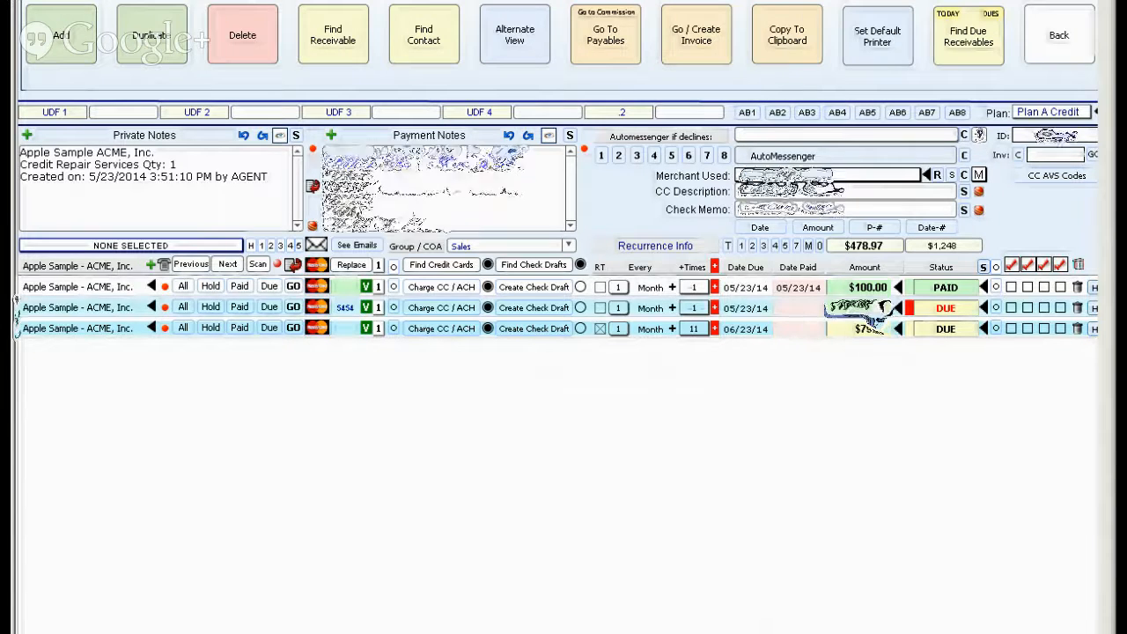
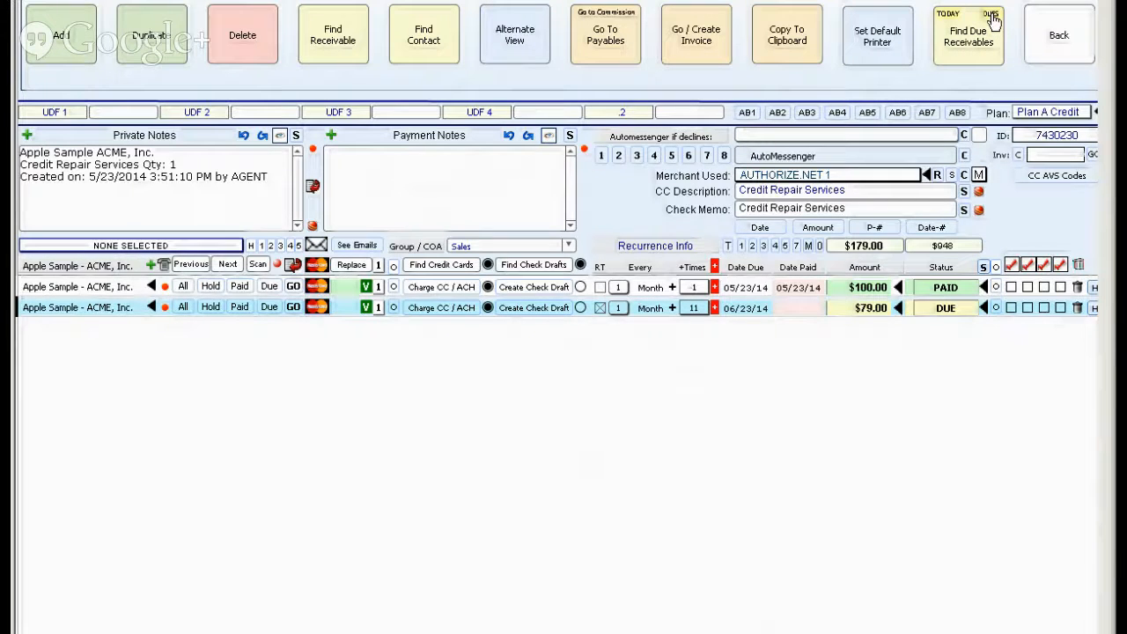
Find the due receivables and narrow the contact's list to the due $299.97 receivable.
click(992, 19)
click(648, 361)
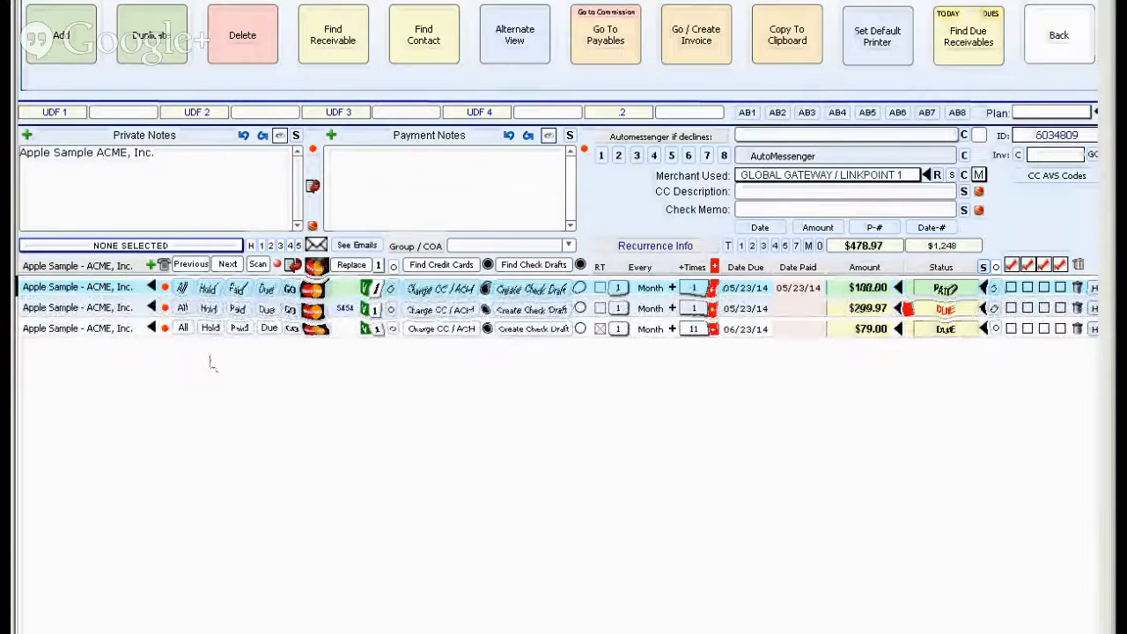
click(269, 306)
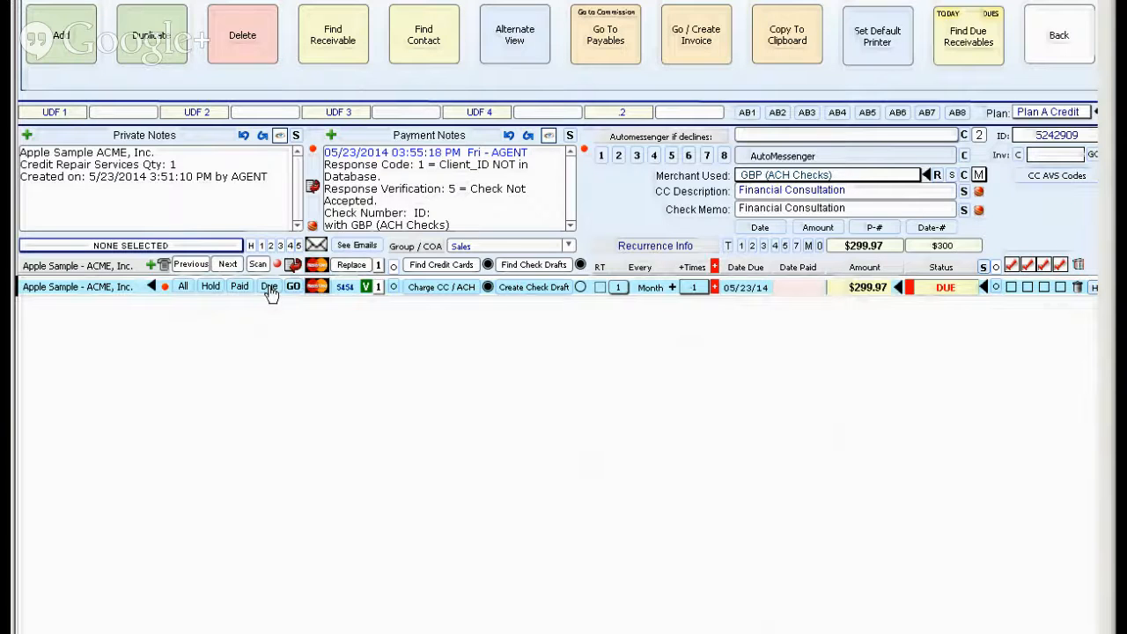
Go back to the contact's record, reopen the receivables and list all of the contact's transactions.
click(1084, 26)
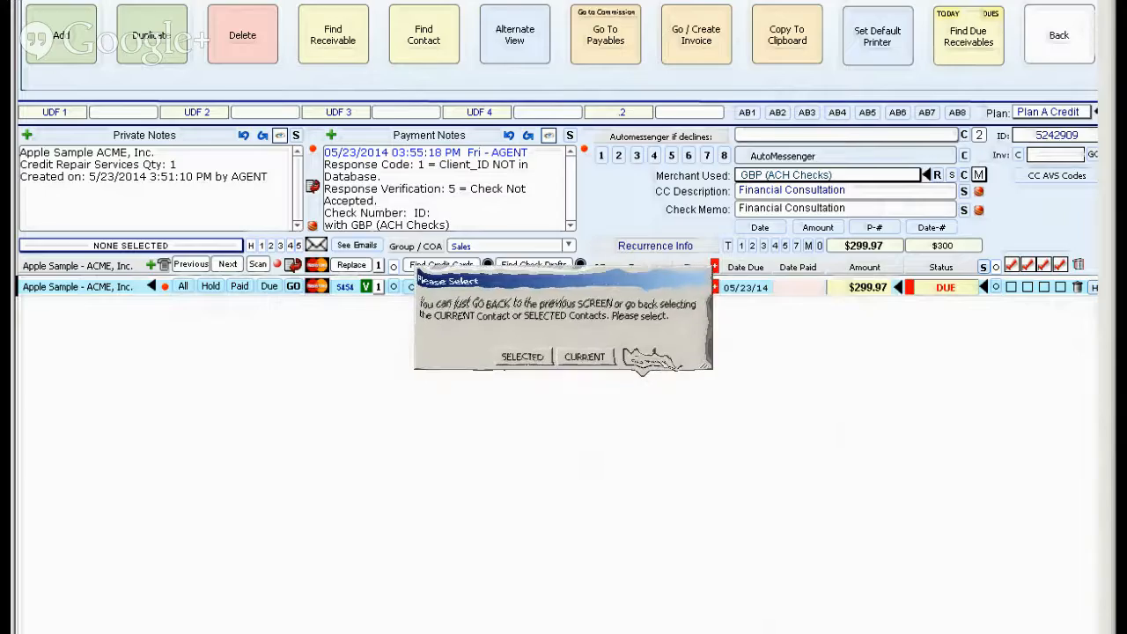
click(649, 364)
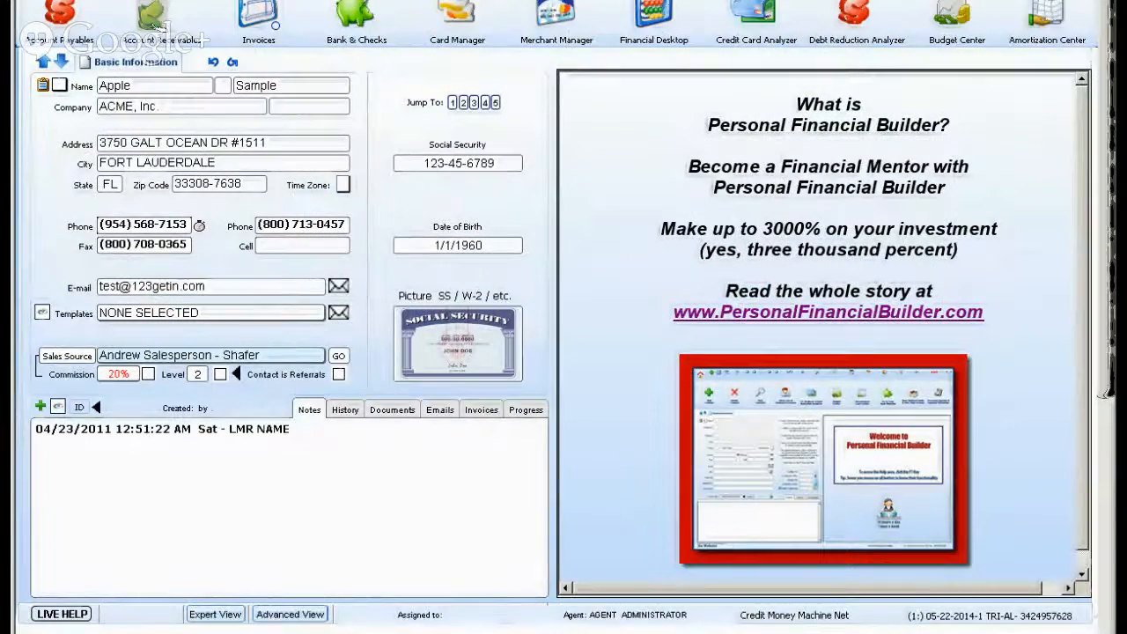
click(268, 19)
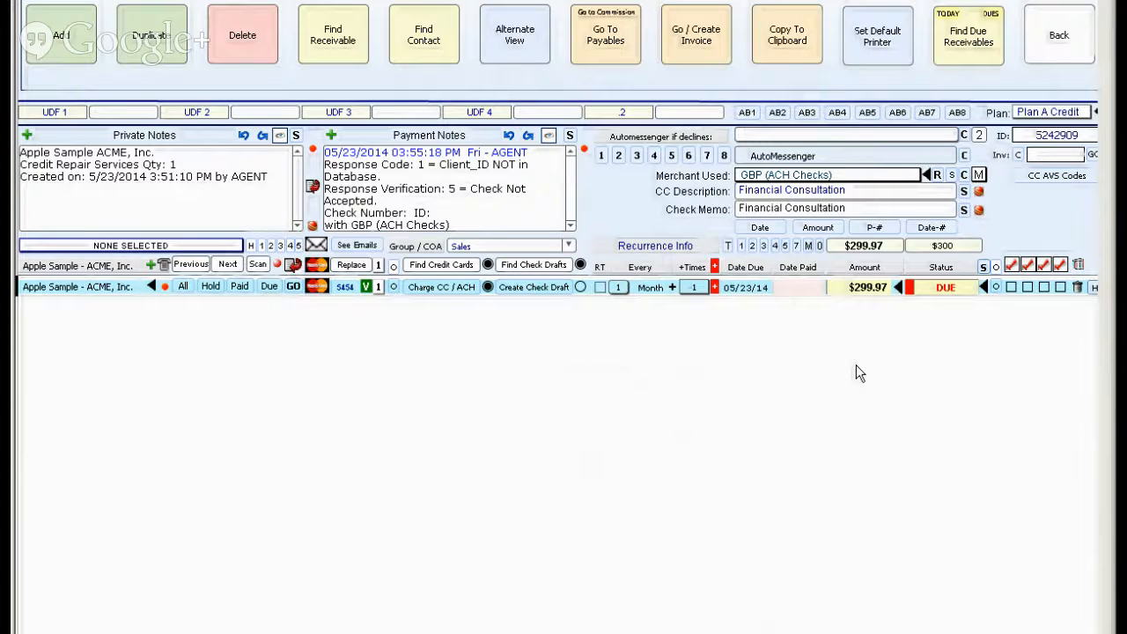
click(179, 289)
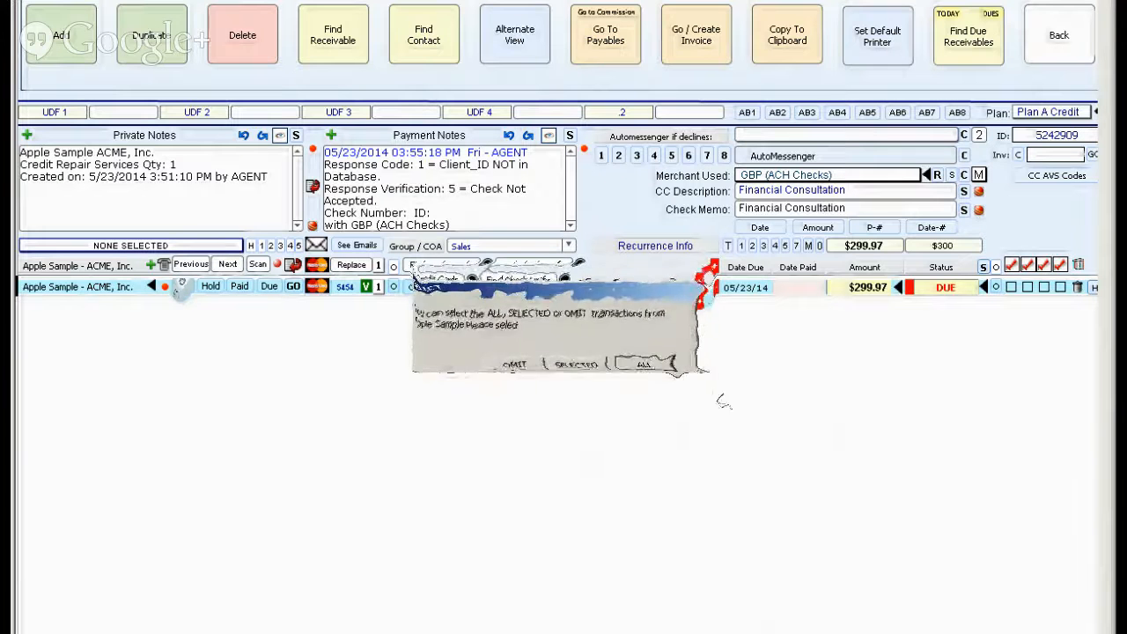
click(658, 362)
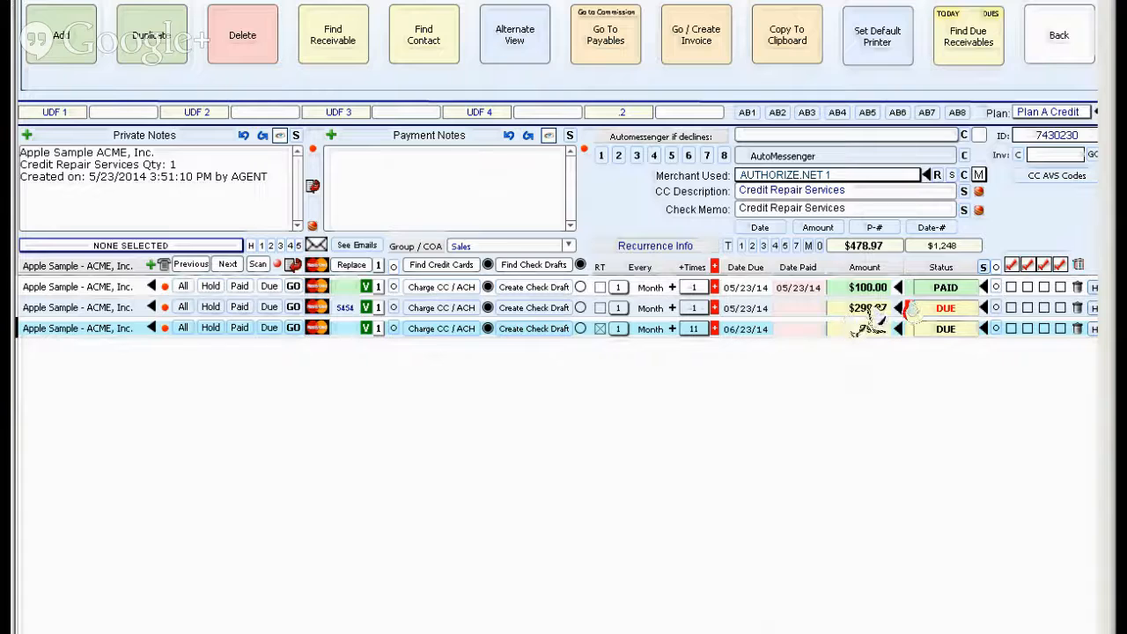
Change the status of the $299.97 receivable to PAID.
click(945, 310)
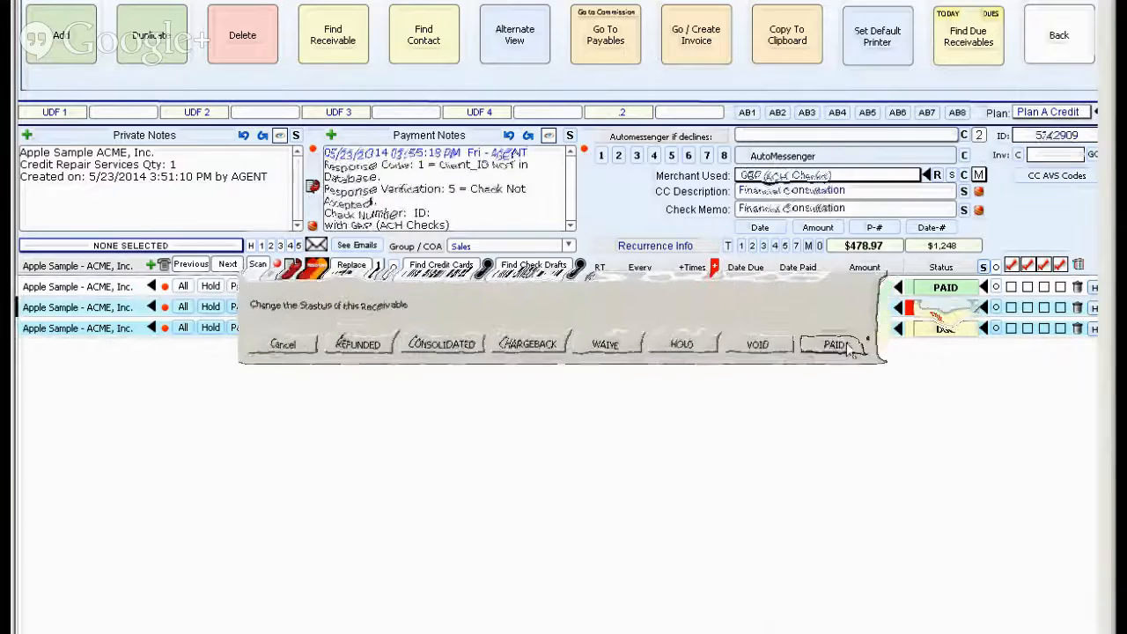
click(847, 346)
click(611, 380)
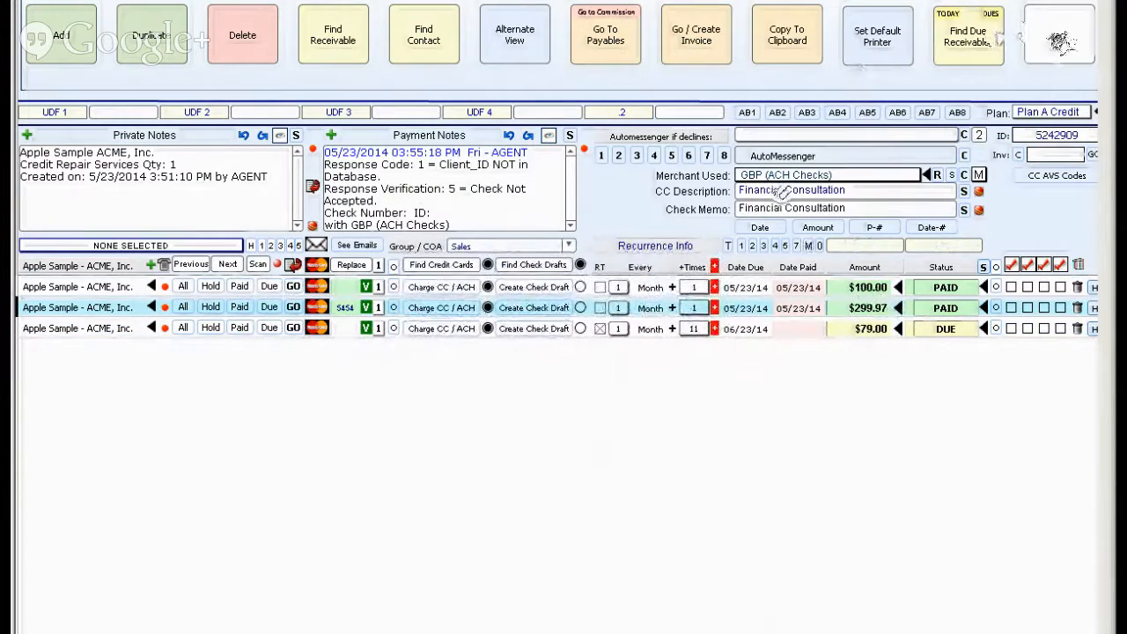
Return to the contact screen, check the salesperson's receivables and go back to the selected contacts.
click(1059, 42)
click(651, 364)
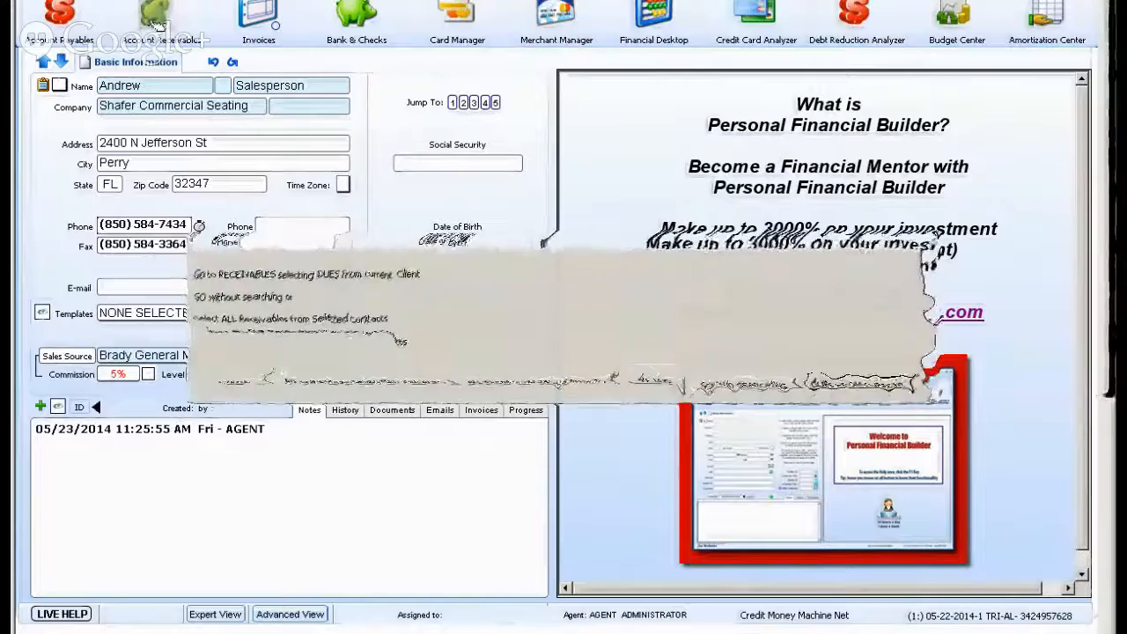
click(155, 21)
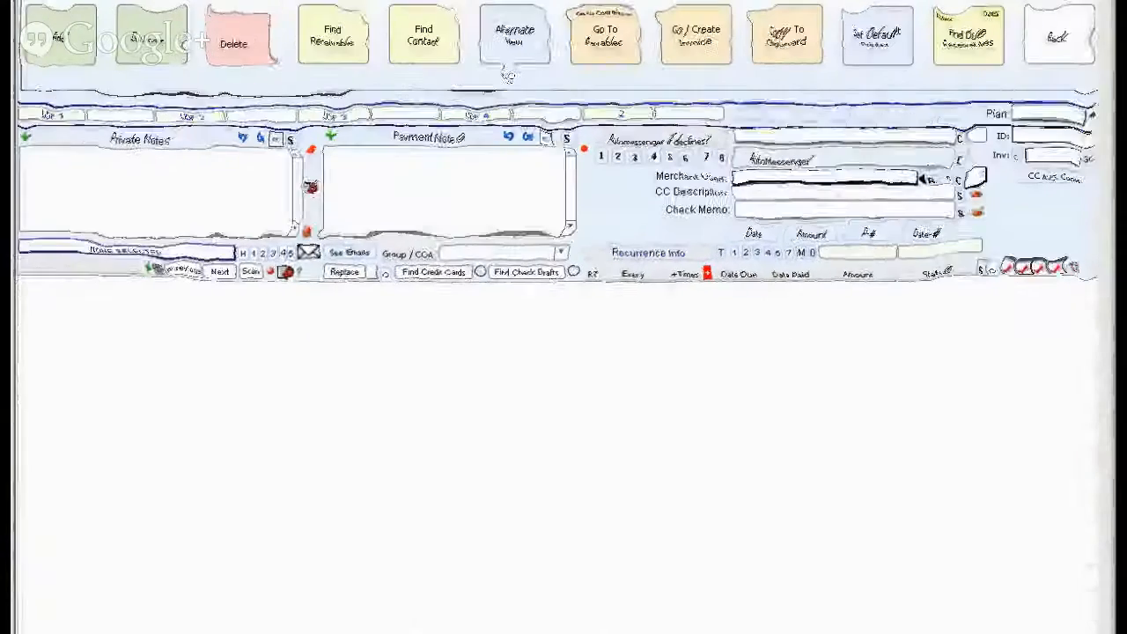
click(1037, 48)
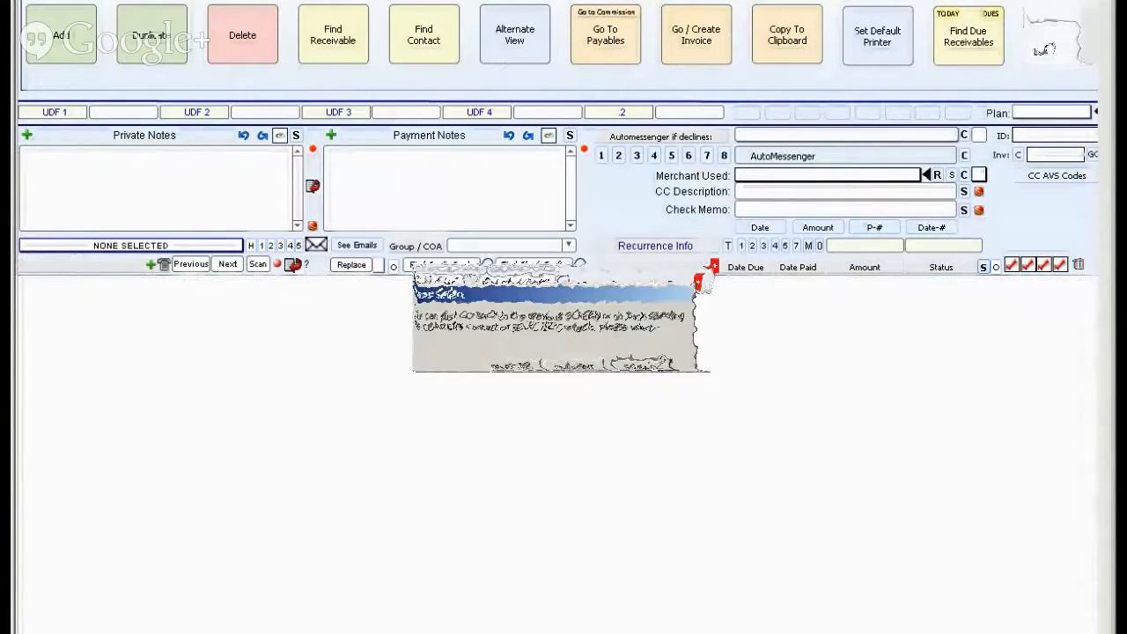
click(522, 364)
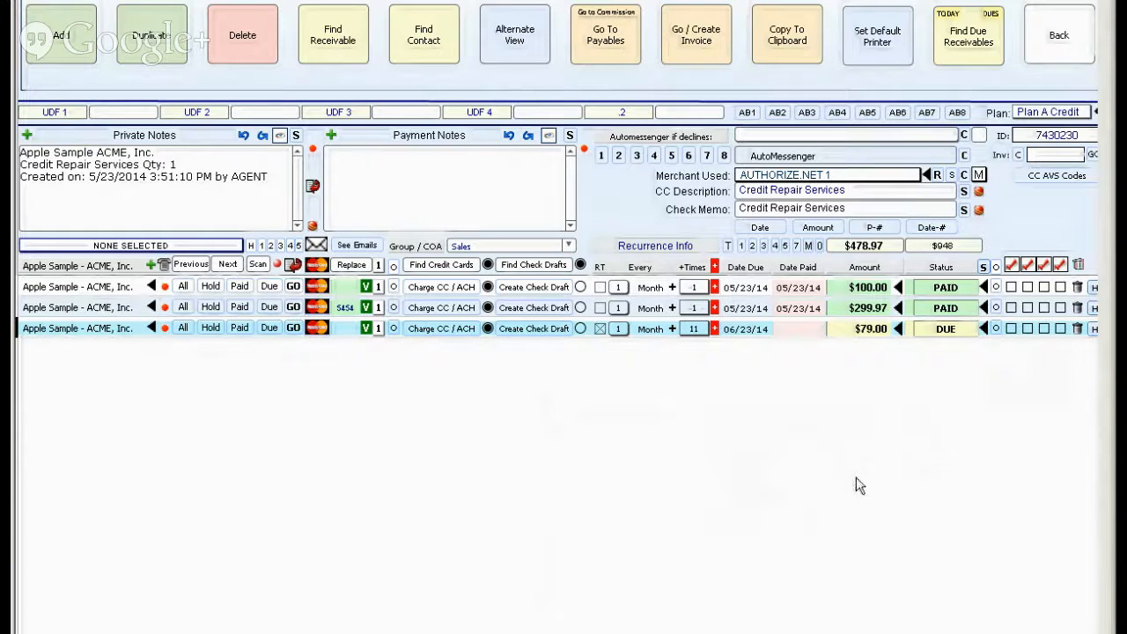
Review the credit card AVS and CVV2/CVC2 code list.
click(1040, 180)
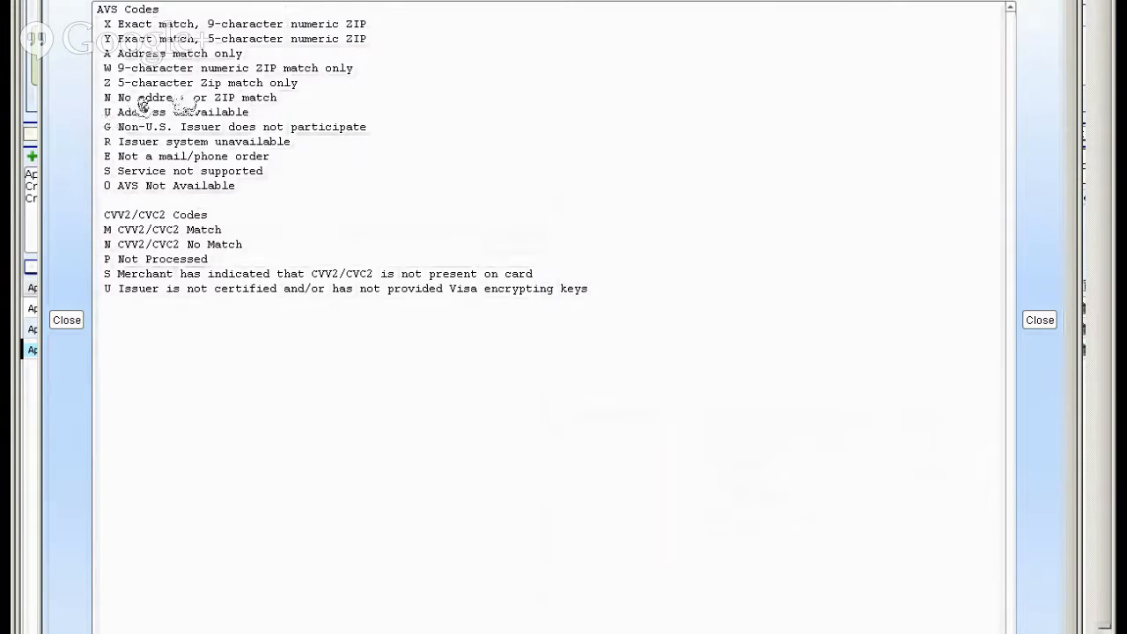
click(77, 198)
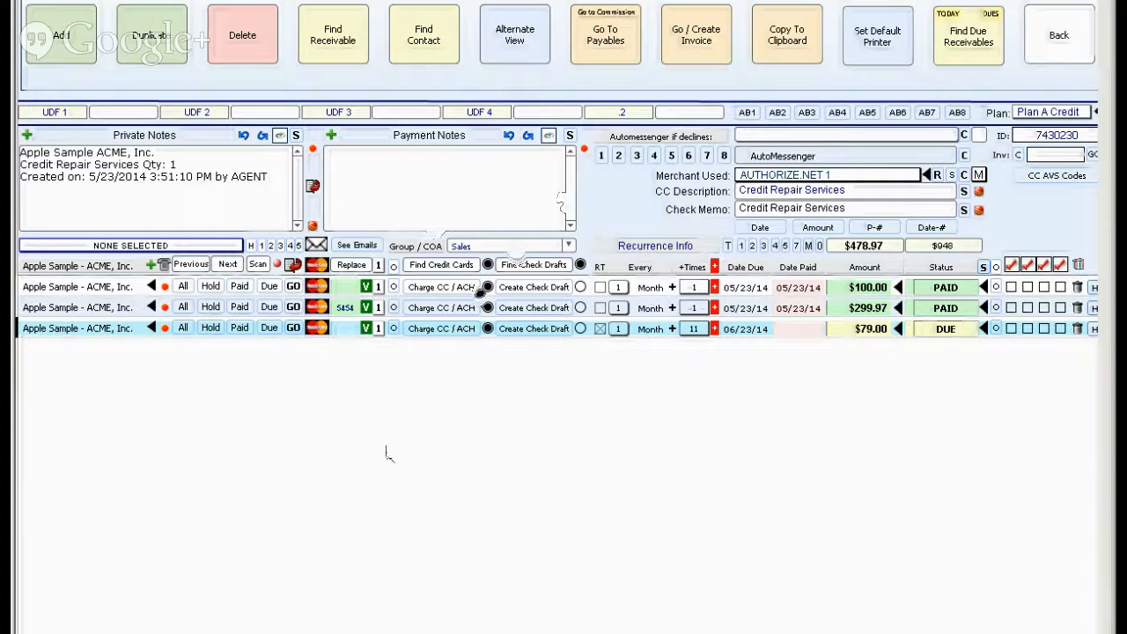
Go from the $79.00 receivable to its contact, switch to Advanced View and open the stored credit cards.
click(341, 329)
click(294, 331)
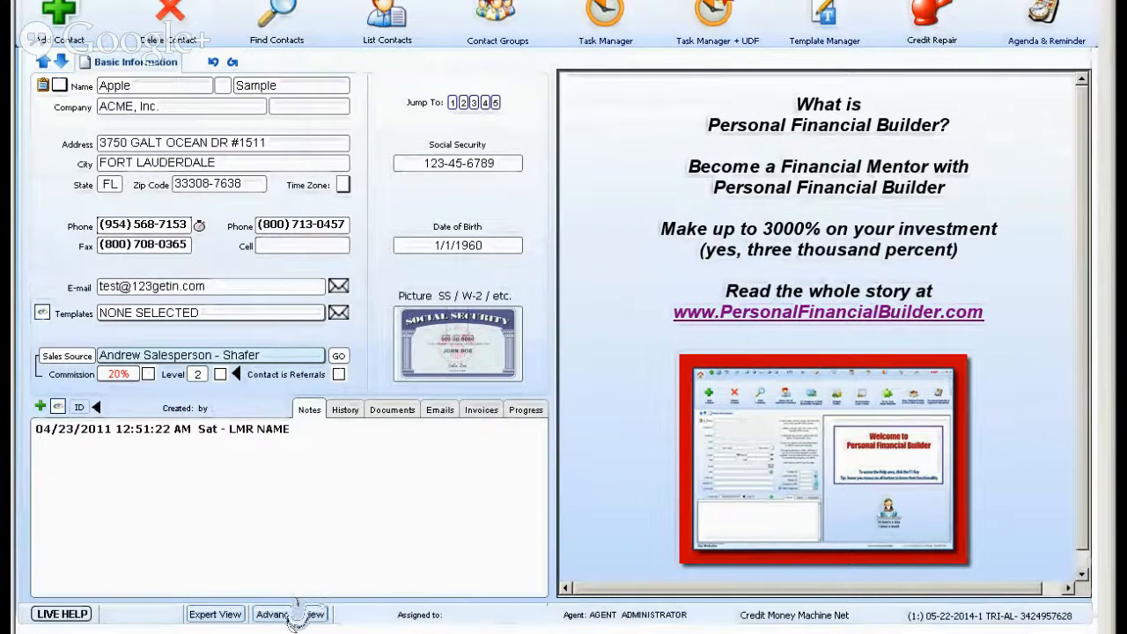
click(291, 613)
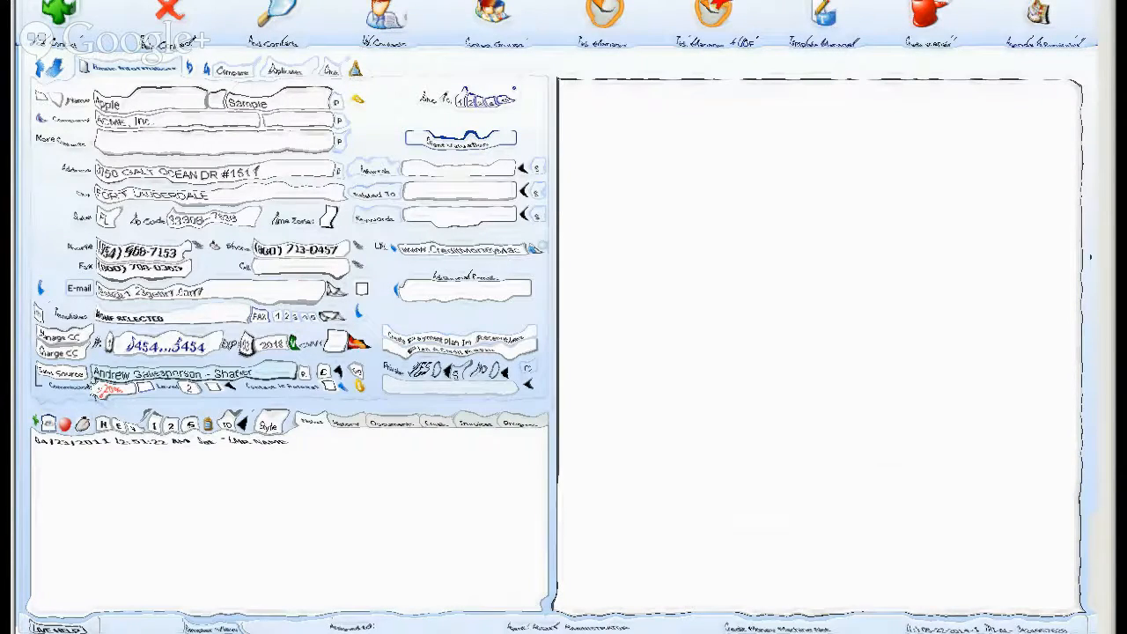
click(165, 338)
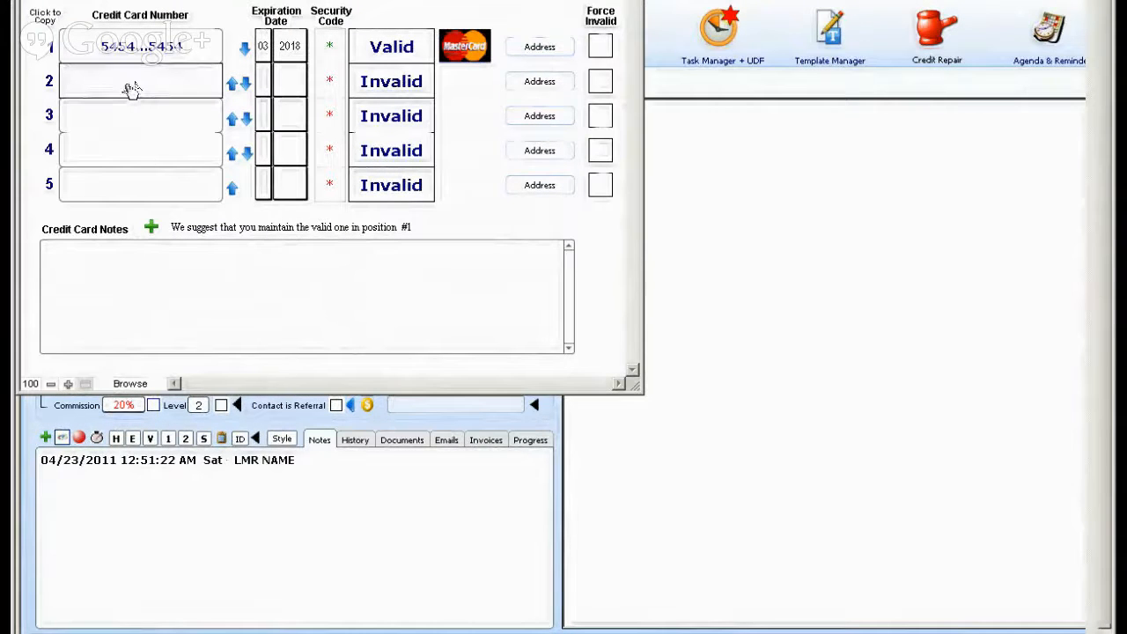
Add a second credit card with its card number, expiration date 04 2015 and security code.
click(132, 91)
text(54545454545)
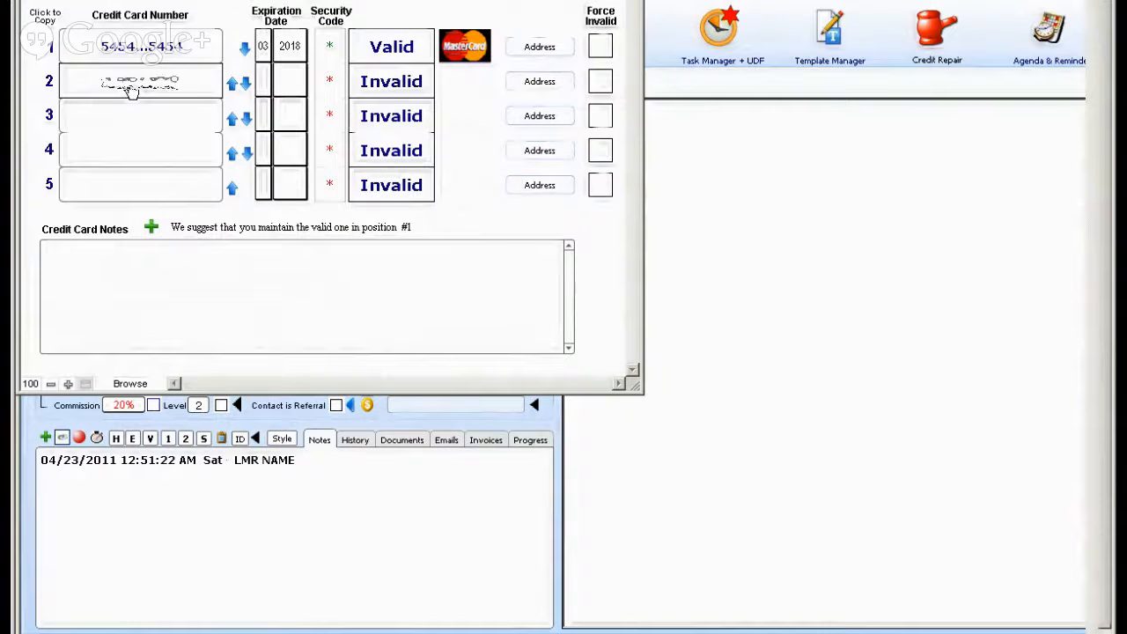
text(54545454)
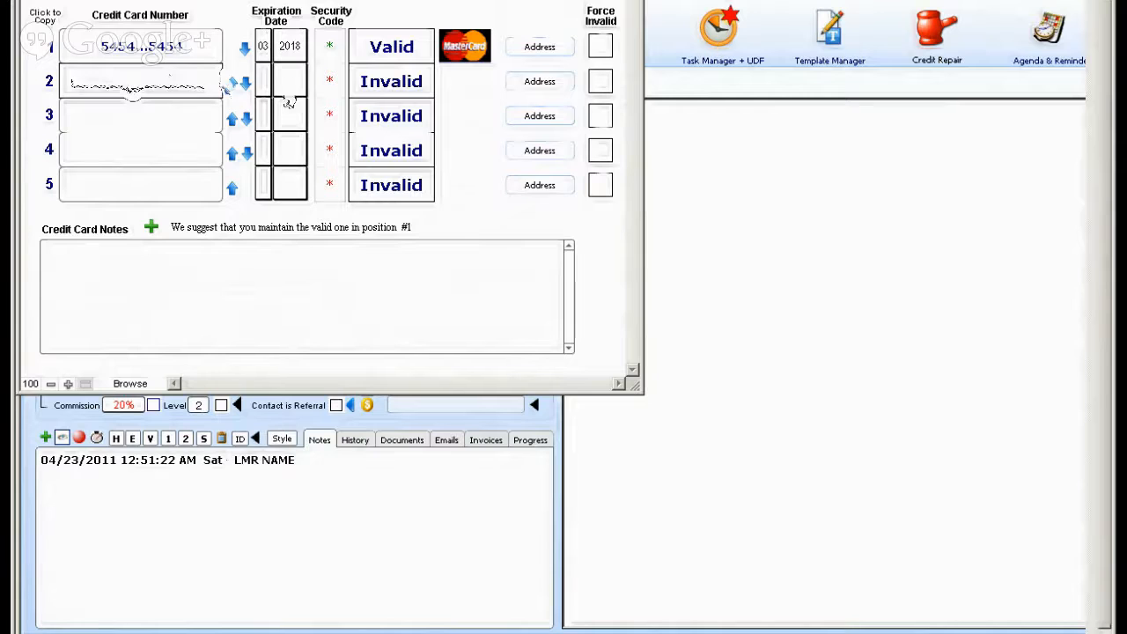
click(262, 81)
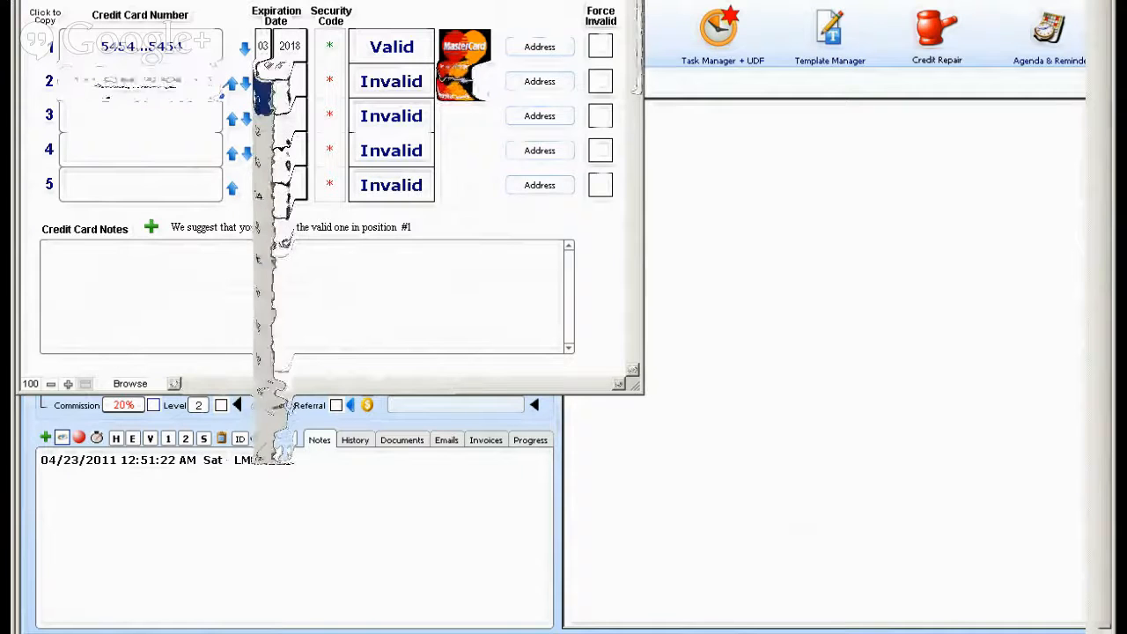
click(287, 85)
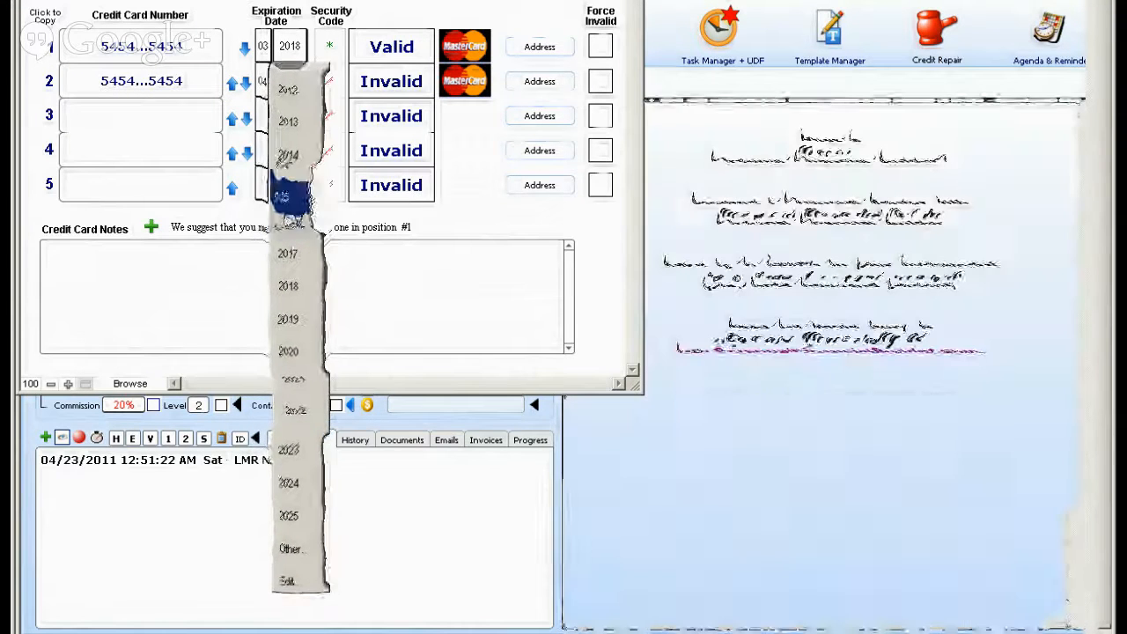
click(286, 198)
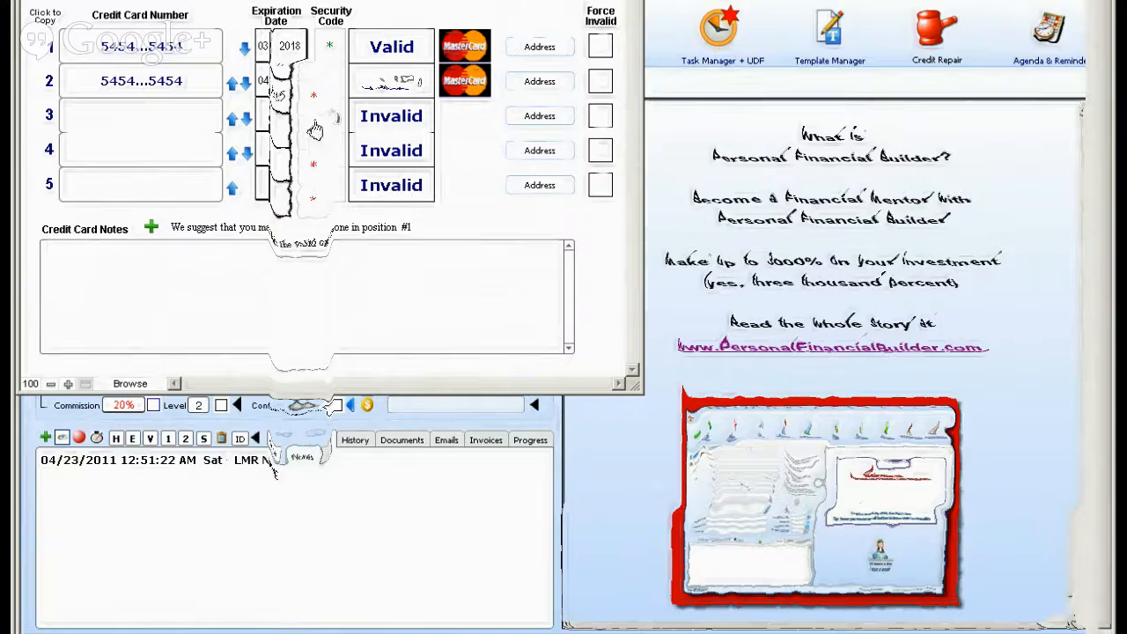
click(328, 81)
text(123)
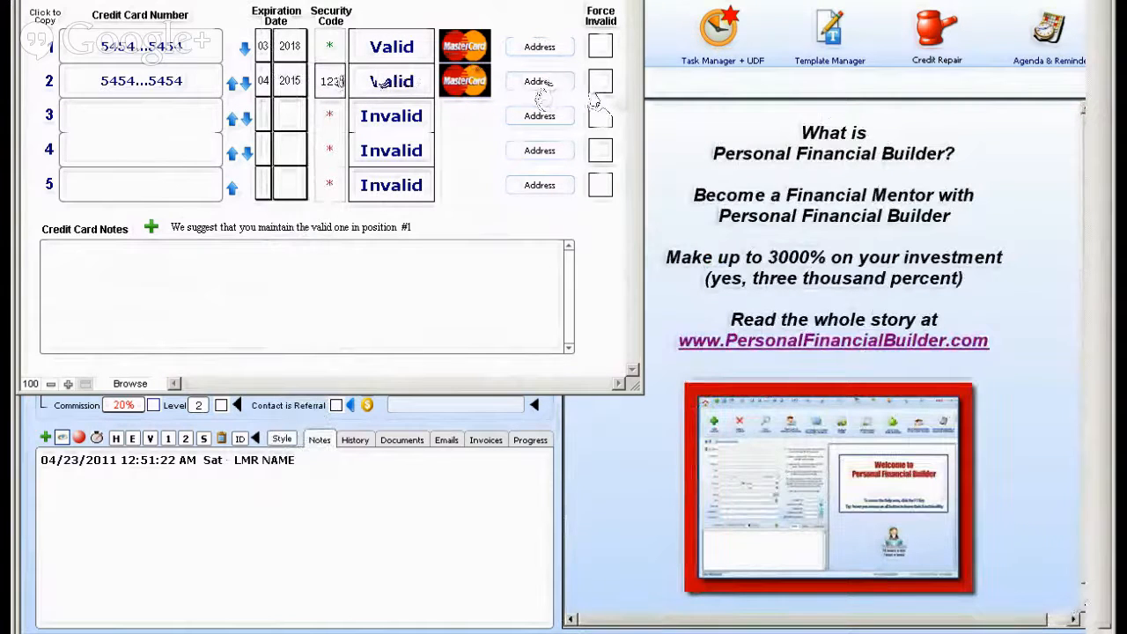
Save the prefilled owner and address details for the second credit card.
click(540, 81)
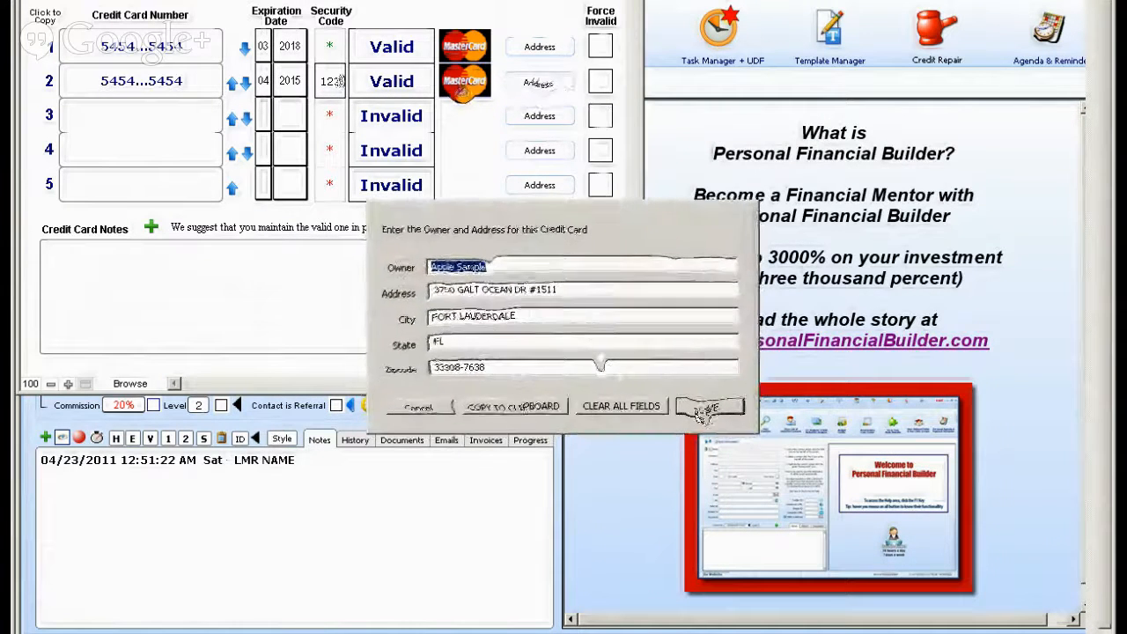
click(709, 405)
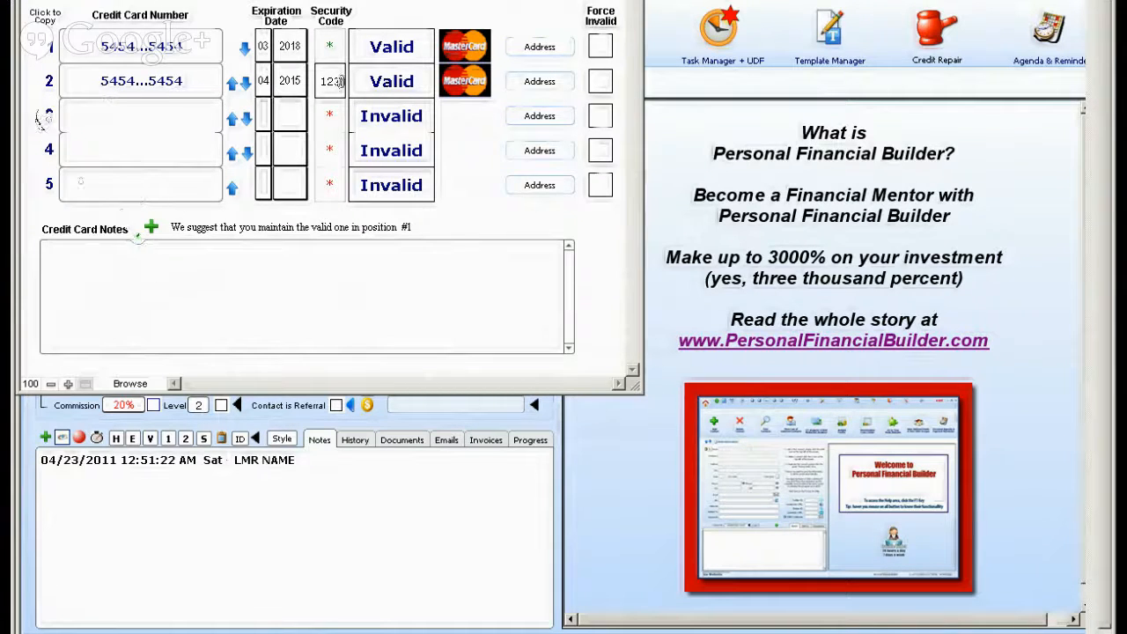
key(Tab)
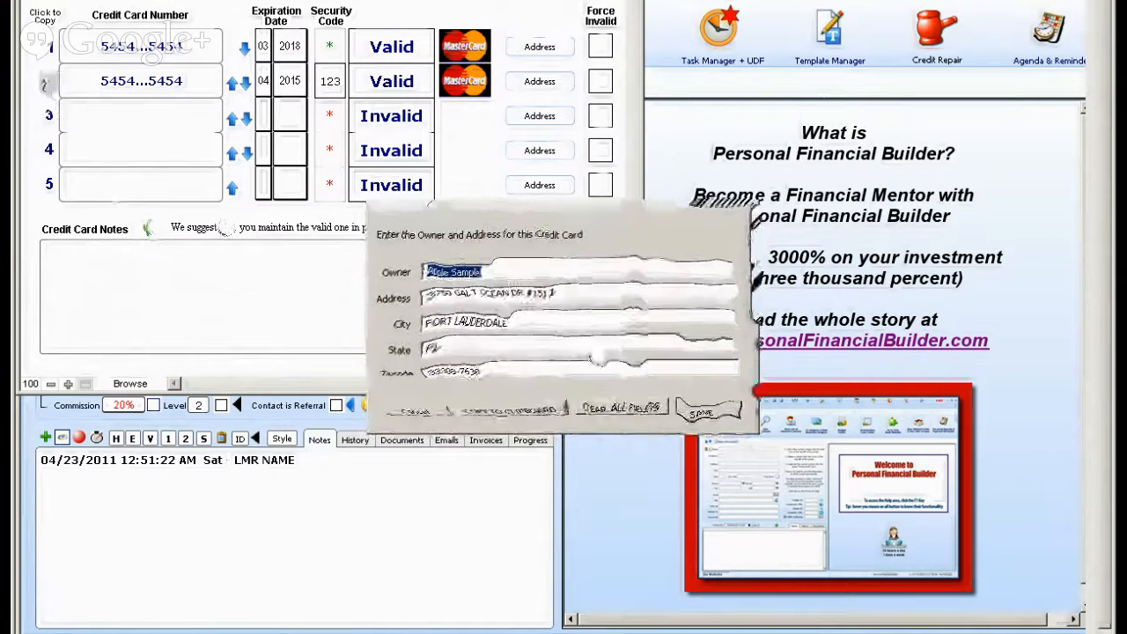
click(707, 406)
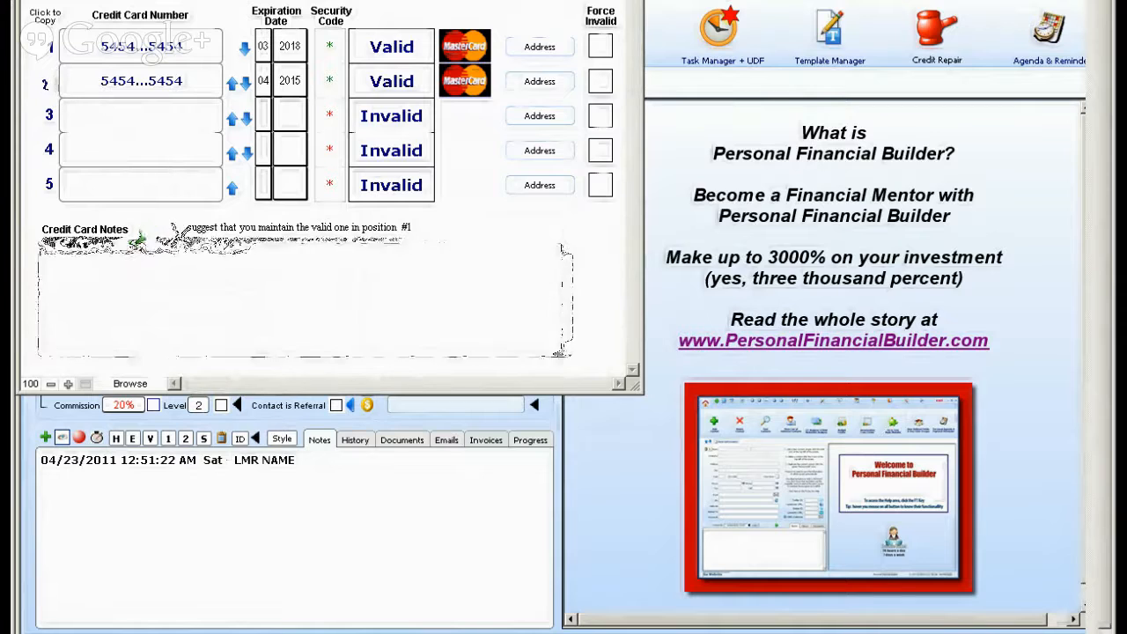
Add a time-stamped credit card note reading "This card was given by phone" and paste the abbreviated card number after it.
click(151, 229)
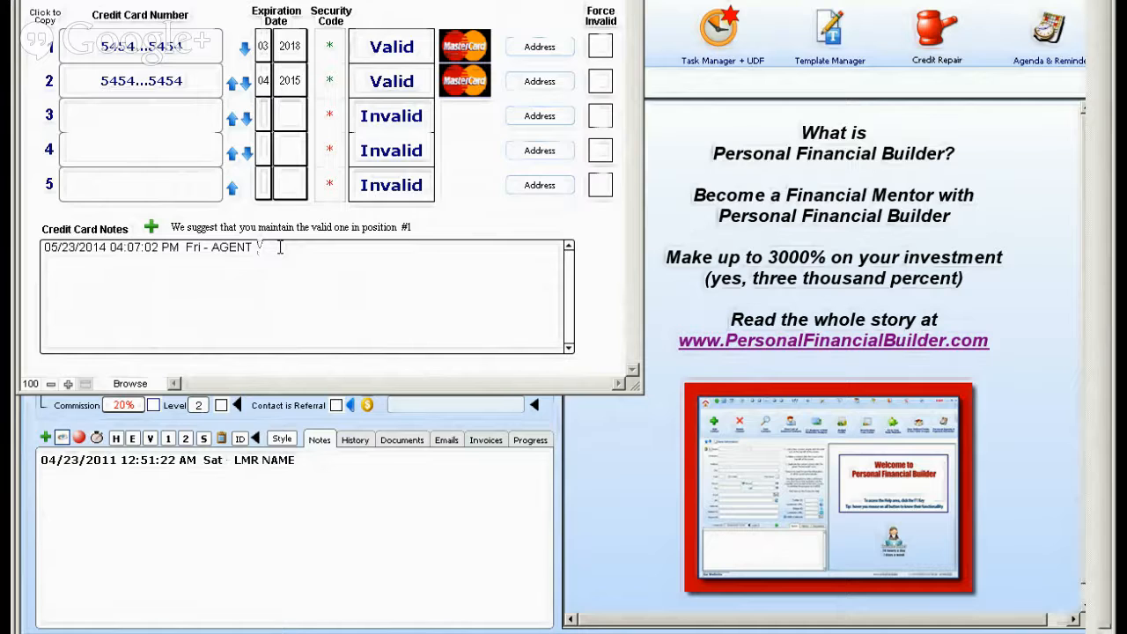
text(This card was given by phone)
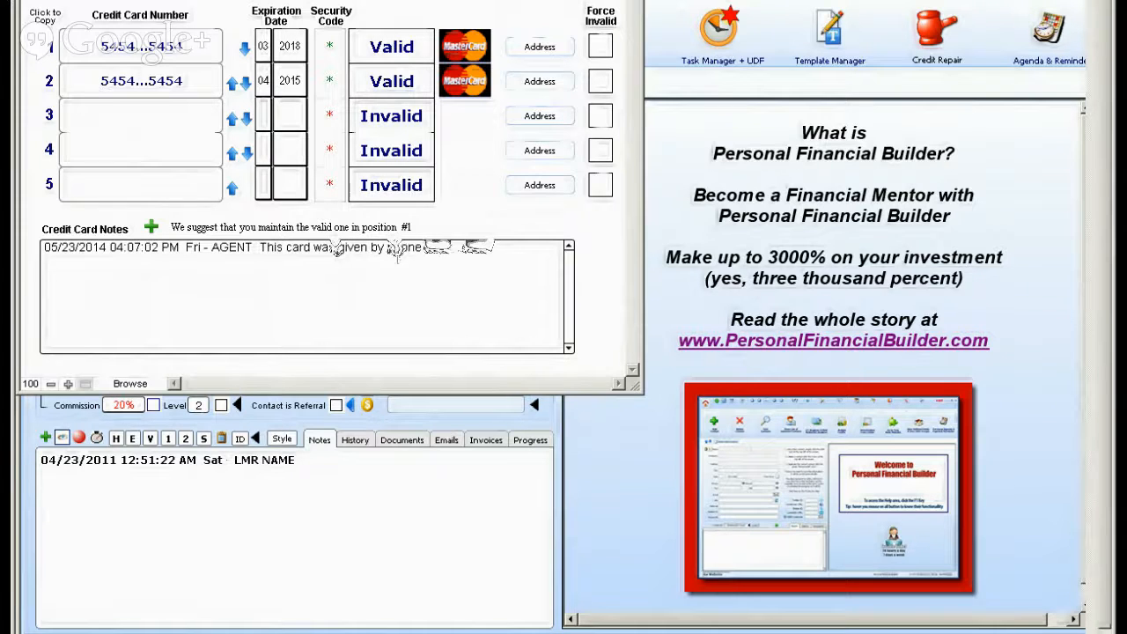
text(5454...5454)
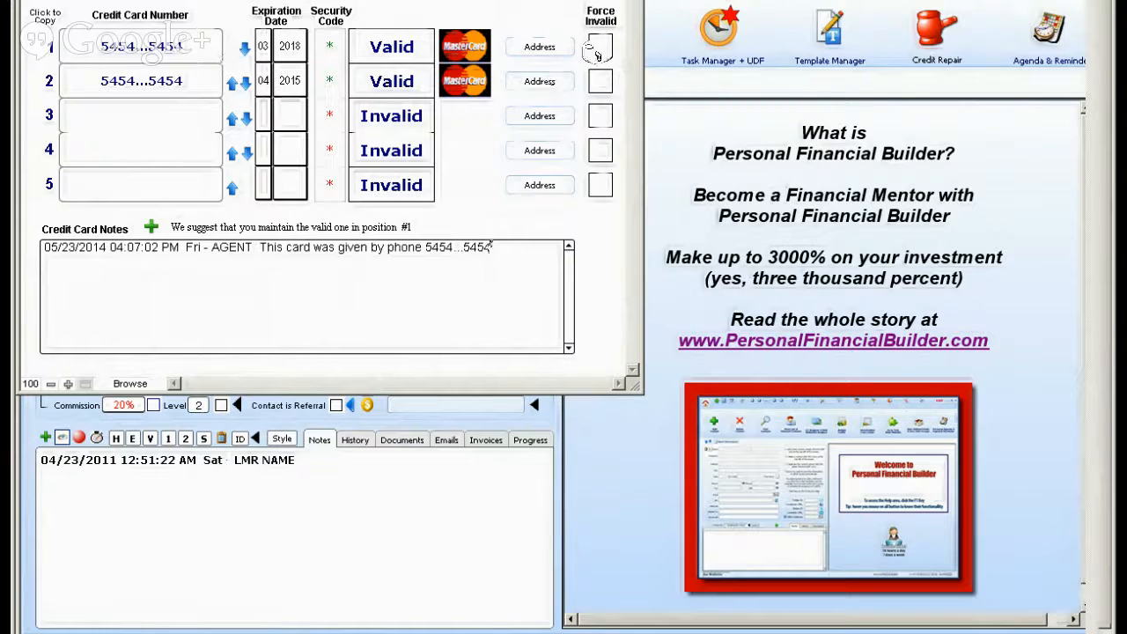
Flag the first credit card as Force Invalid and clear the flag again.
click(596, 51)
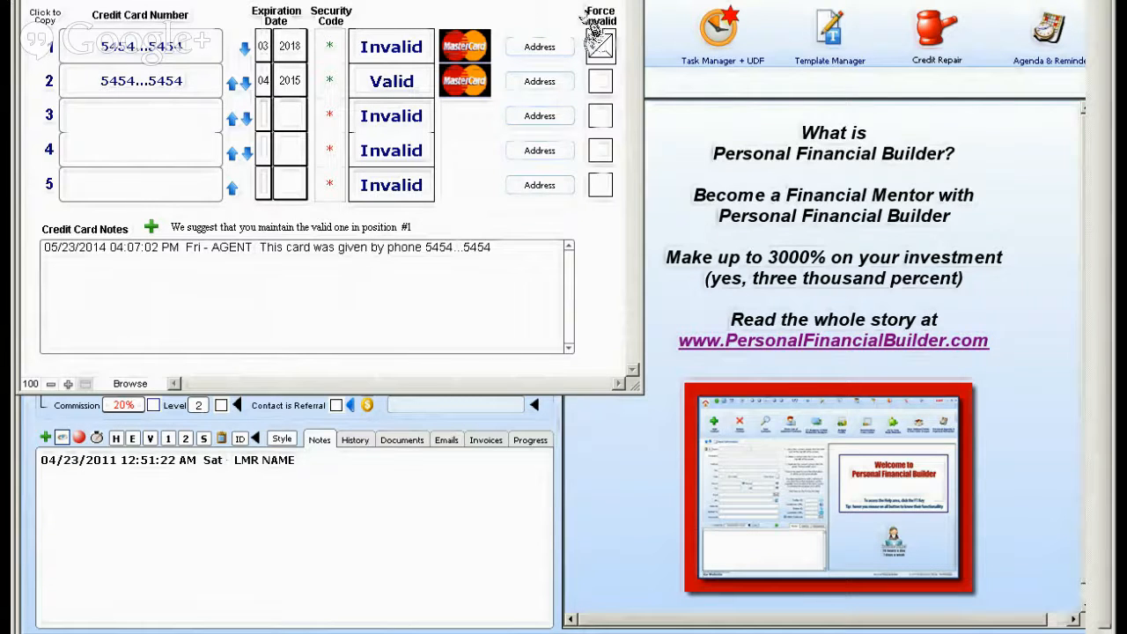
click(601, 48)
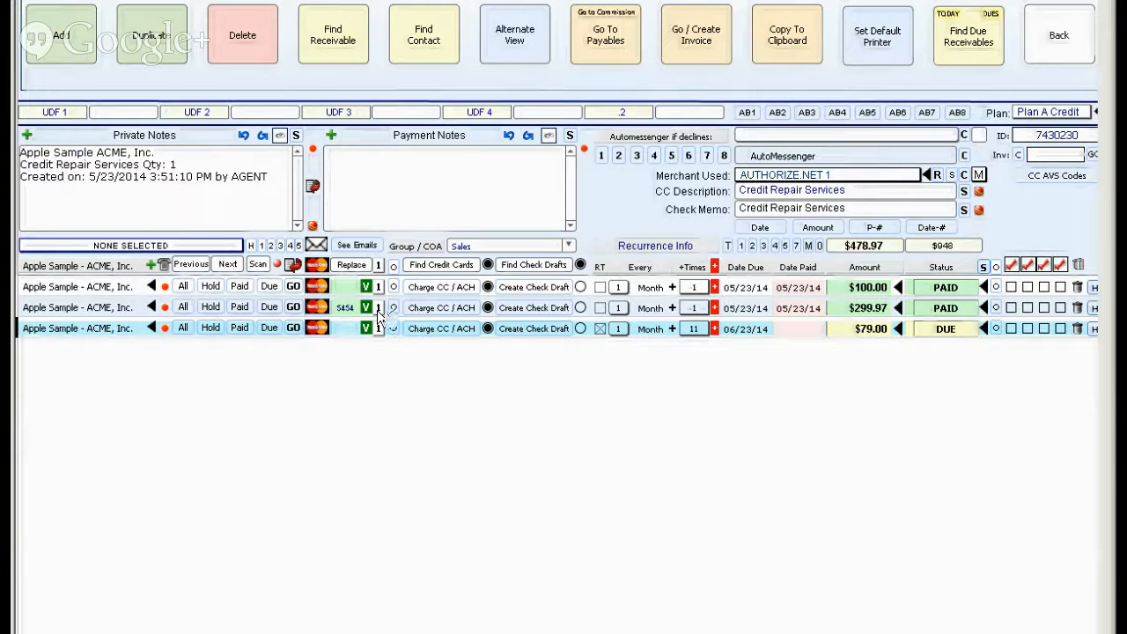
Select the $299.97 receivable and set the replacement card position to 2.
click(378, 309)
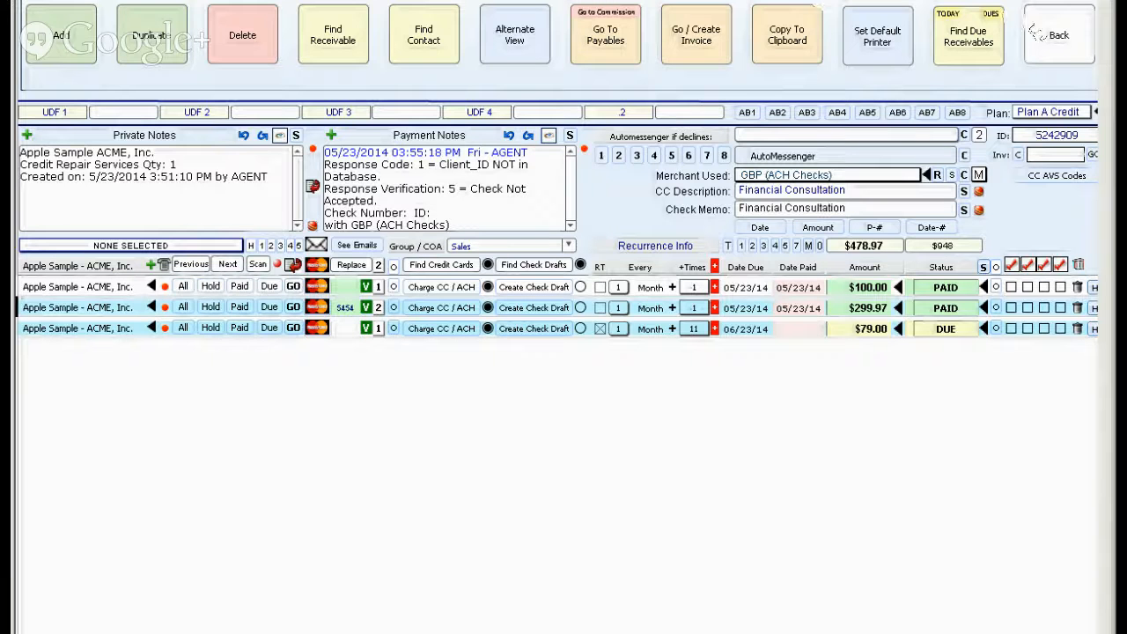
Return to the contact's record and open the bank and credit card accounts from Bank & Checks.
click(1043, 36)
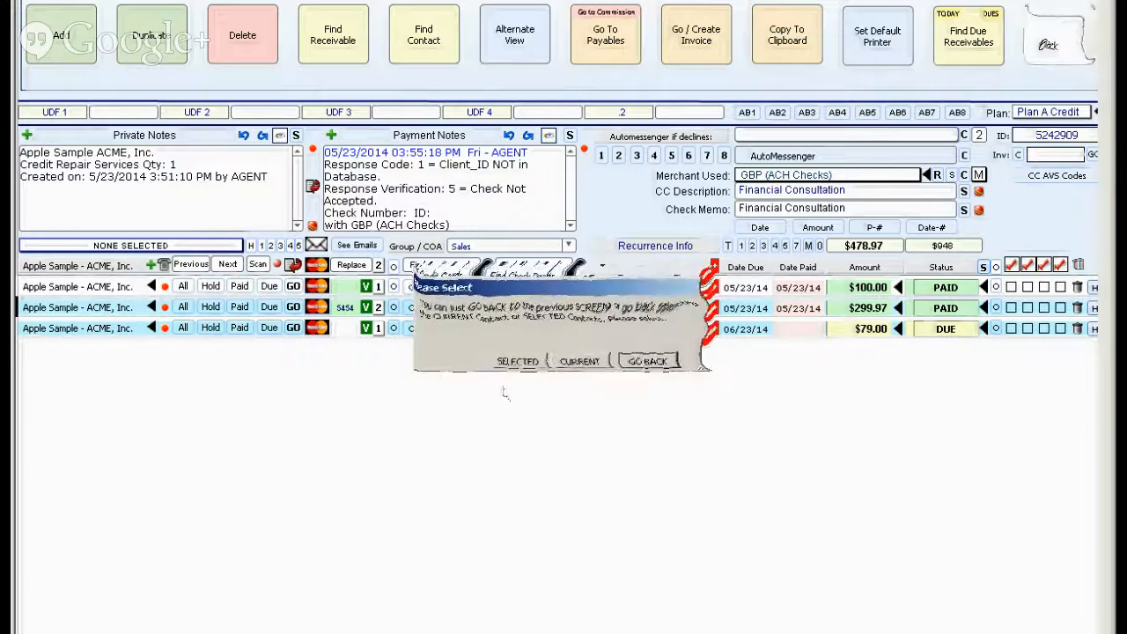
click(650, 362)
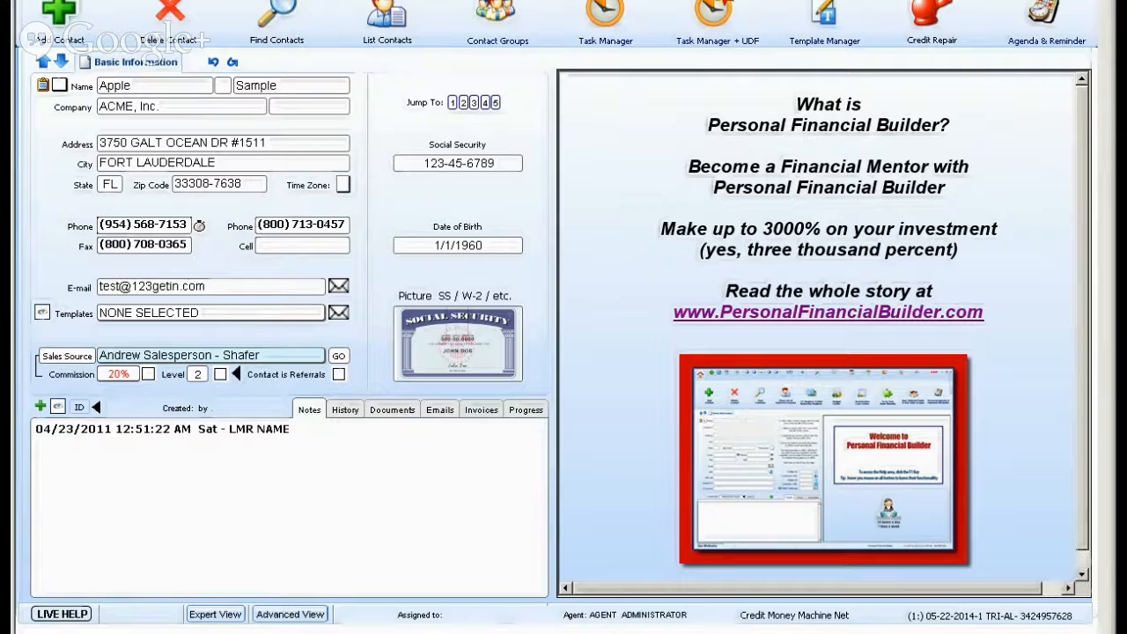
click(343, 1)
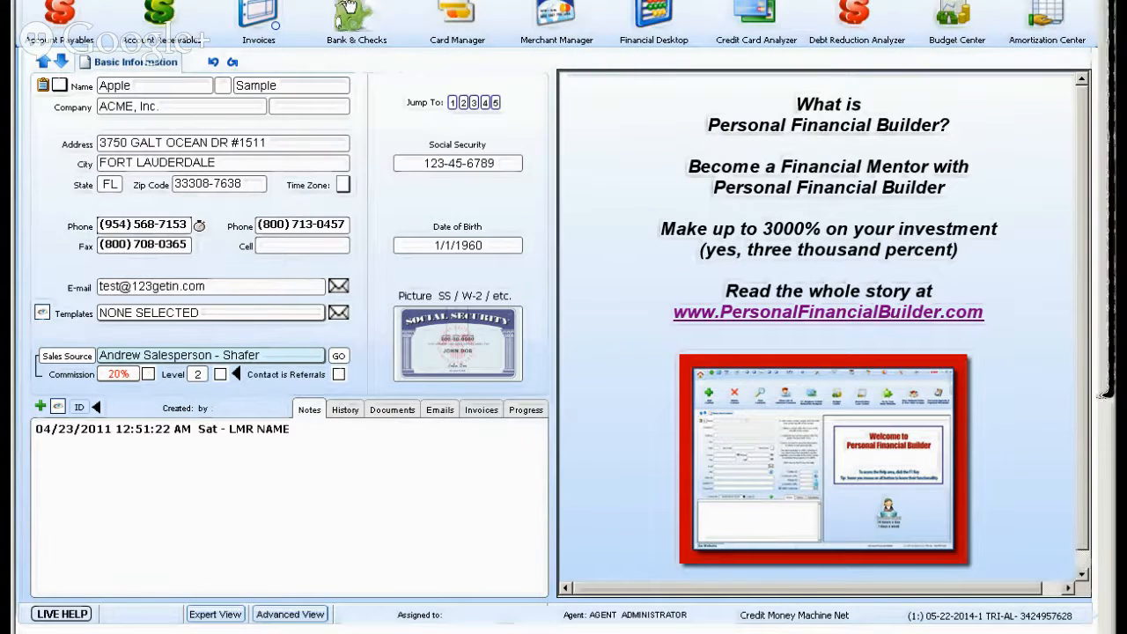
click(349, 11)
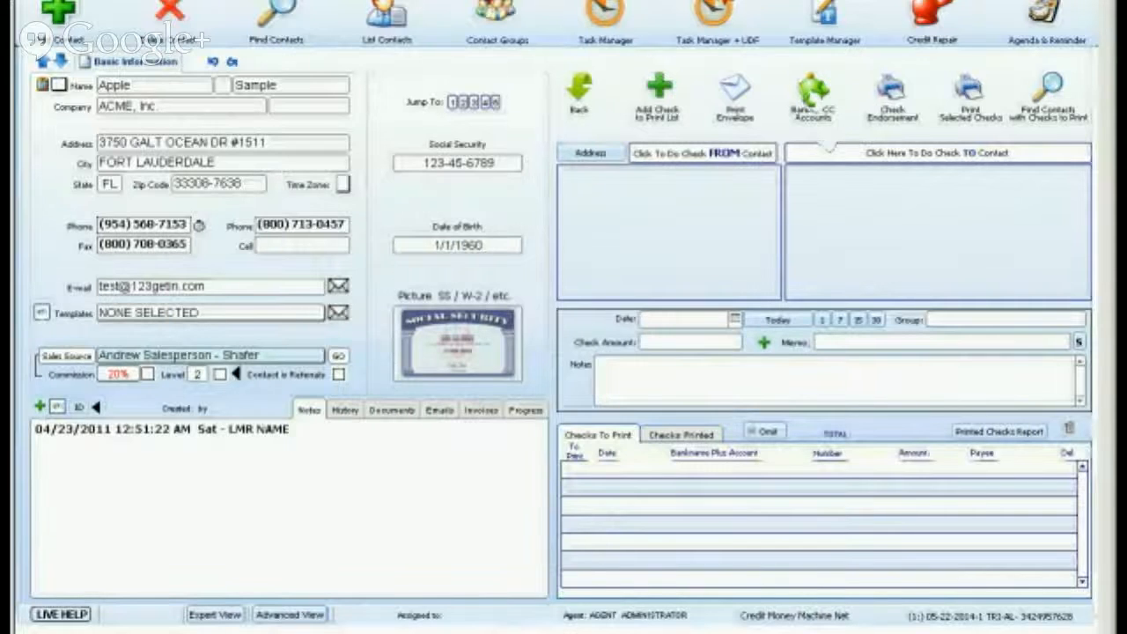
click(804, 108)
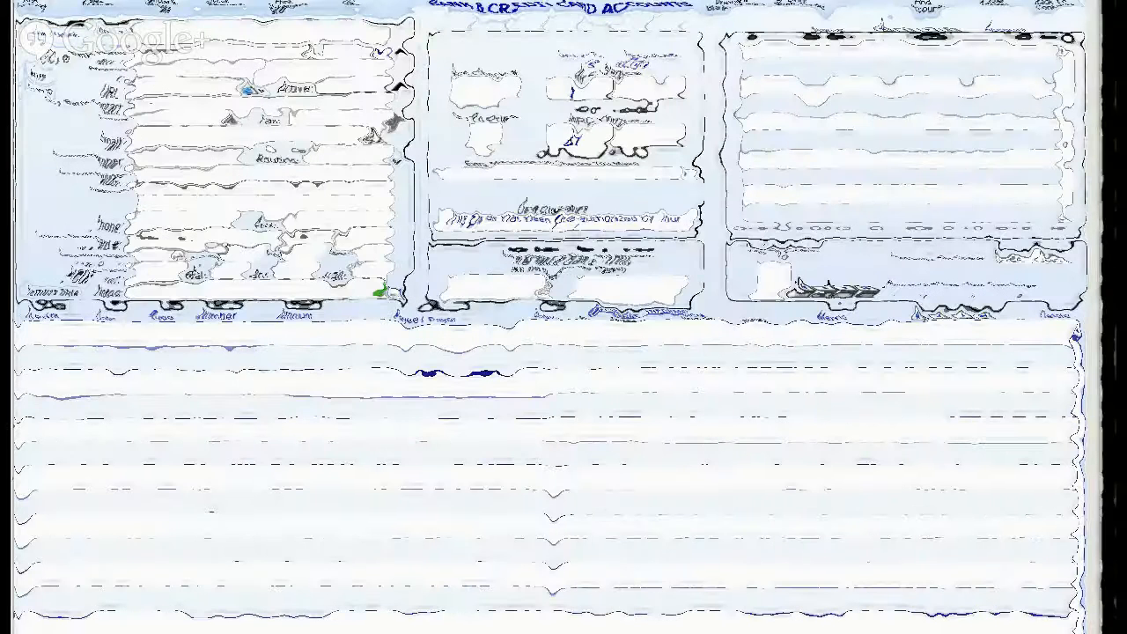
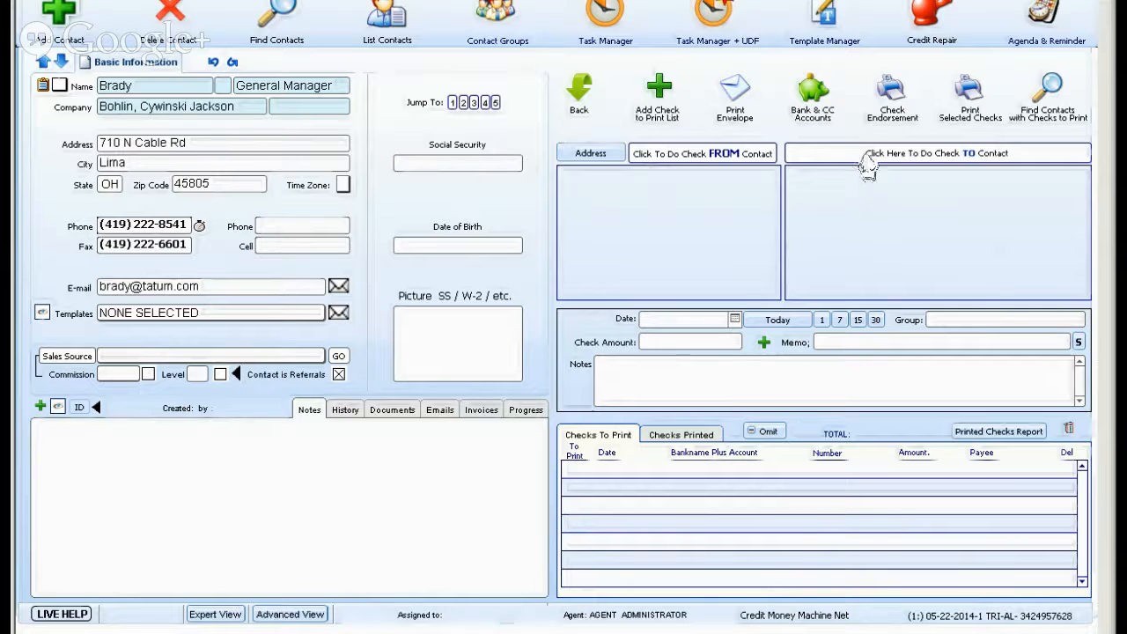
Compare the setup fields for a check made to the contact with those for a check made from the contact.
click(867, 157)
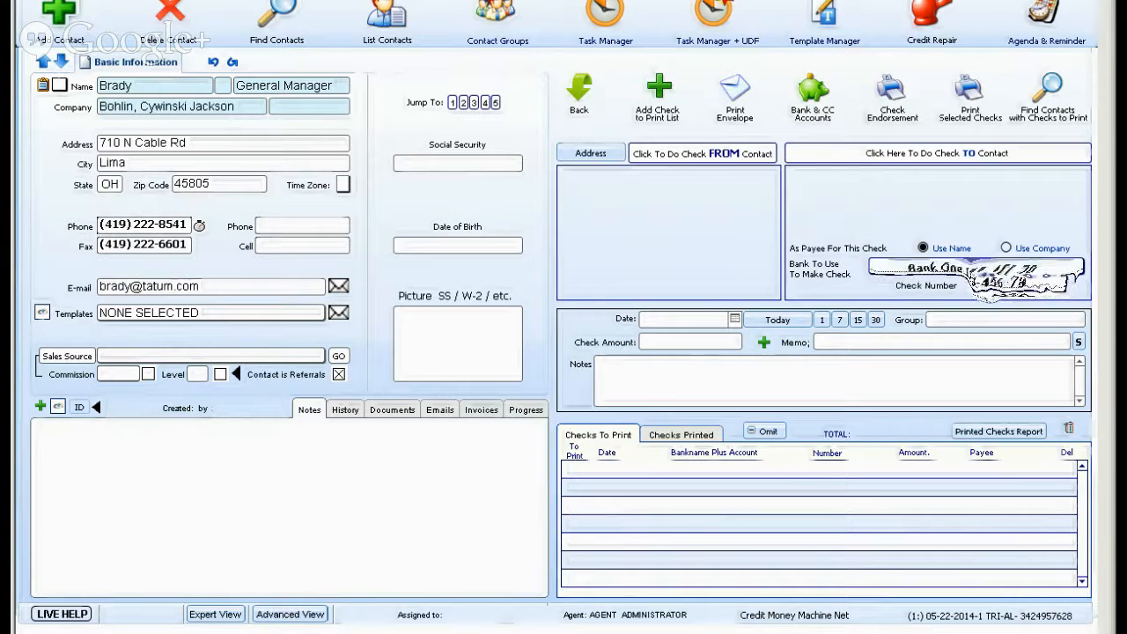
click(680, 155)
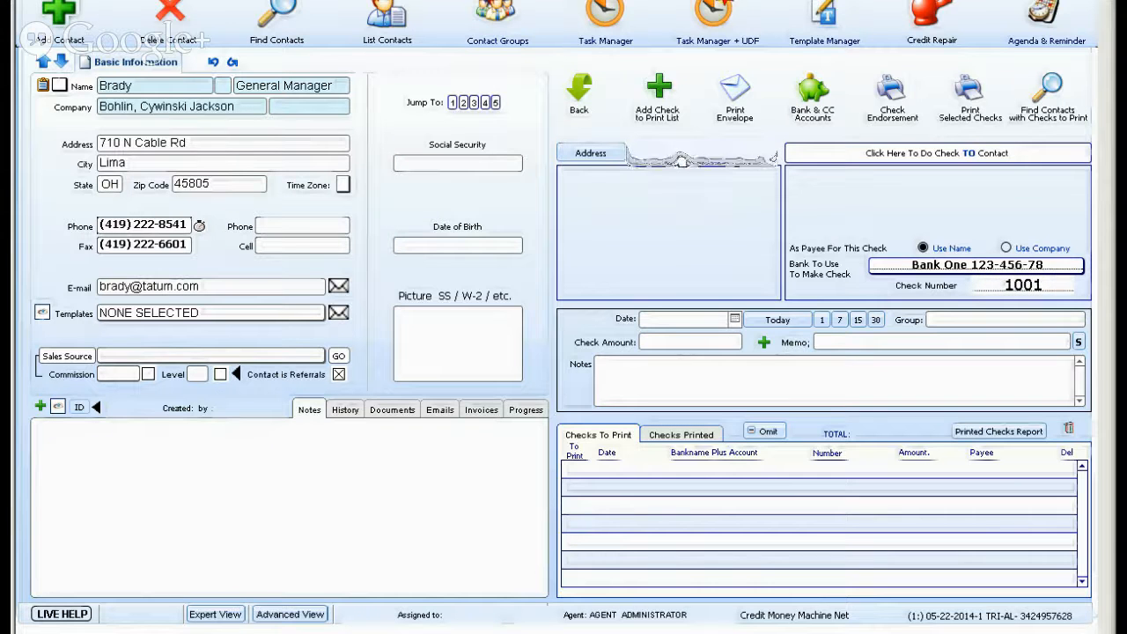
click(875, 155)
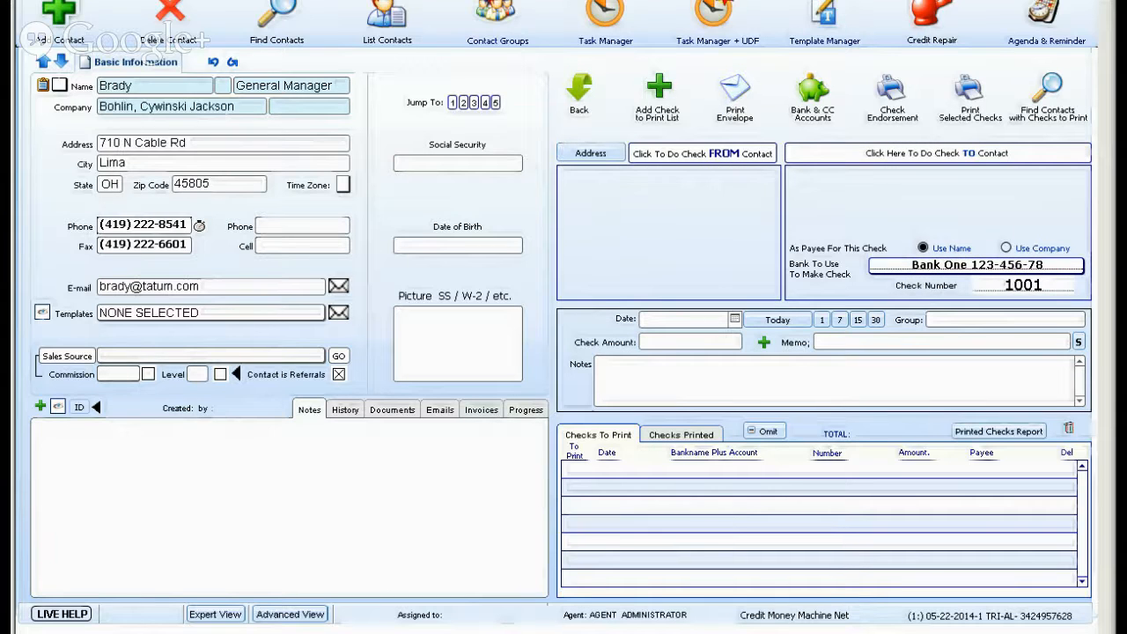
Add a blank contact record and delete it again.
click(59, 17)
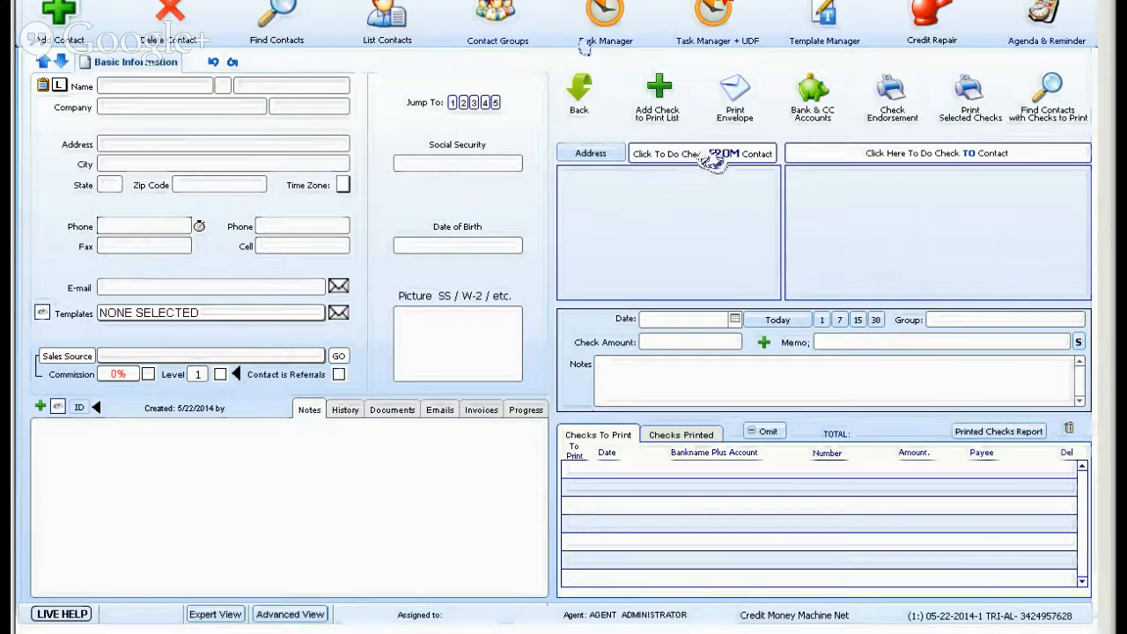
click(172, 14)
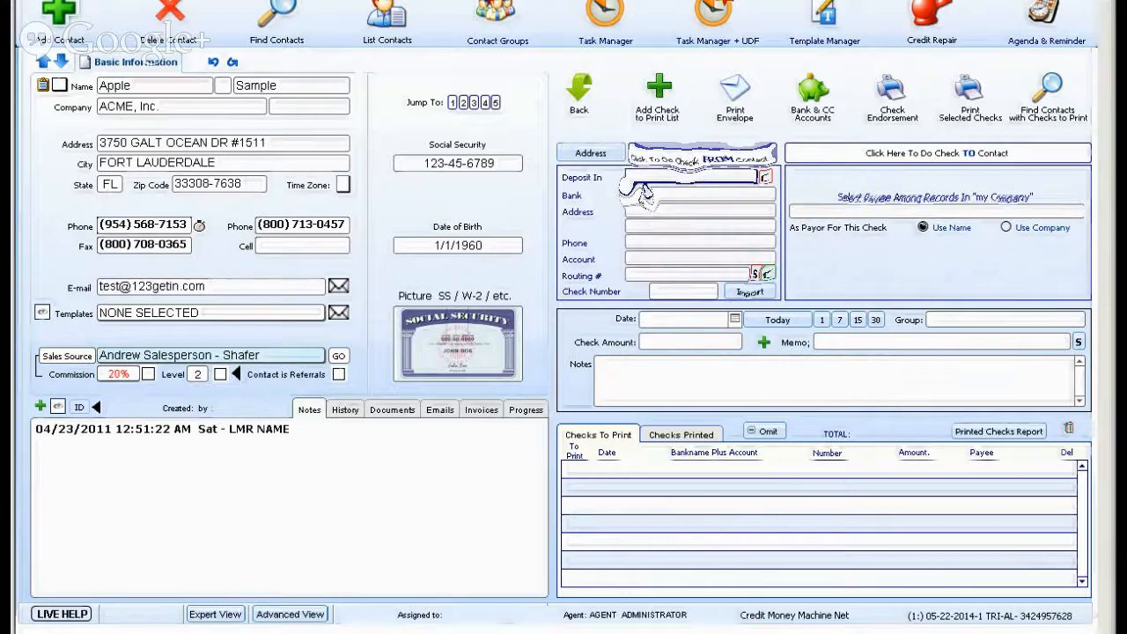
Set the Bank One account as the deposit account for the contact's check and enter Bank of America as the bank.
click(646, 180)
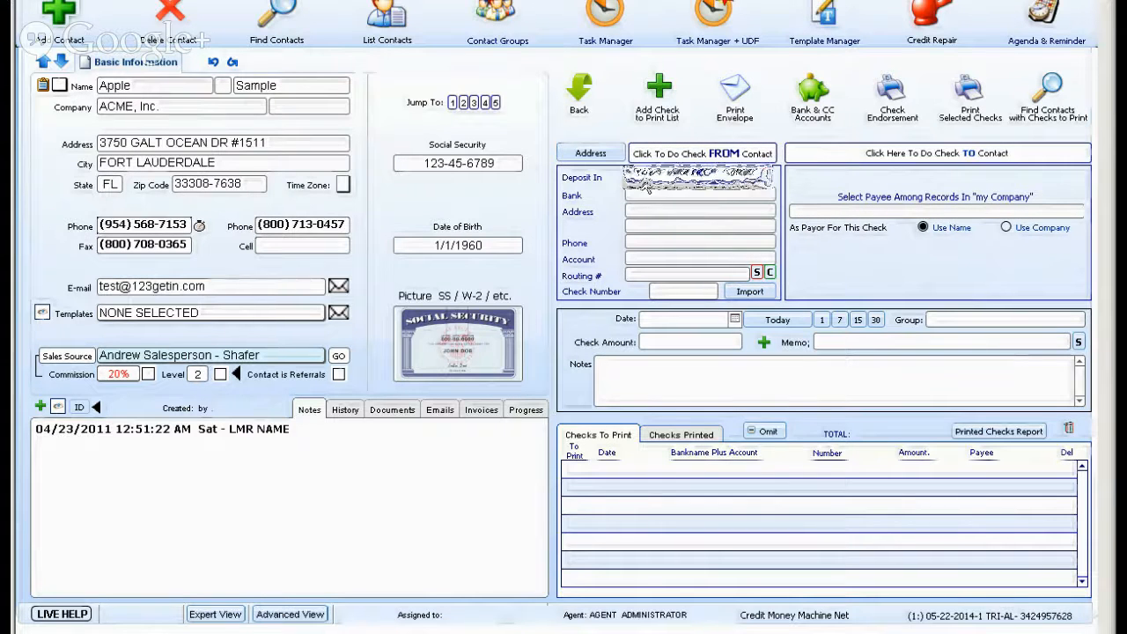
click(682, 186)
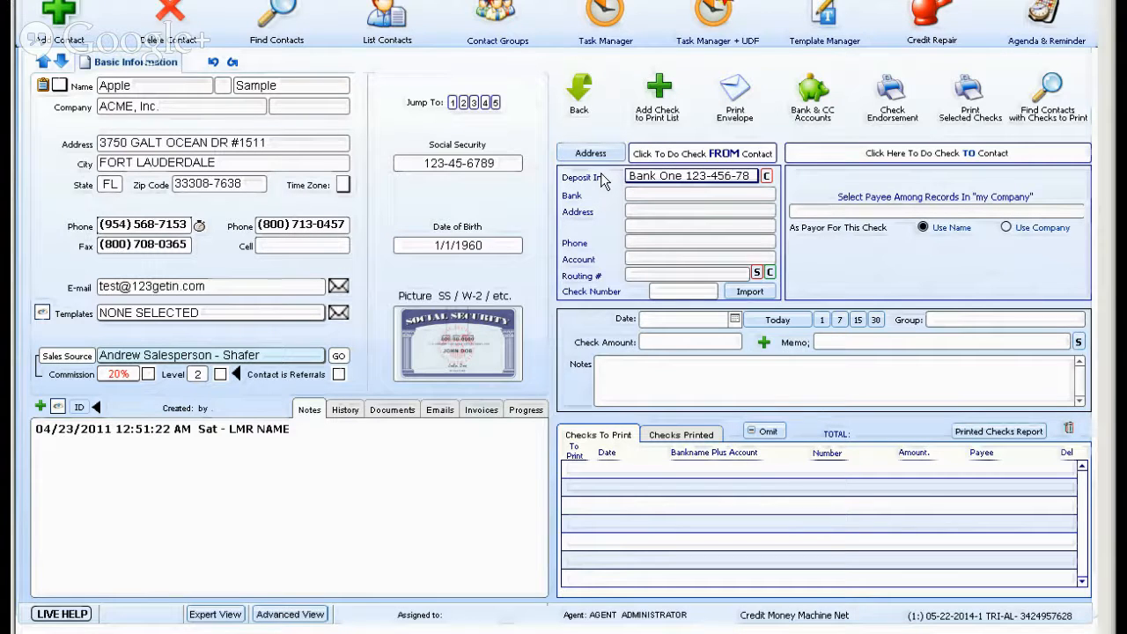
click(641, 194)
text(Bank of)
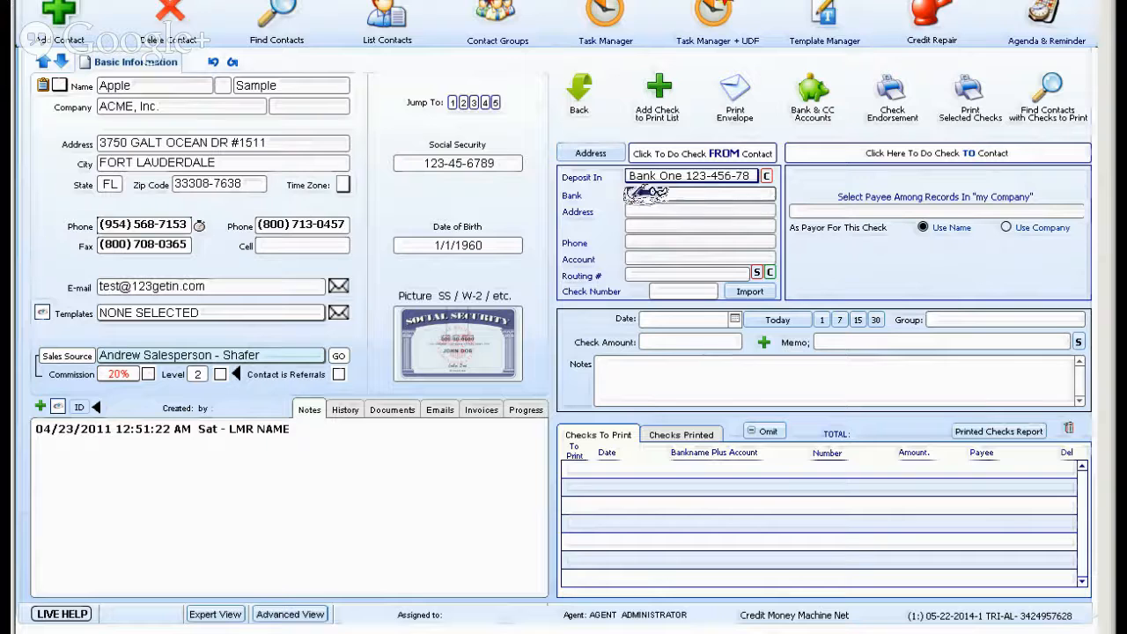
text( Americ)
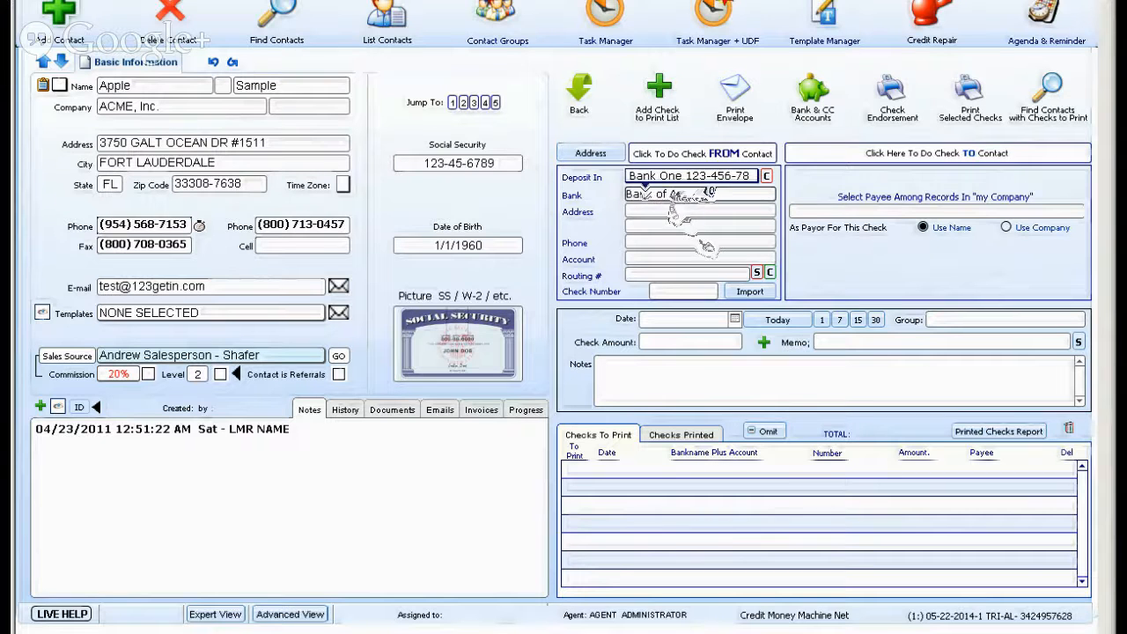
text(a)
Enter the bank's street address and its city, state and zip code.
click(669, 212)
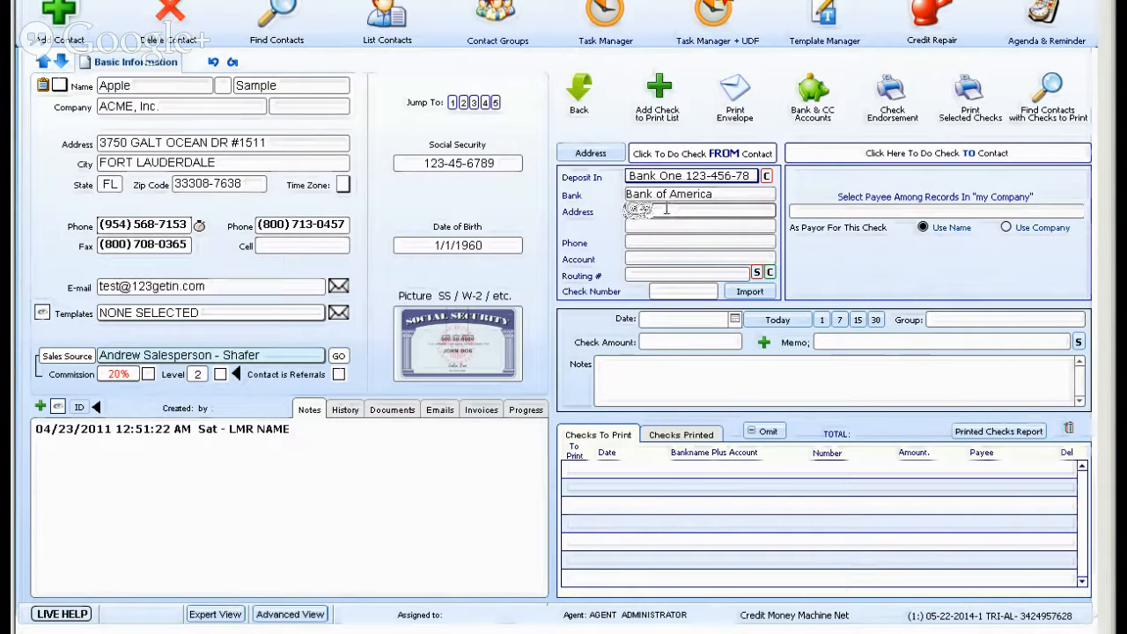
text(123)
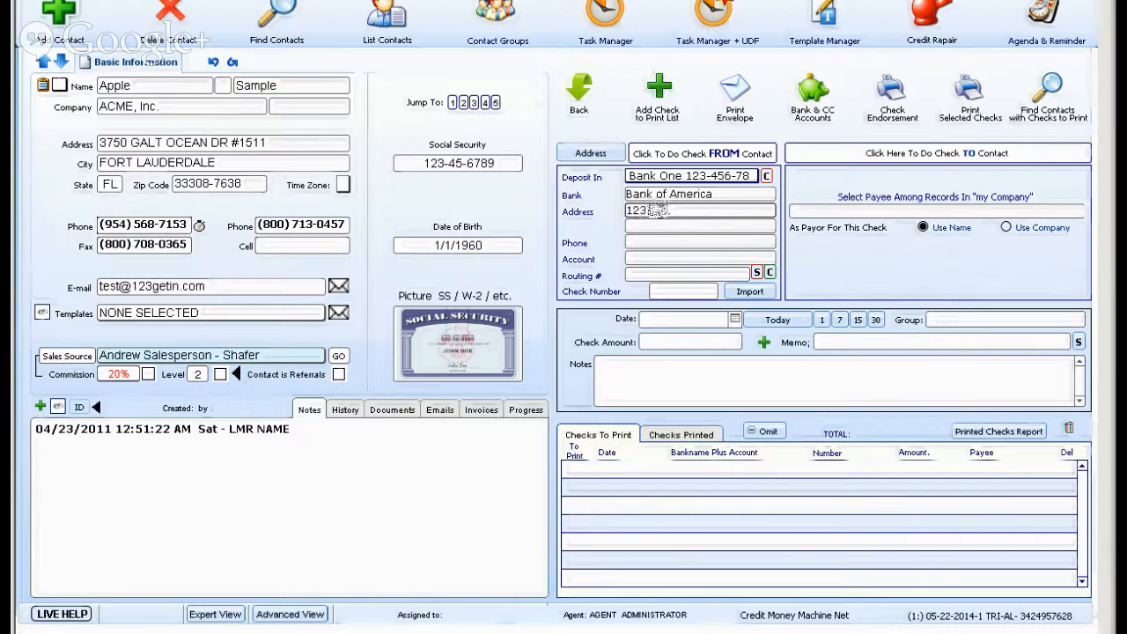
text( Main S)
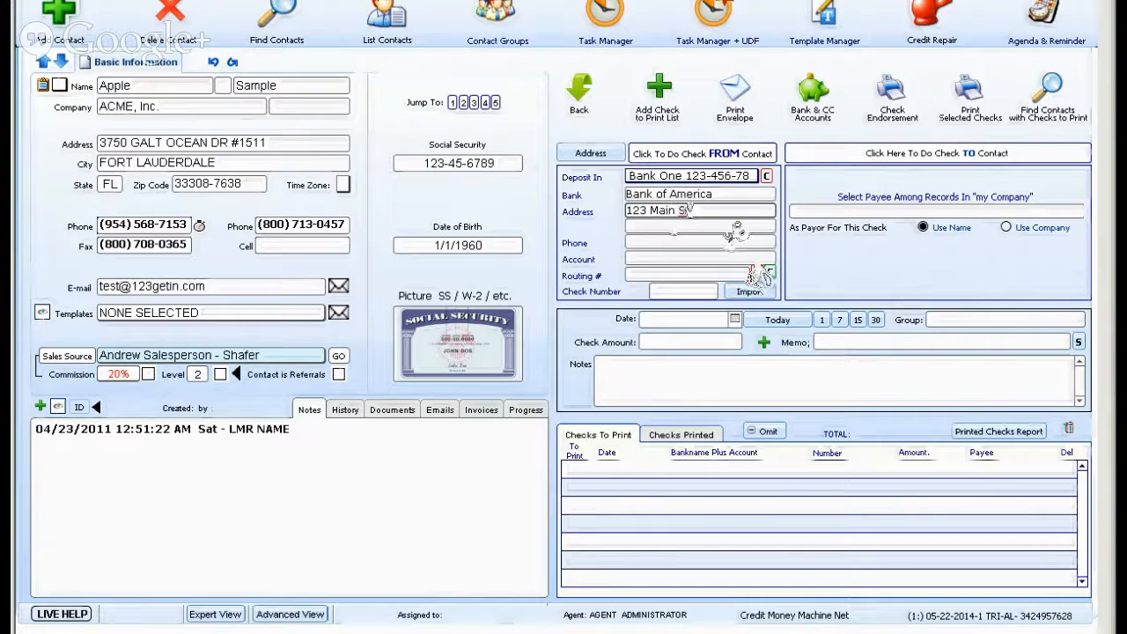
text(t)
click(665, 227)
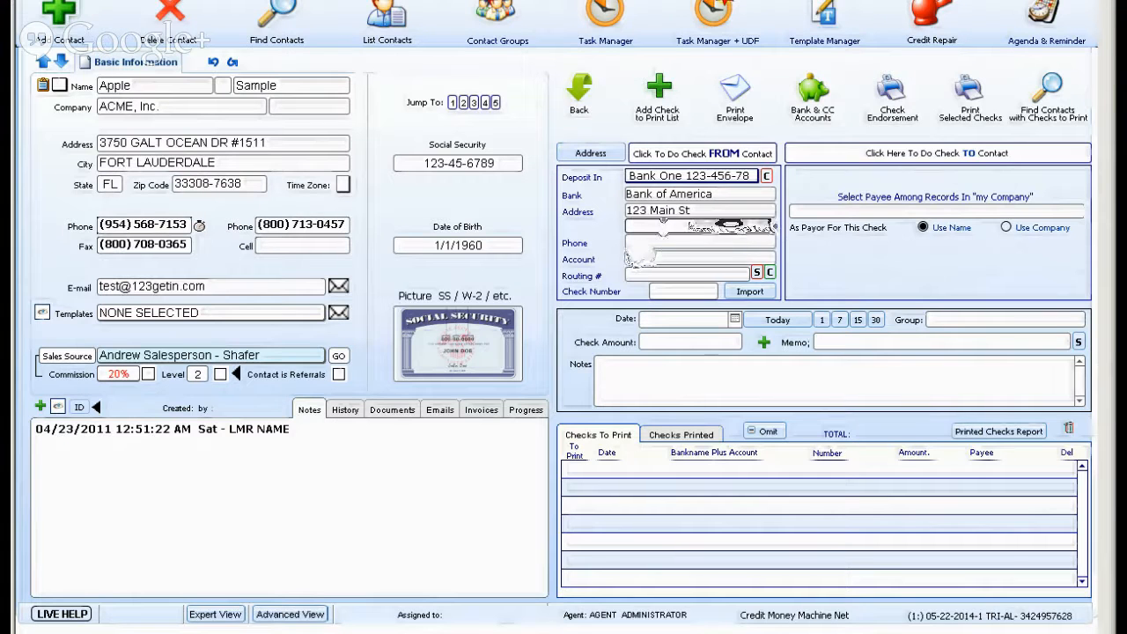
text(Miami, Fl 33166)
Enter the bank's phone number and the contact's account number, routing number and check number.
click(658, 247)
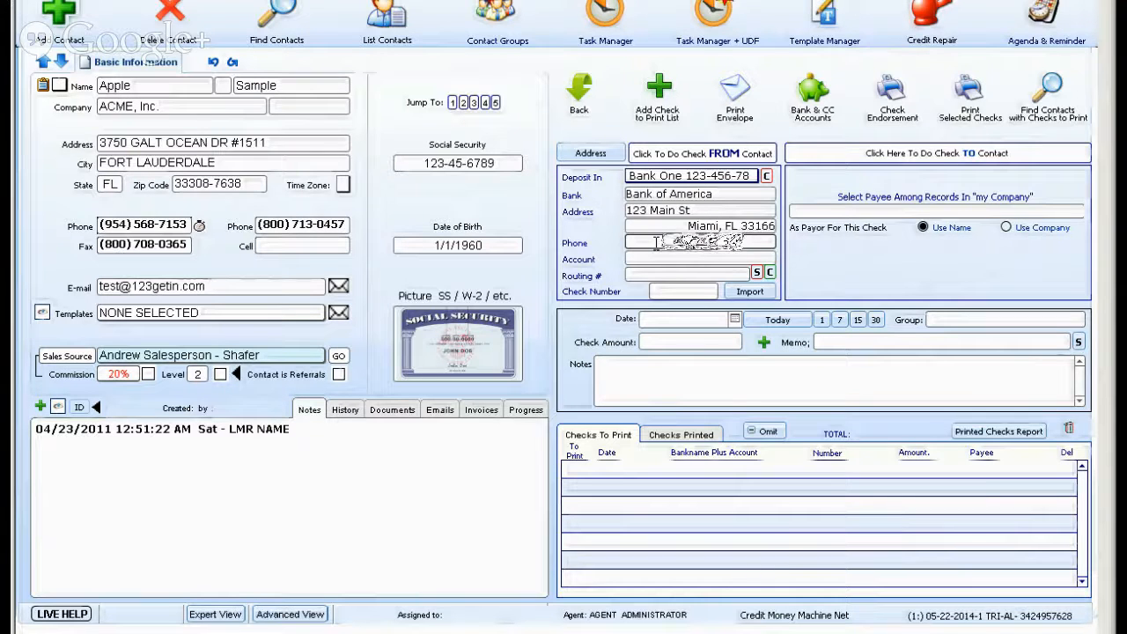
text(305-555-1212)
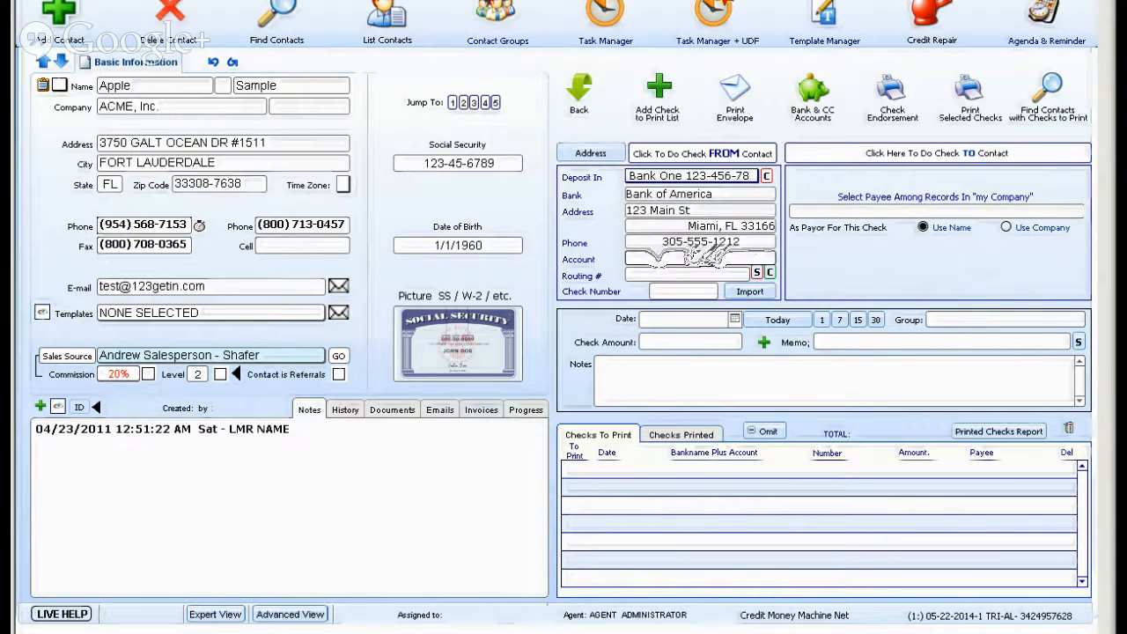
text(123123123123)
key(Tab)
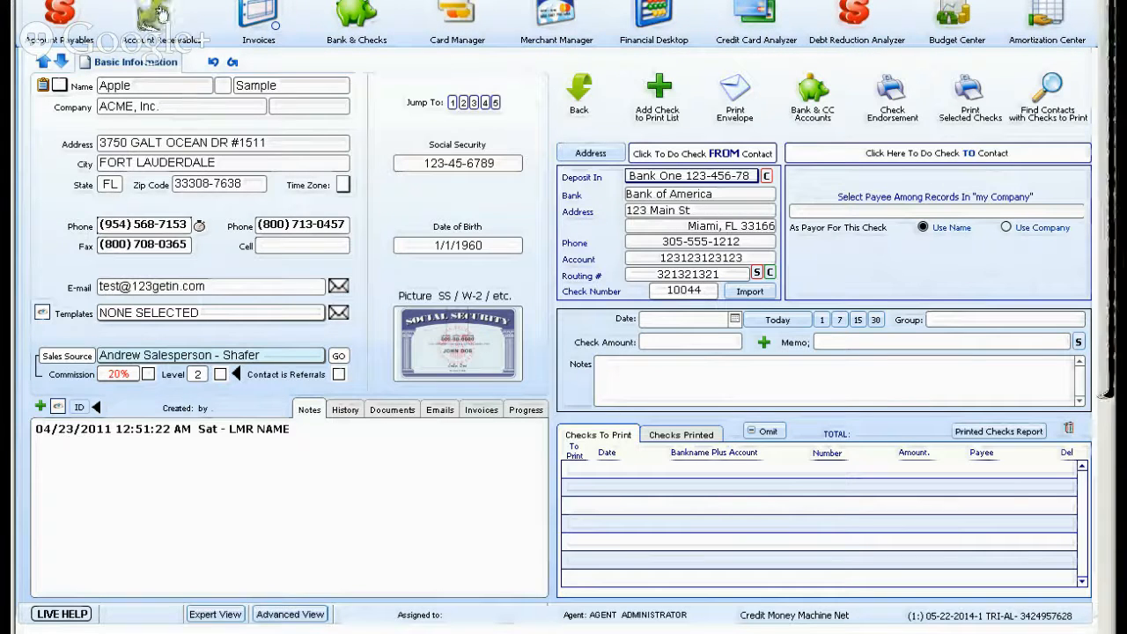
Try to create a check draft for the contact's due $79.00 receivable with the CURRENT 1/page option.
click(160, 12)
click(859, 384)
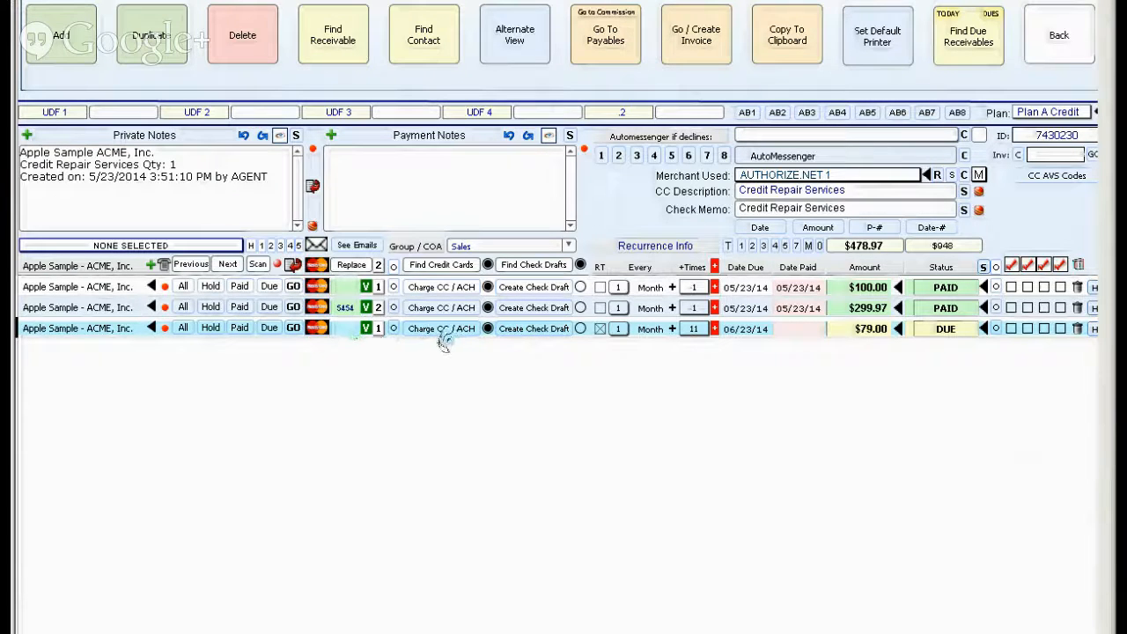
click(534, 330)
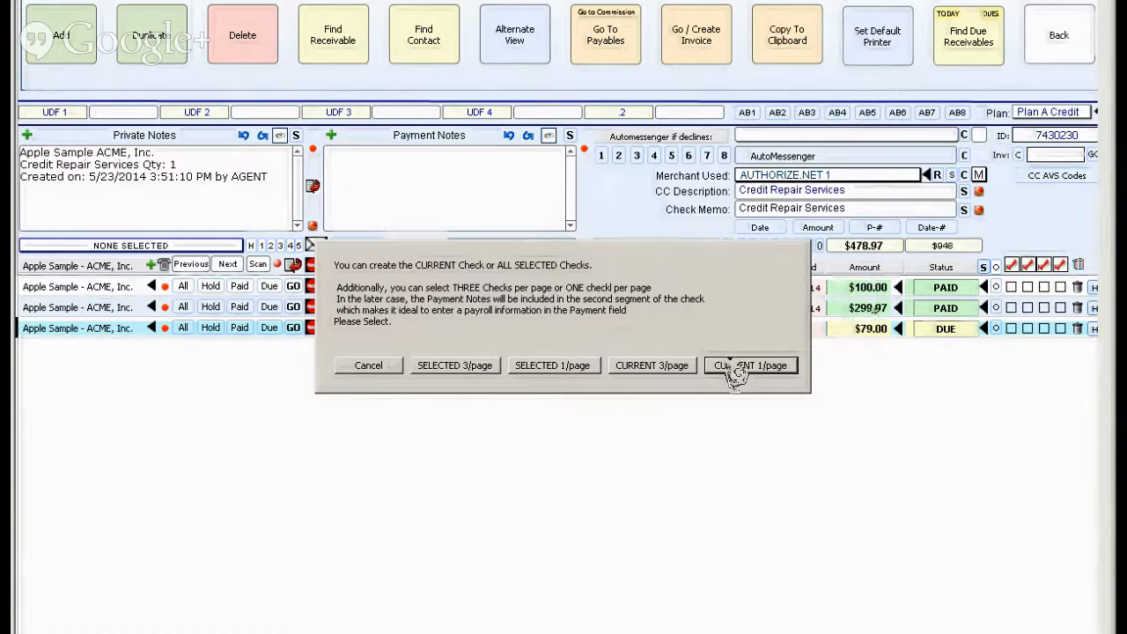
click(730, 371)
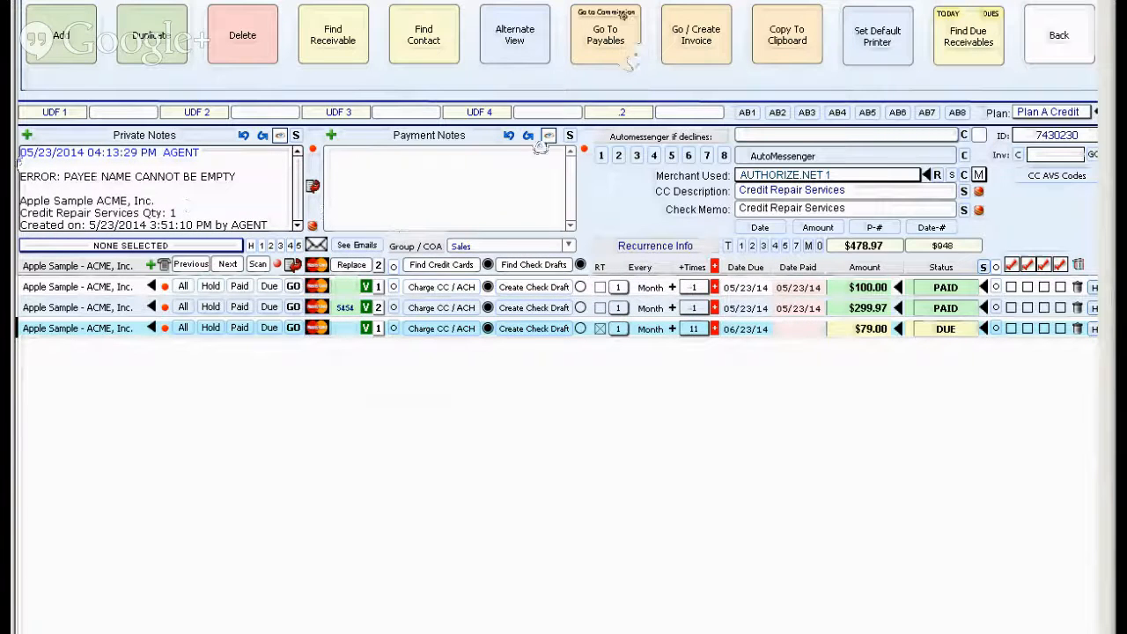
Return to the contact's check setup and select the ACME, Inc payee among the company records.
click(1061, 37)
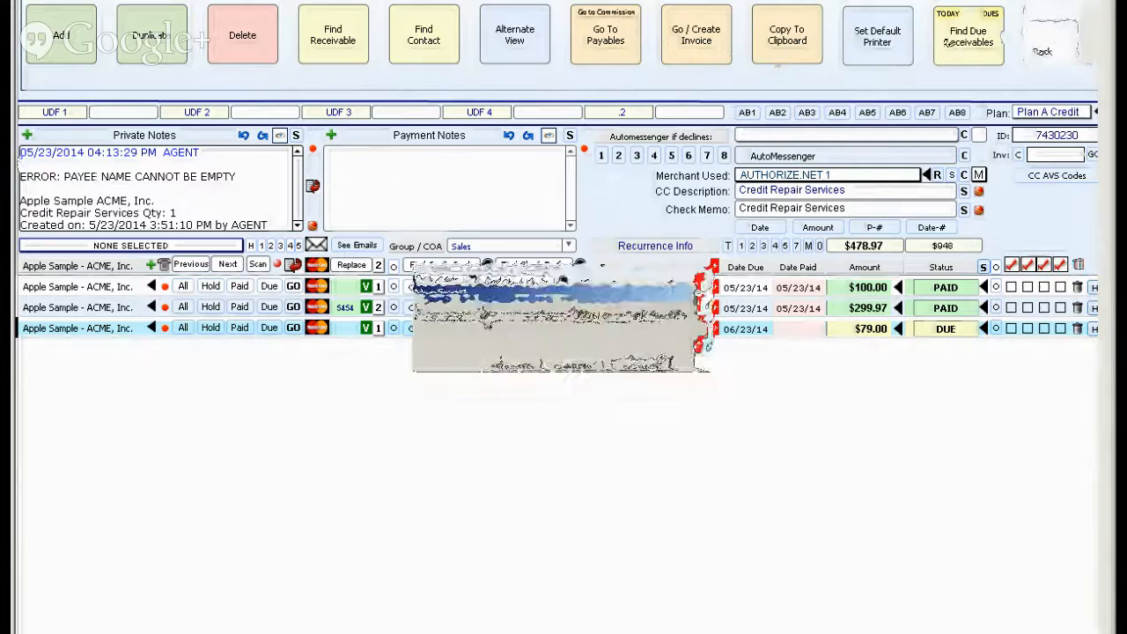
click(654, 355)
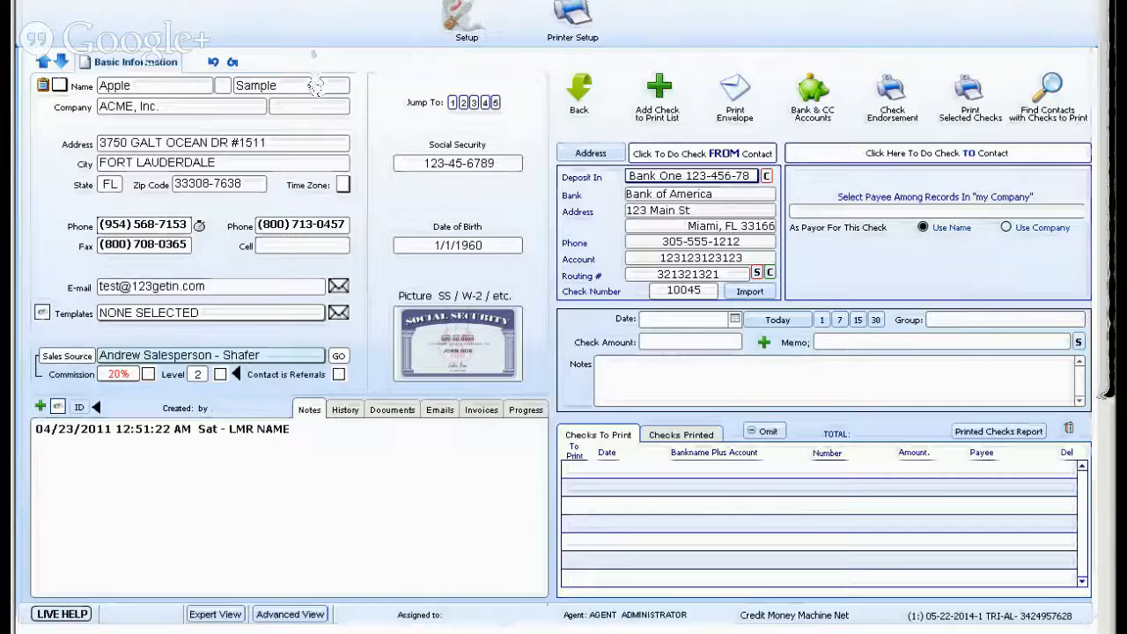
click(469, 23)
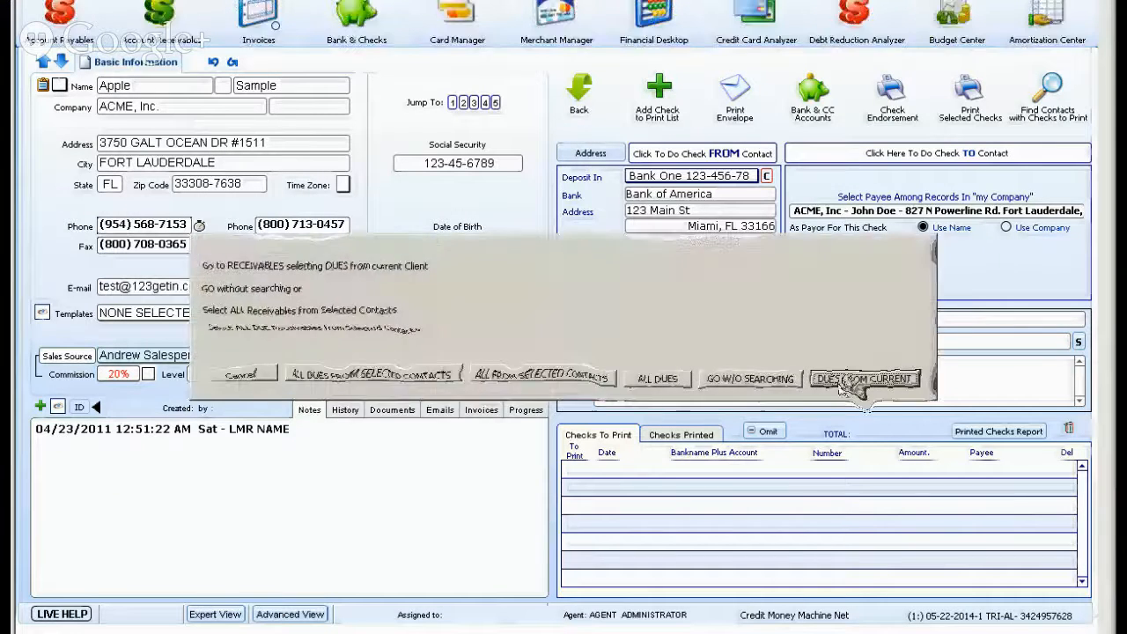
Open the current client's due receivables and create the $79.00 check draft with the CURRENT 1/page option.
click(846, 382)
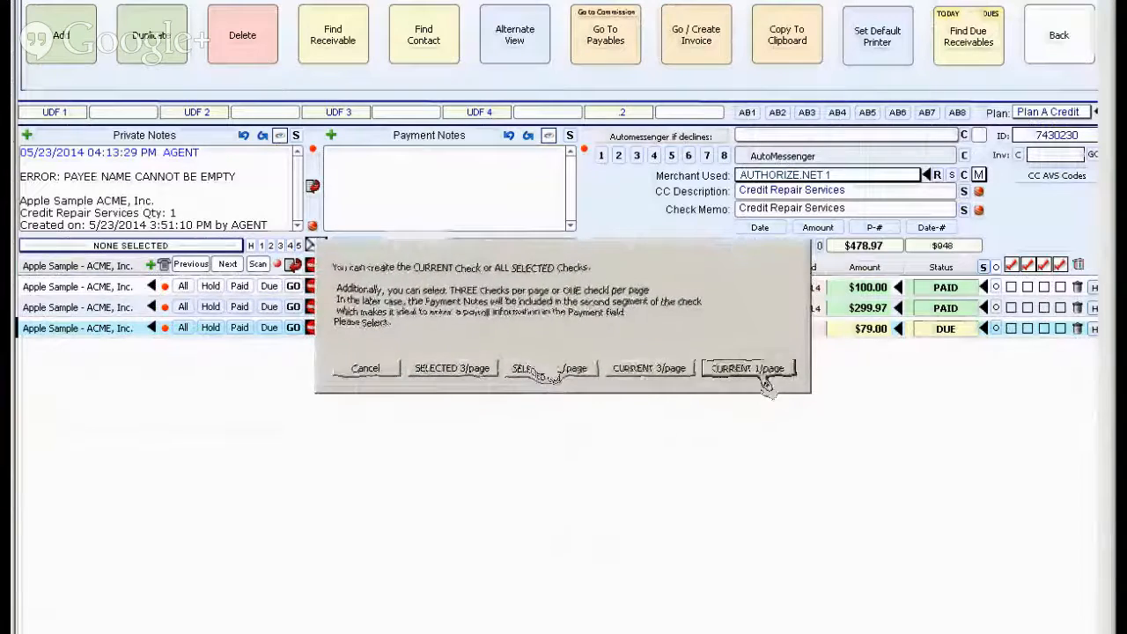
click(747, 372)
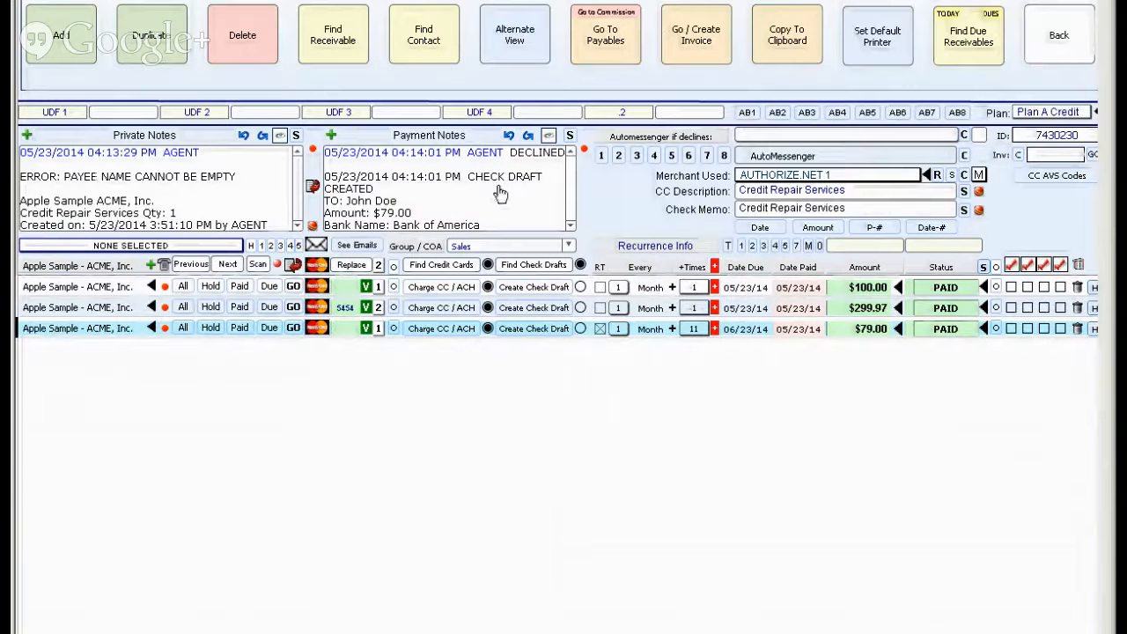
Go to the receivable's commission payables and create the selected checks one per page without consolidating them.
click(621, 19)
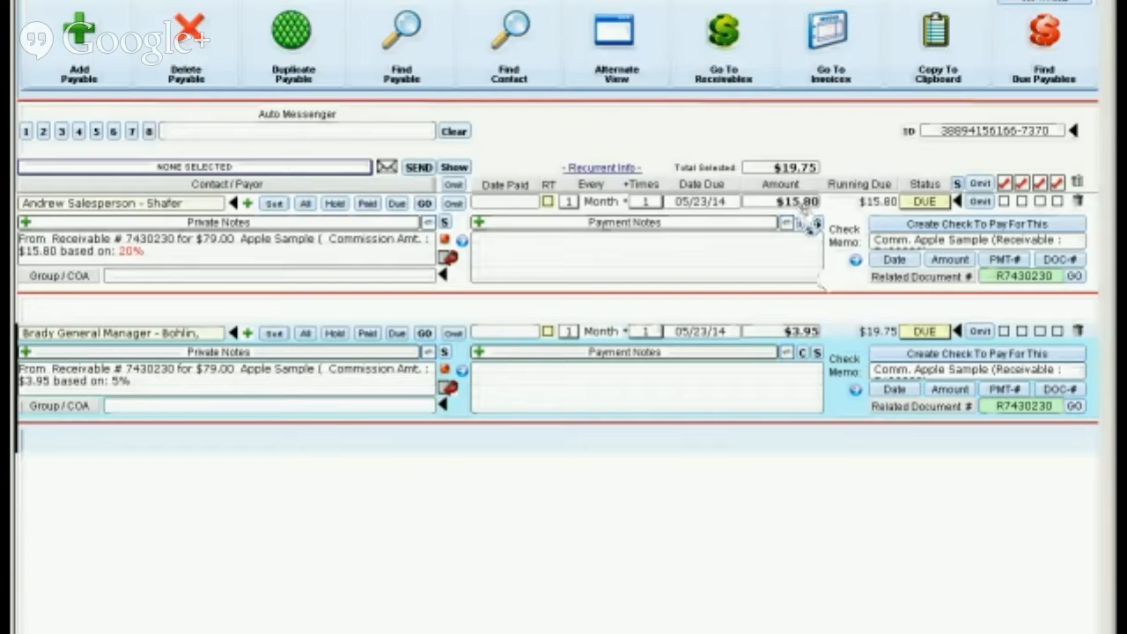
click(912, 225)
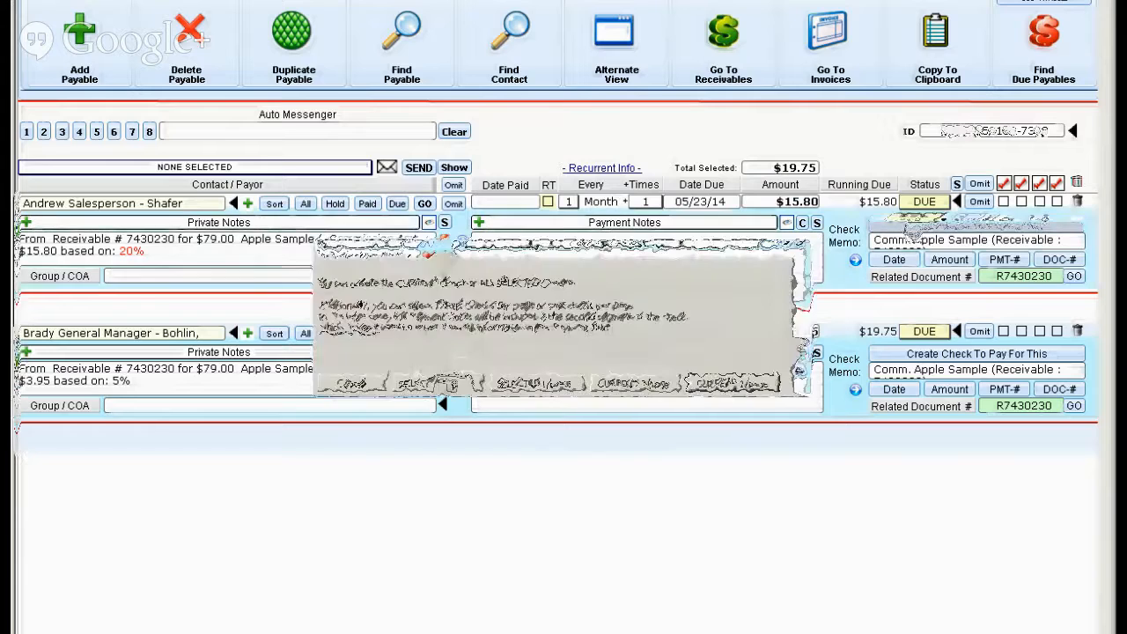
click(557, 367)
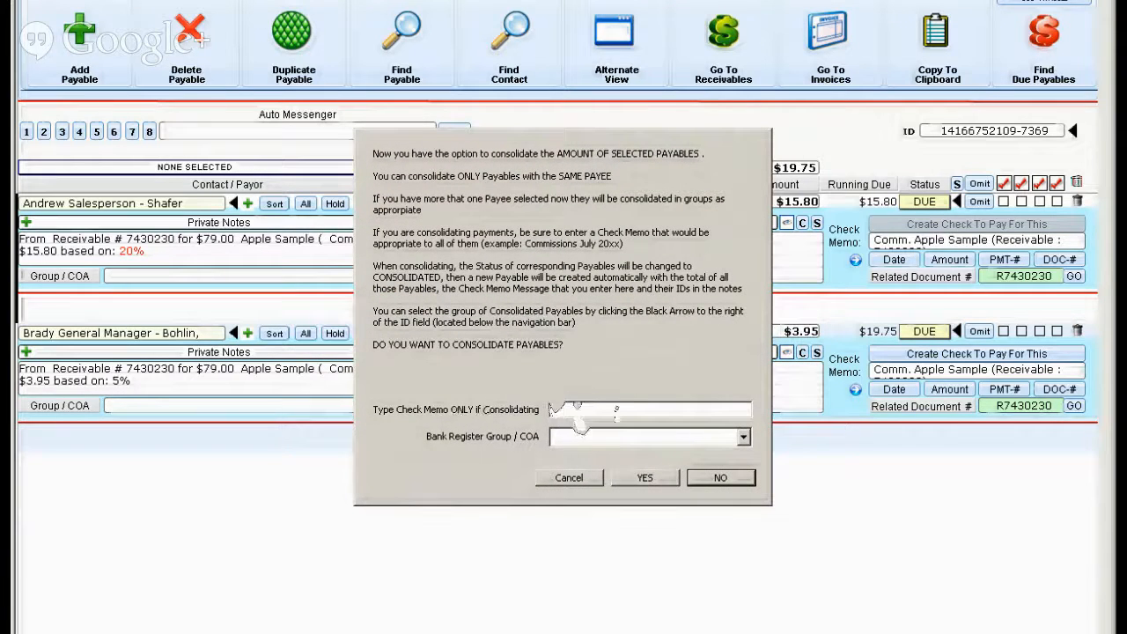
click(726, 477)
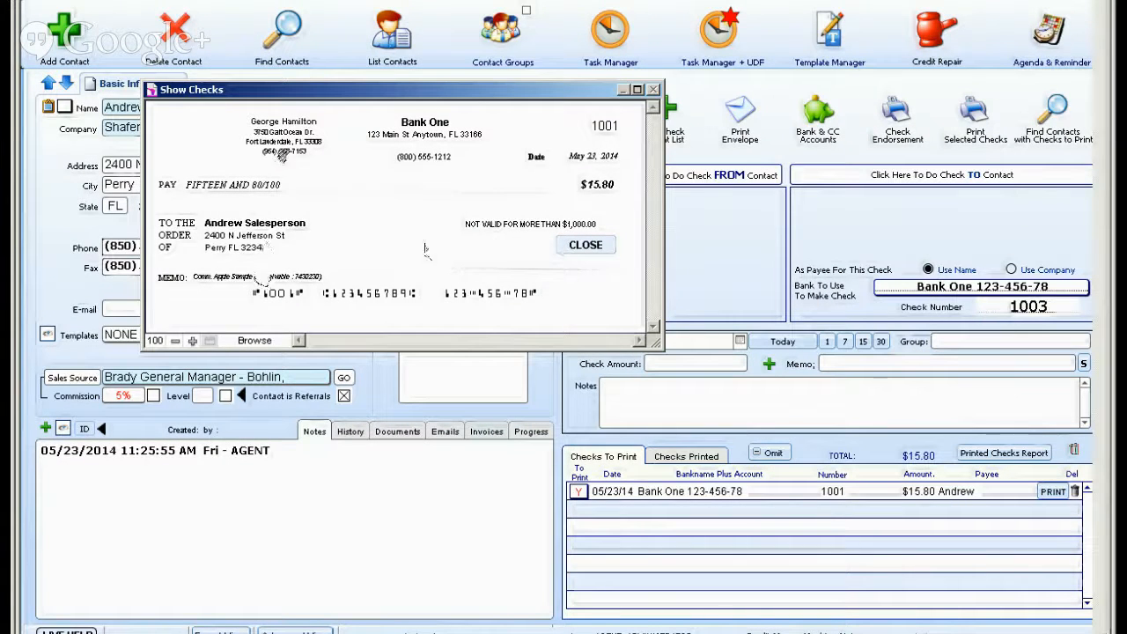
Close the commission check preview and find the contacts with checks to print.
click(586, 246)
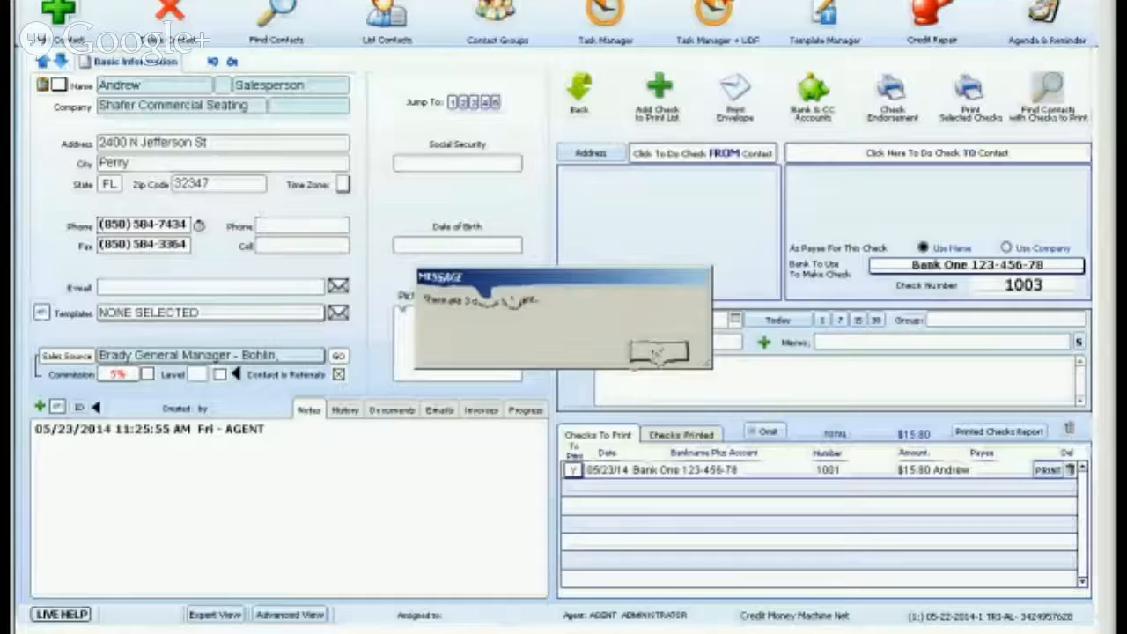
click(657, 353)
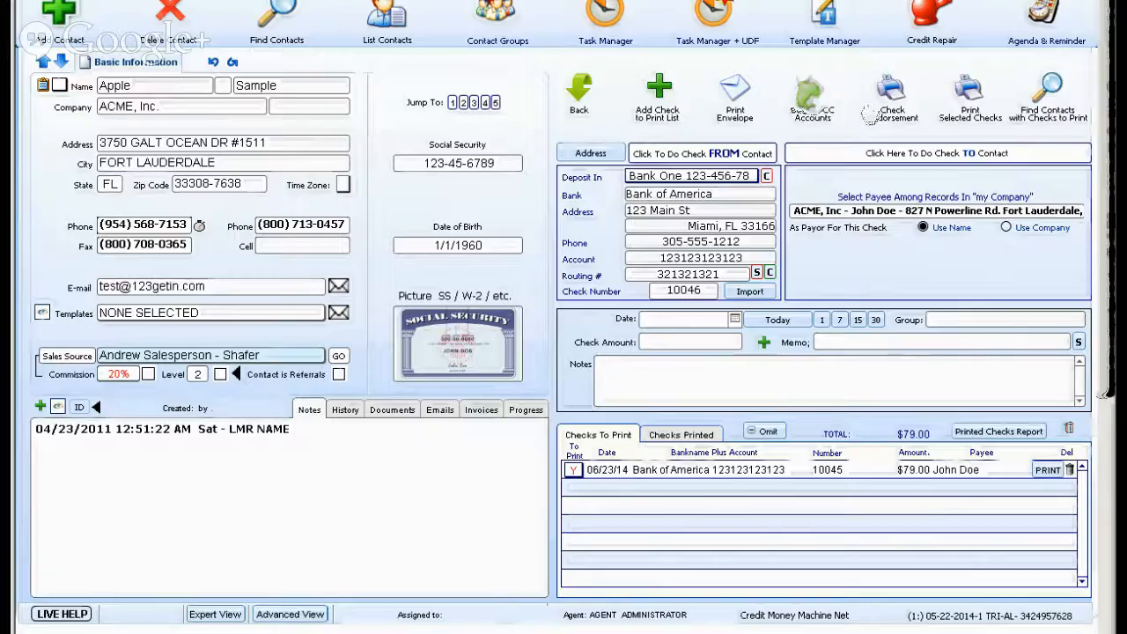
Open the bank and credit card accounts from the contact's check setup.
scroll(514, 16, up, 1)
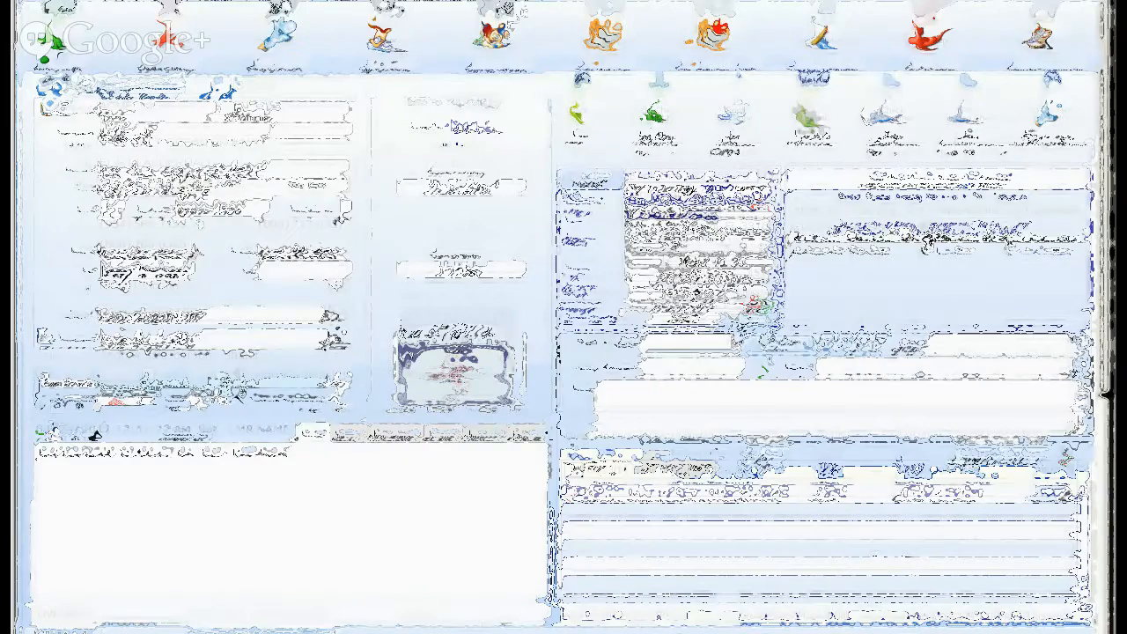
click(513, 19)
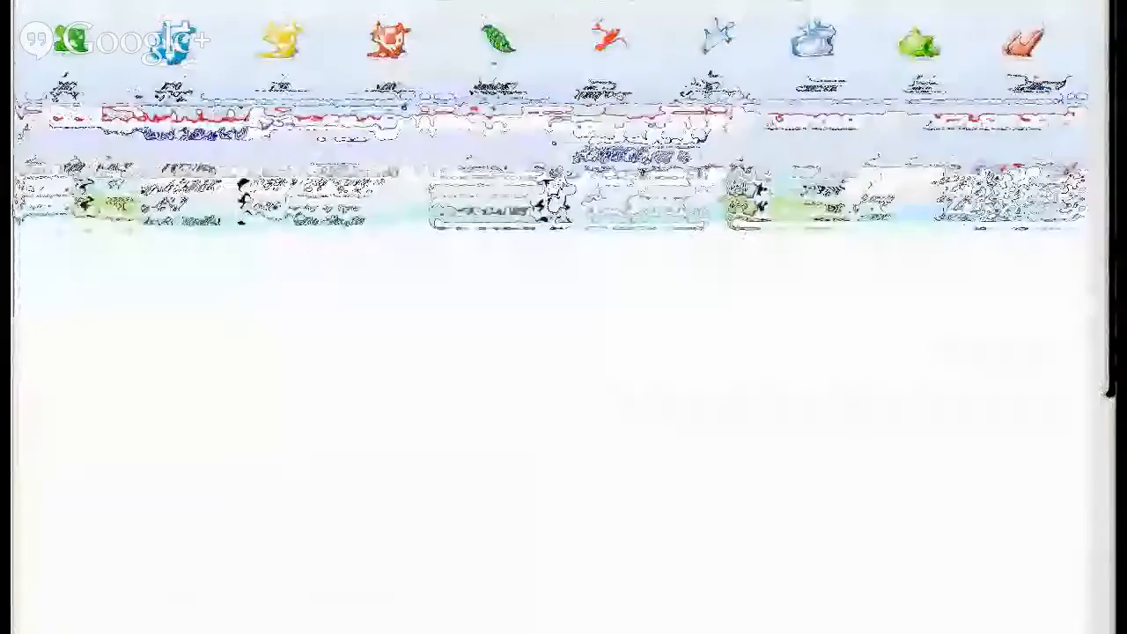